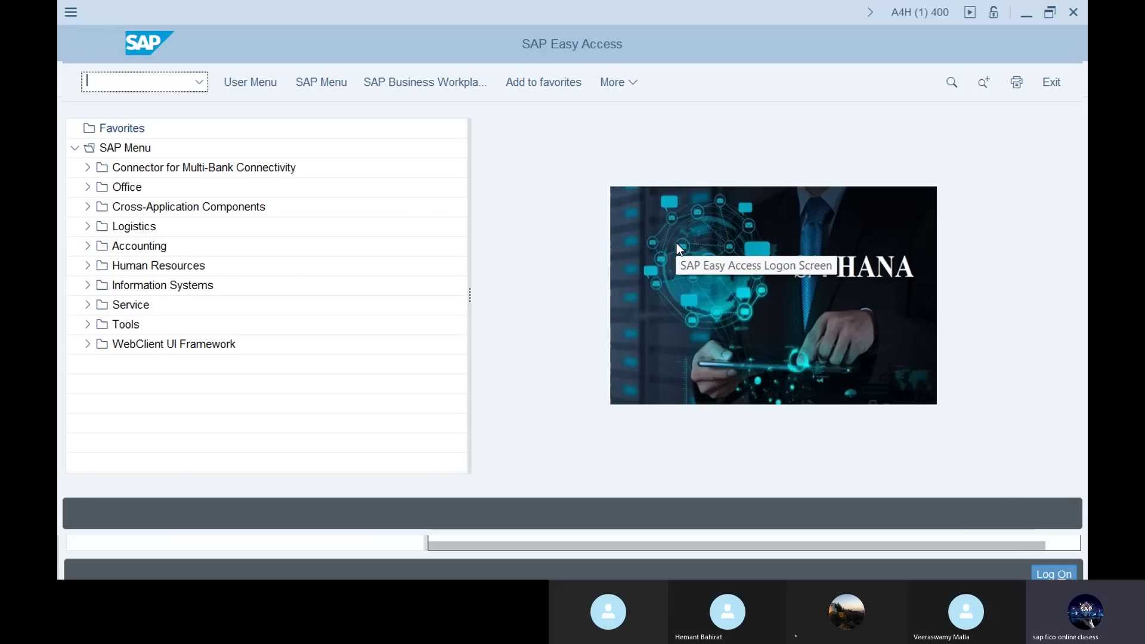
Open the list of all charts of accounts with transaction OB13.
{"action": "type", "text": "ob13"}
{"action": "key", "text": "Return"}
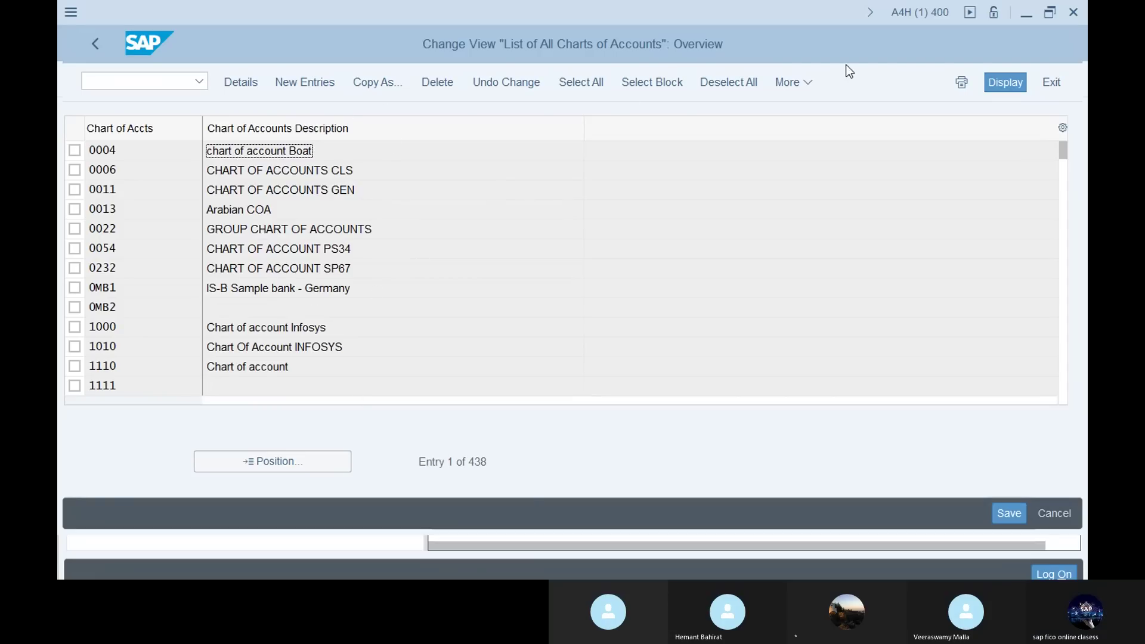
{"action": "left_click_drag", "start_coordinate": [1064, 156], "coordinate": [1068, 377]}
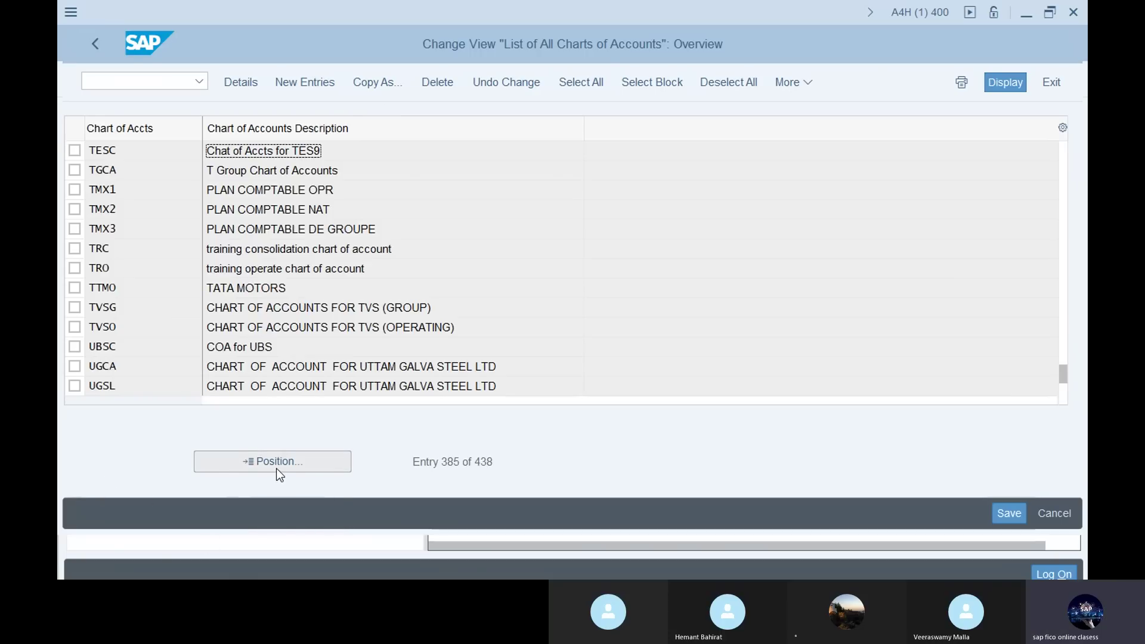
Start a new chart of accounts entry and give it the key 12mo.
{"action": "left_click", "coordinate": [312, 87]}
{"action": "left_click", "coordinate": [216, 128]}
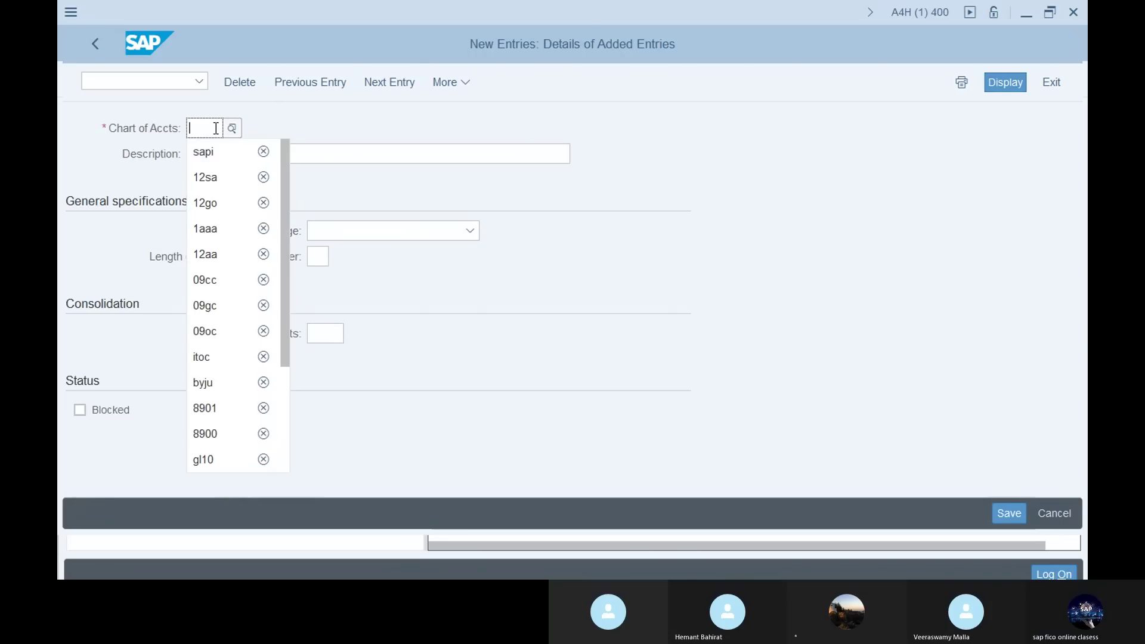
{"action": "left_click", "coordinate": [352, 125]}
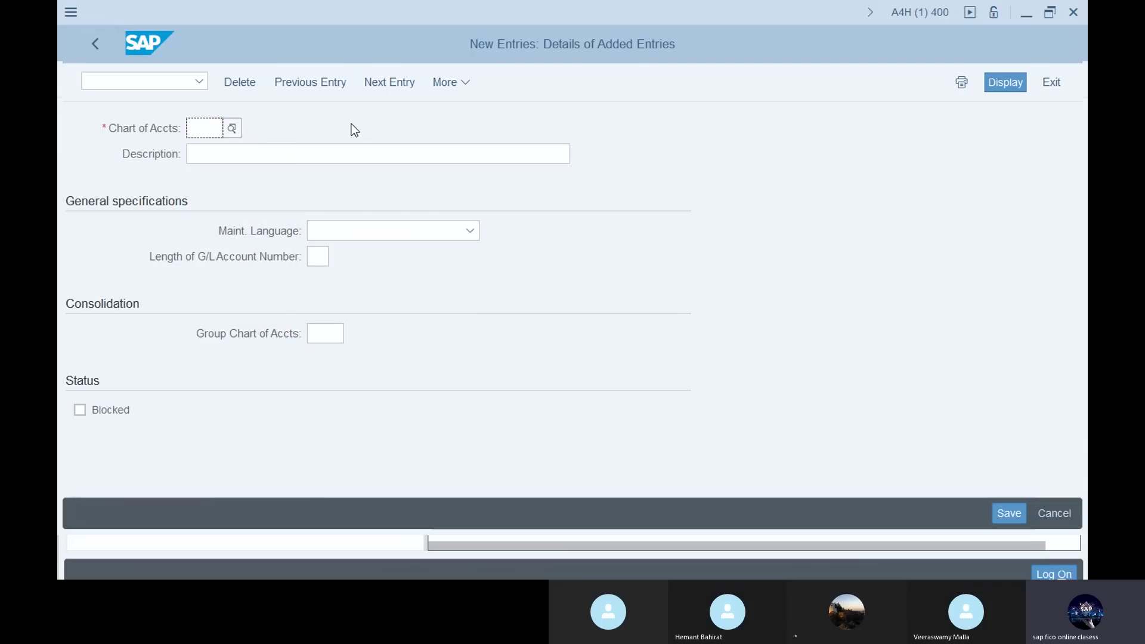
{"action": "type", "text": "12m"}
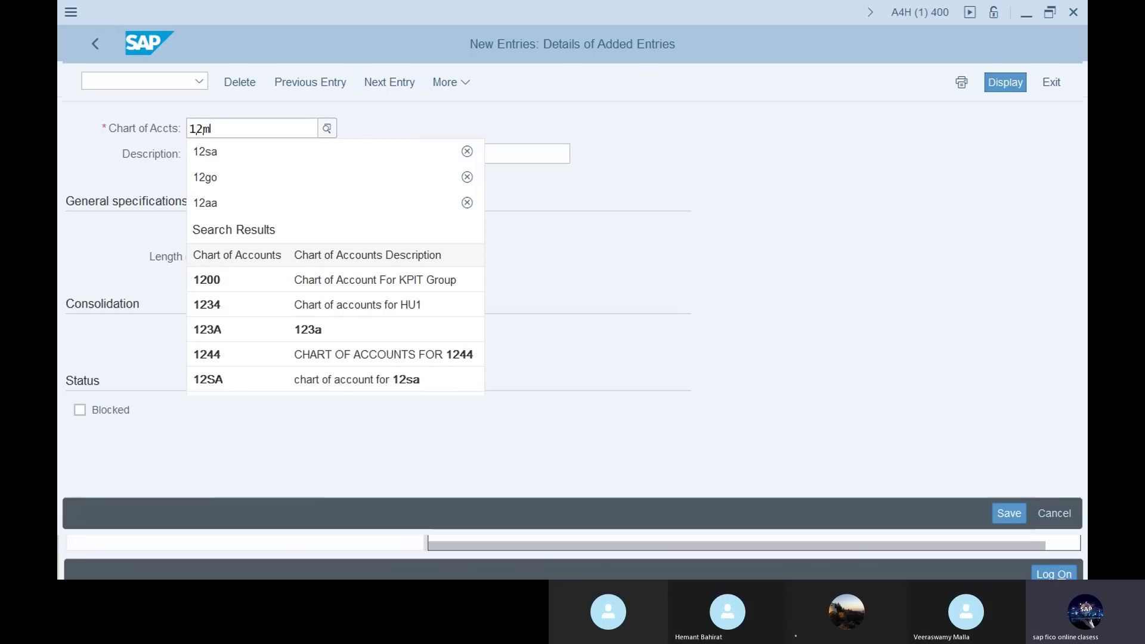
{"action": "type", "text": "o"}
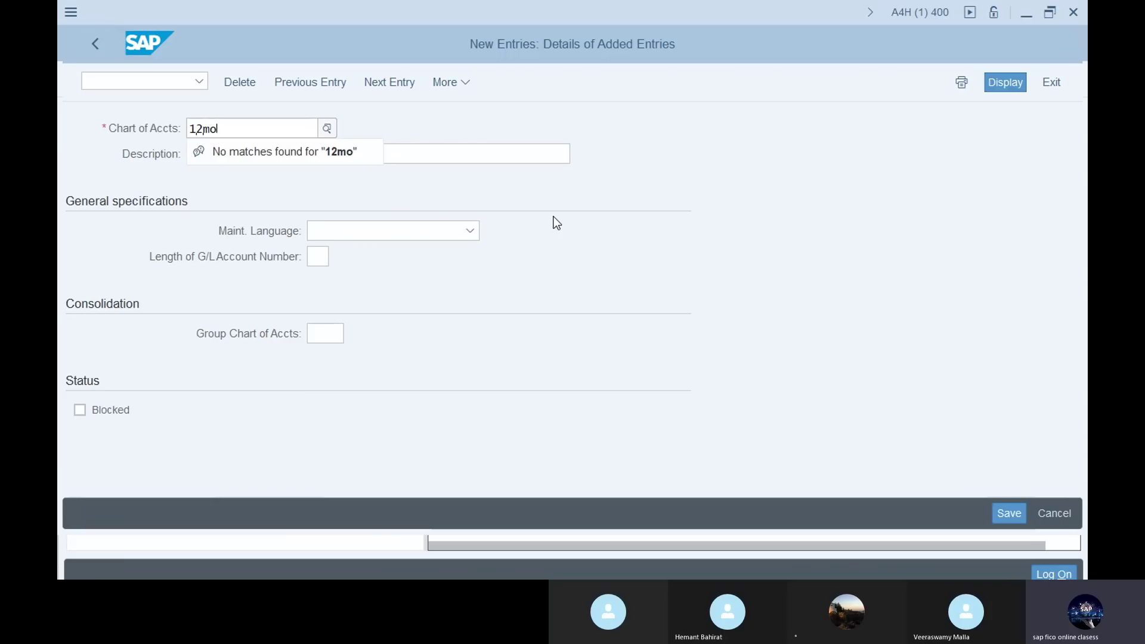
Describe the new chart of accounts as "Operational chart of accounts for 12mn-phoneix".
{"action": "left_click", "coordinate": [379, 154]}
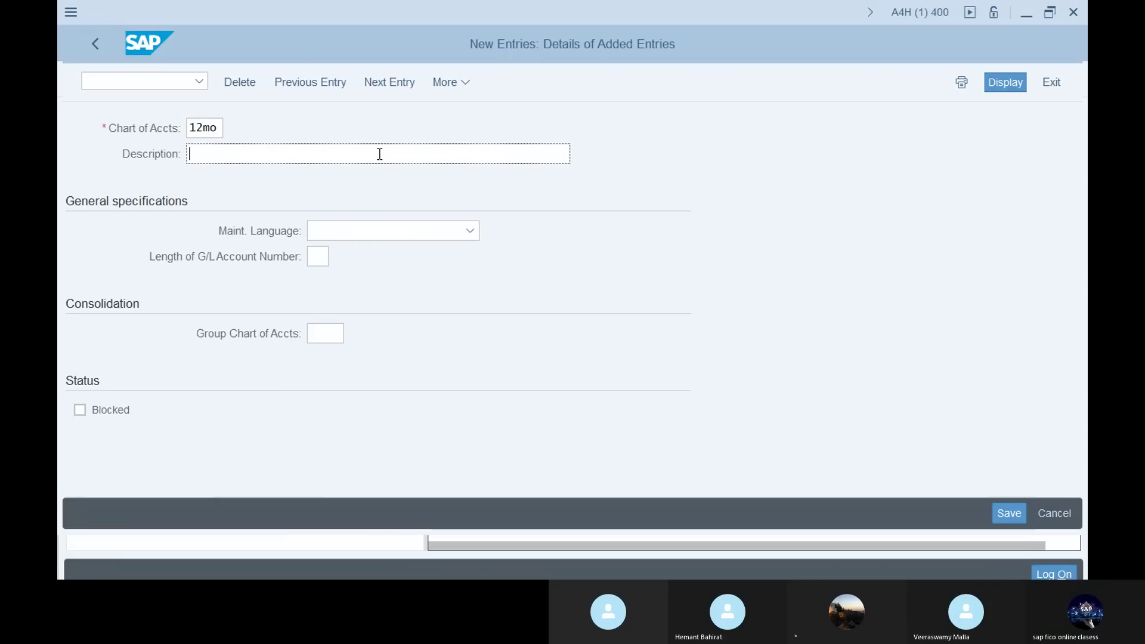
{"action": "type", "text": "op"}
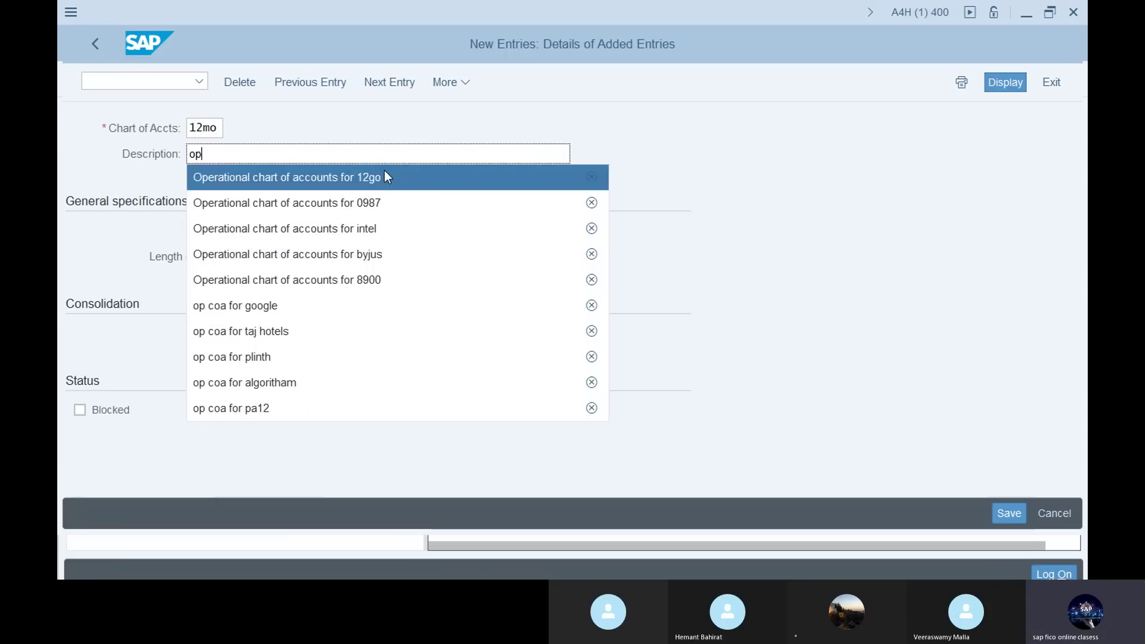
{"action": "left_click", "coordinate": [384, 177]}
{"action": "key", "text": "BackSpace"}
{"action": "key", "text": "BackSpace"}
{"action": "key", "text": "BackSpace"}
{"action": "type", "text": "2"}
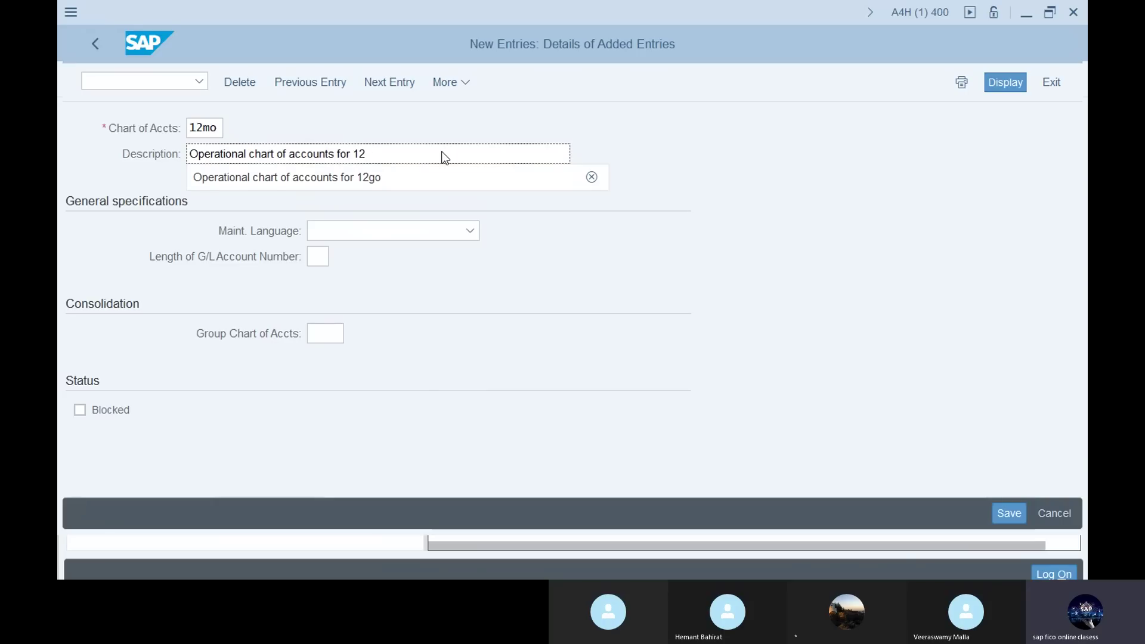
{"action": "type", "text": "mn"}
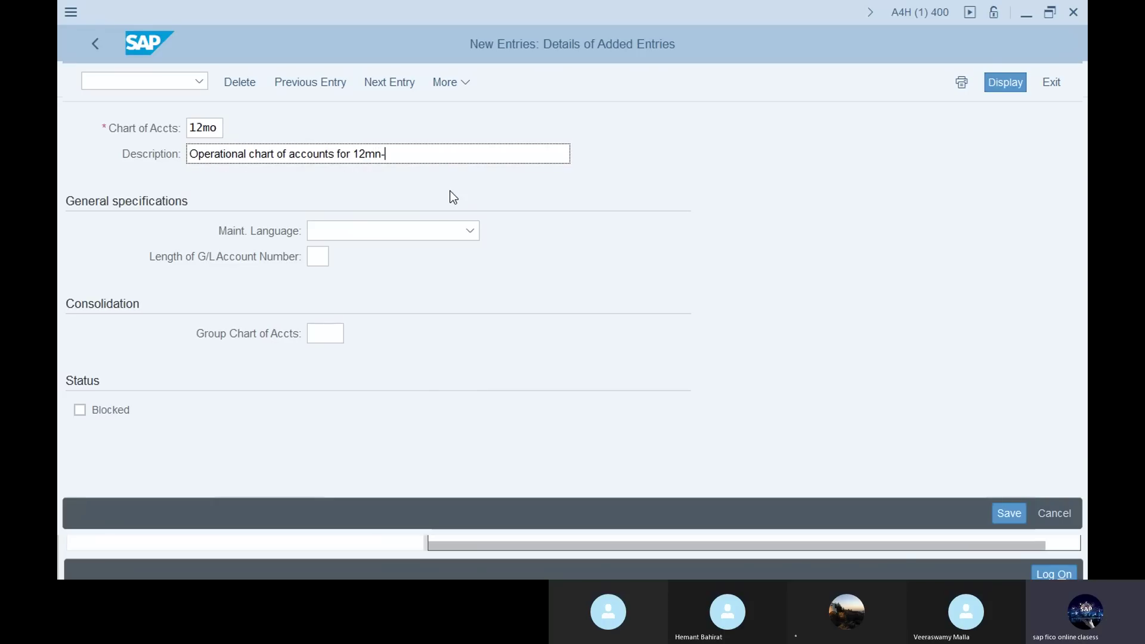
{"action": "type", "text": "-phoneix"}
Set the maintenance language of chart of accounts 12mo to English.
{"action": "left_click", "coordinate": [450, 226]}
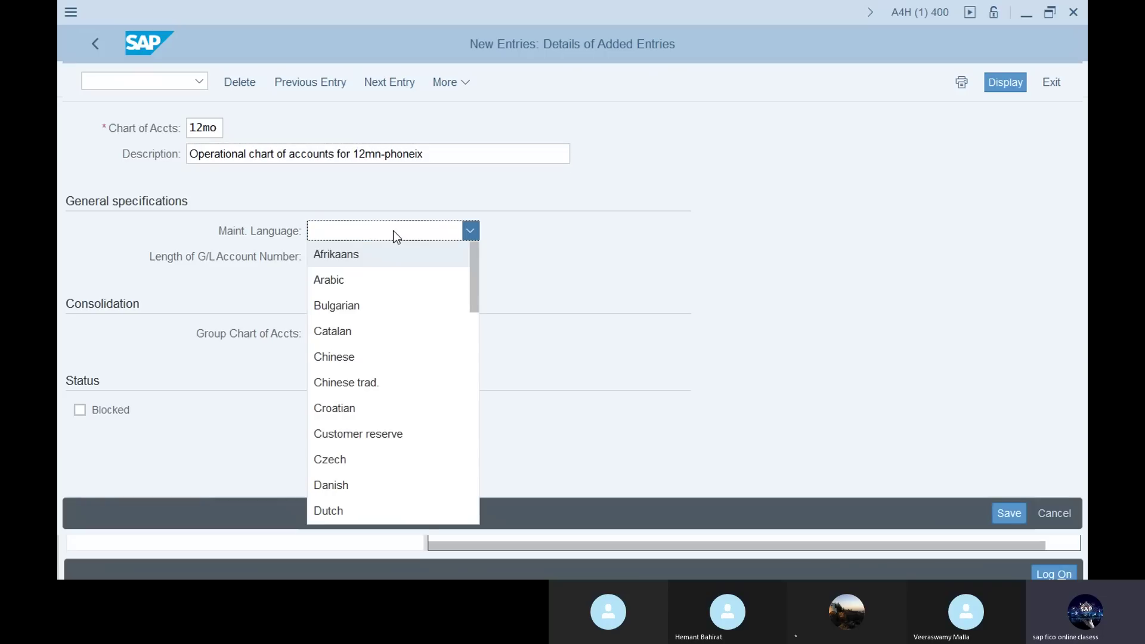
{"action": "scroll", "coordinate": [377, 480], "scroll_direction": "down", "scroll_amount": 1}
{"action": "left_click", "coordinate": [377, 460]}
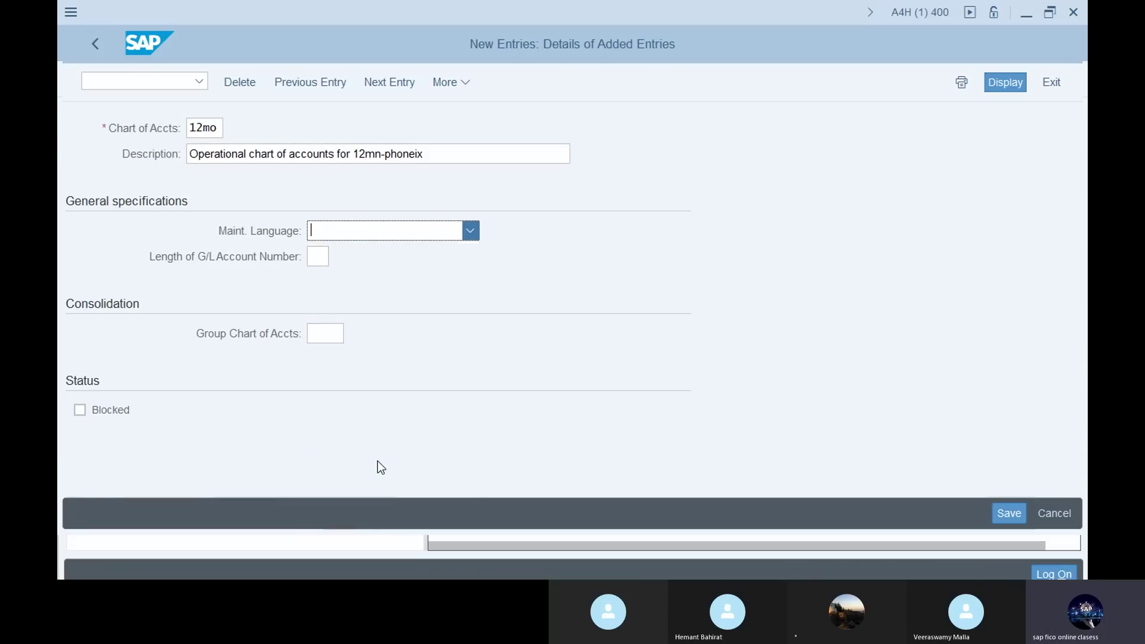
Check the valid range for the G/L account number length and set the length to 06.
{"action": "left_click", "coordinate": [327, 257]}
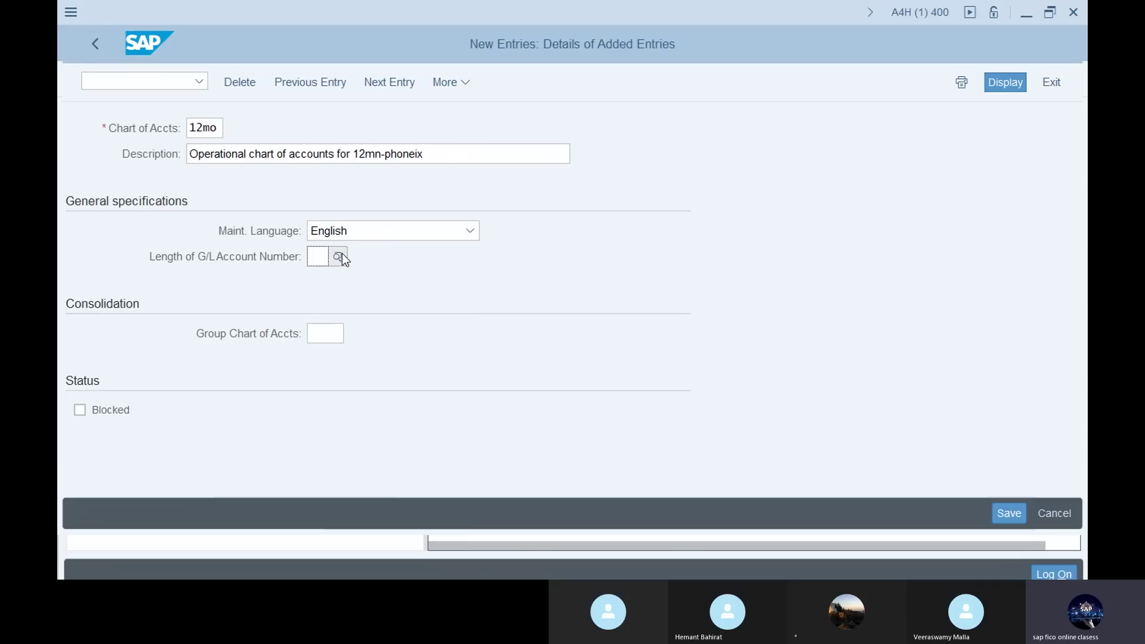
{"action": "left_click", "coordinate": [341, 257]}
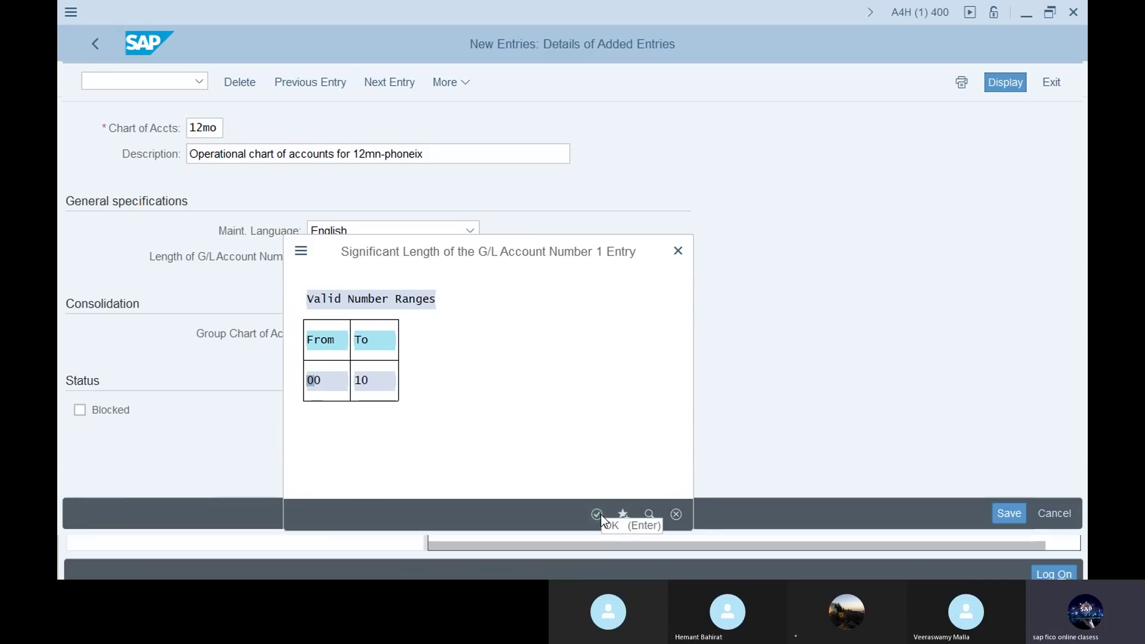
{"action": "left_click", "coordinate": [678, 250]}
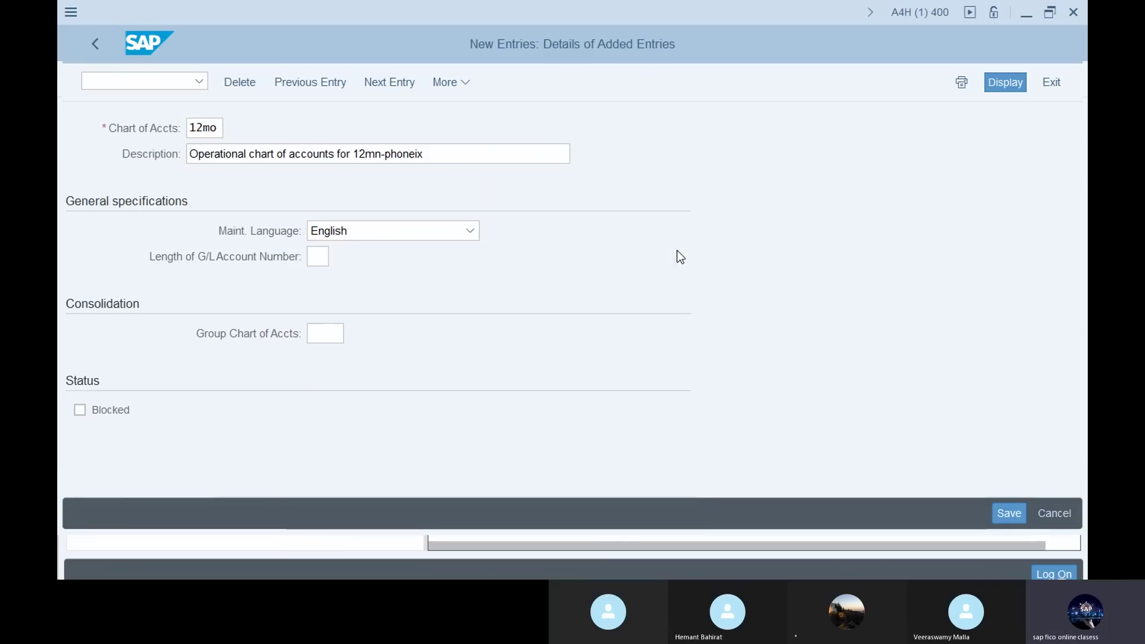
{"action": "left_click", "coordinate": [324, 254]}
{"action": "type", "text": "06"}
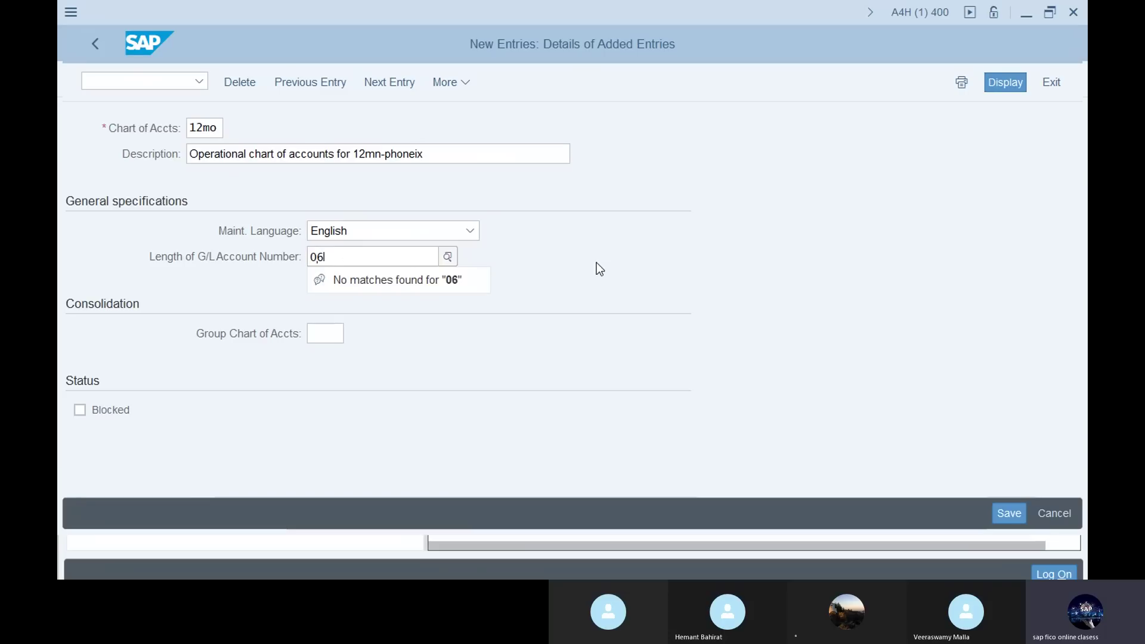
{"action": "key", "text": "Return"}
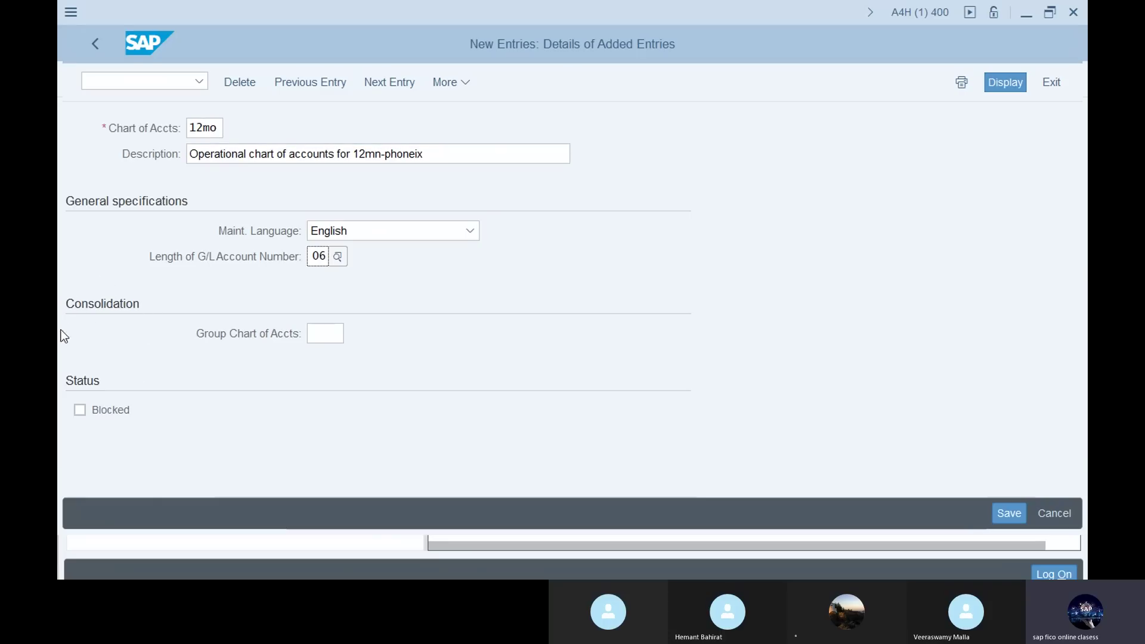
Save the operational chart of accounts under a new customizing request described as "coa for 12mn-operational".
{"action": "left_click", "coordinate": [334, 334]}
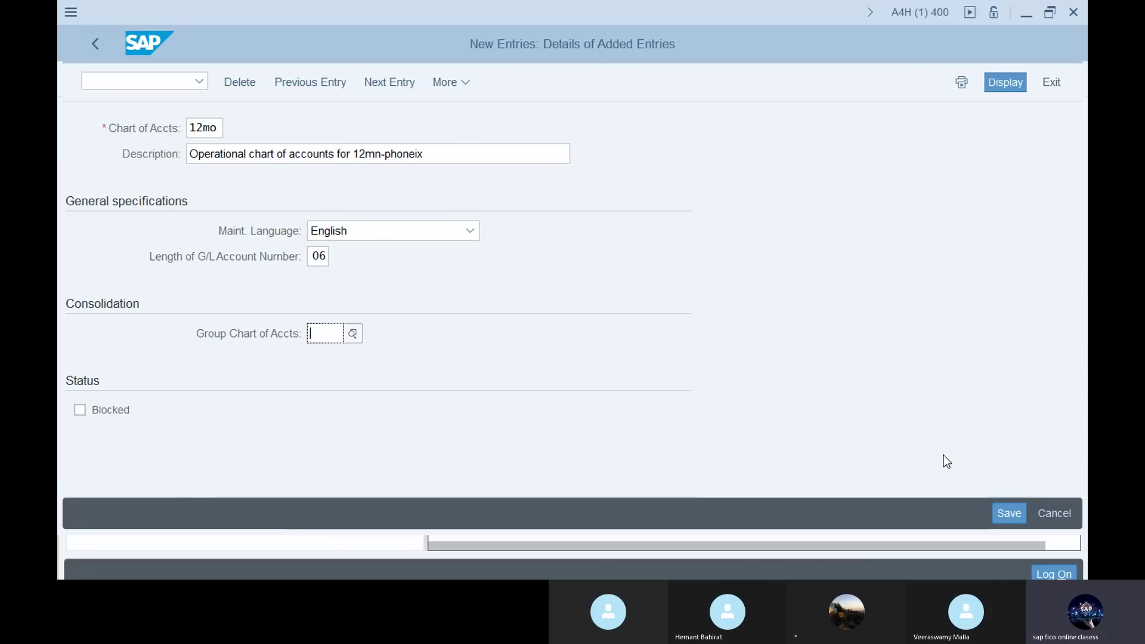
{"action": "left_click", "coordinate": [1006, 513]}
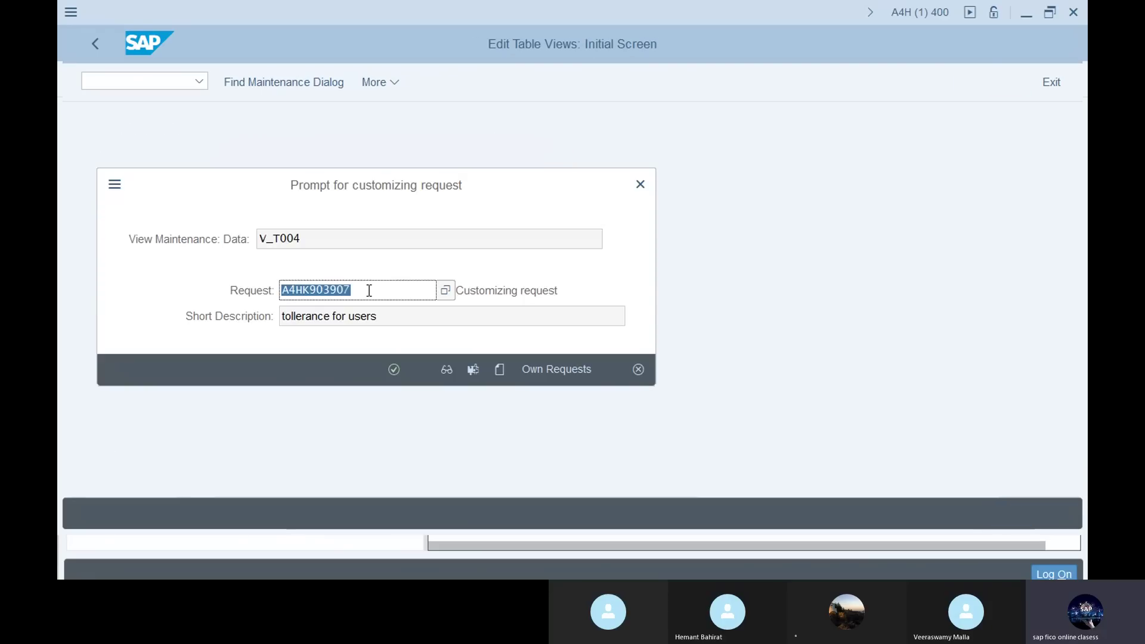
{"action": "left_click", "coordinate": [500, 370]}
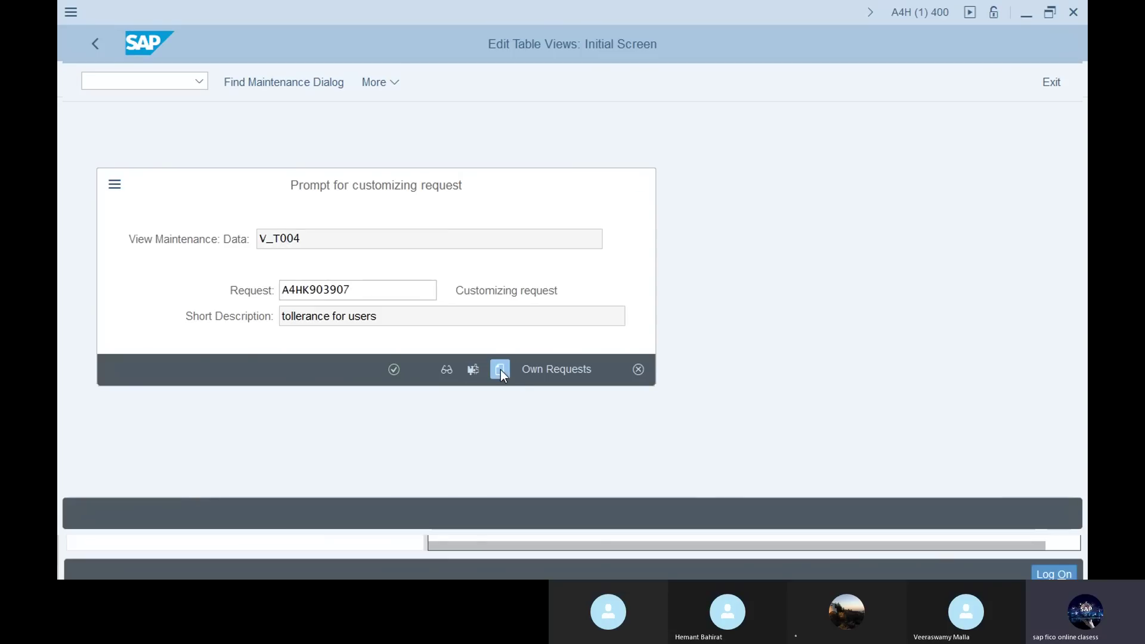
{"action": "type", "text": "coa fo"}
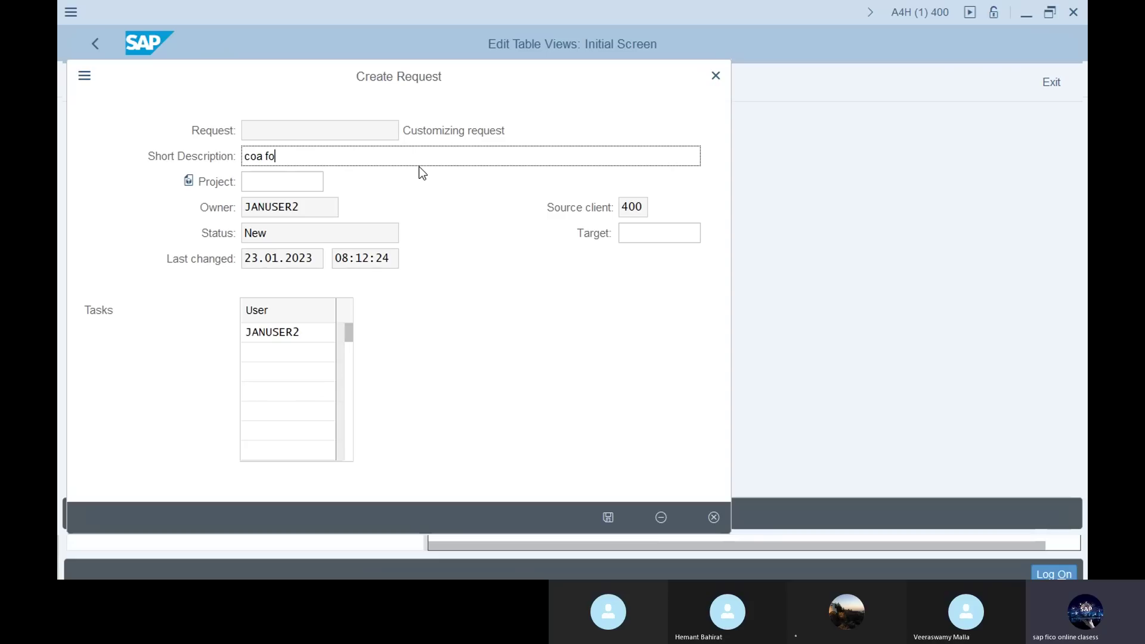
{"action": "type", "text": "r 12mn"}
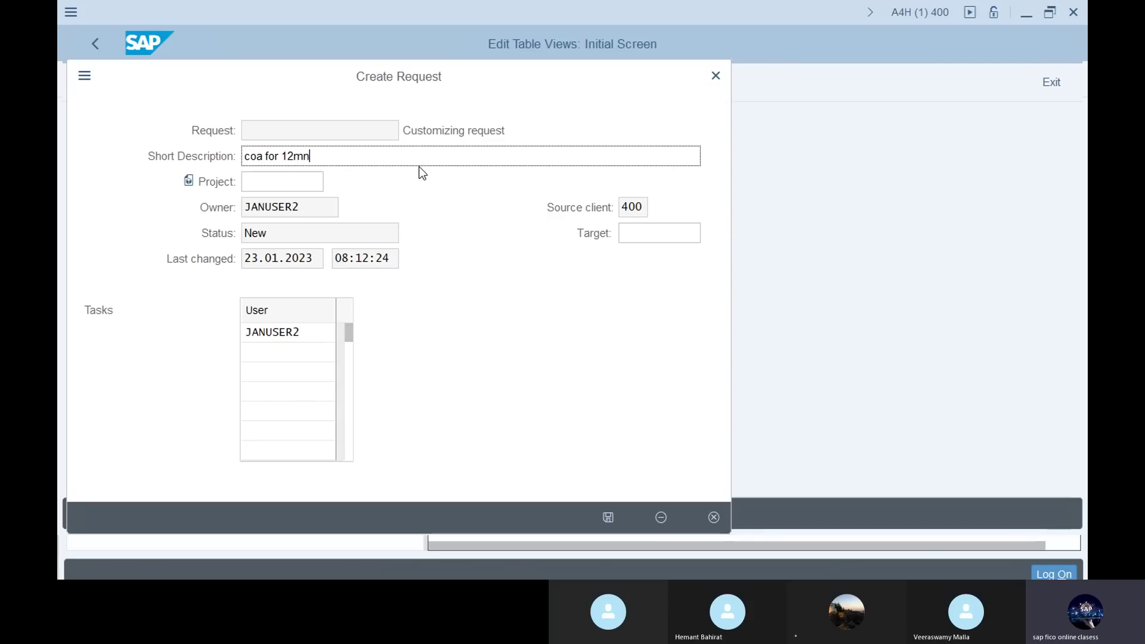
{"action": "type", "text": "-operational"}
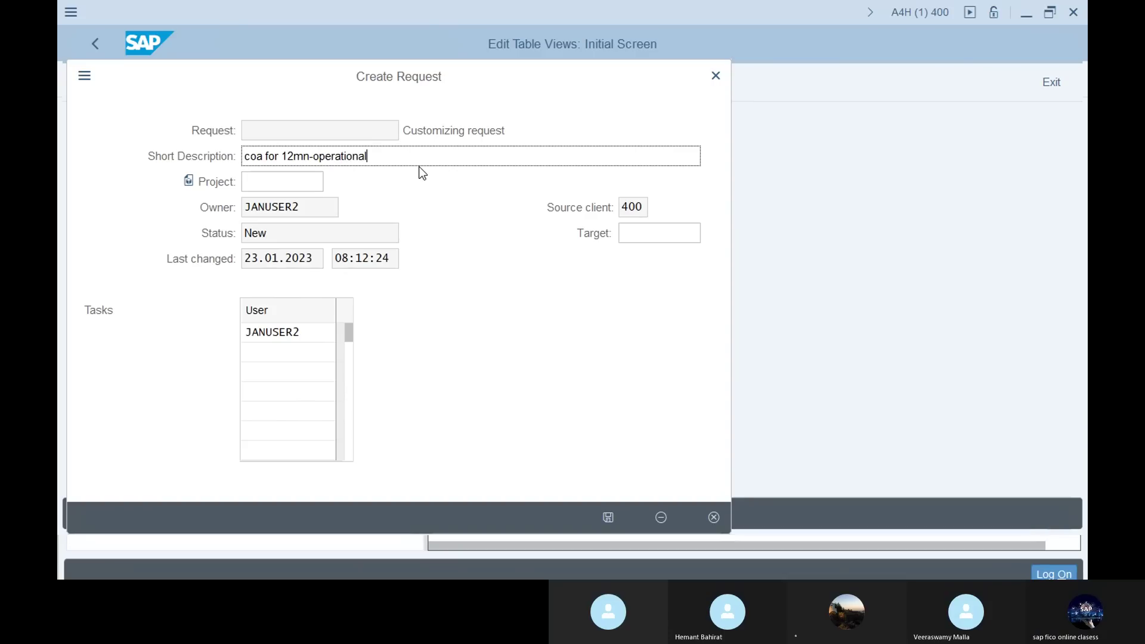
{"action": "key", "text": "Return"}
{"action": "key", "text": "Return"}
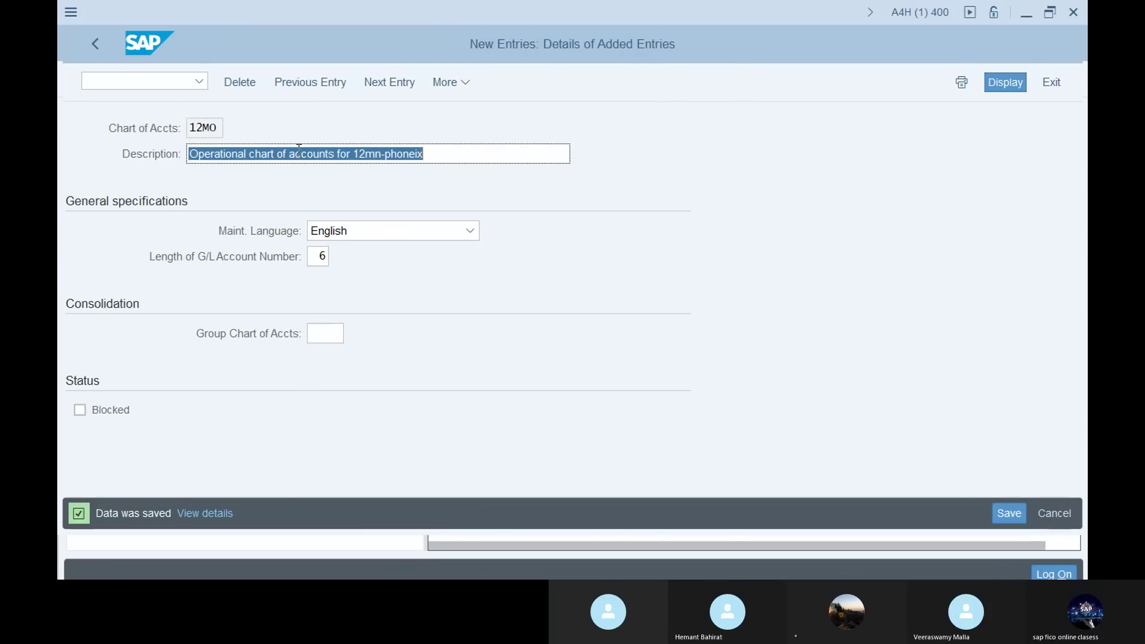
Move on to the next new chart of accounts entry and give it the key 12mg.
{"action": "left_click", "coordinate": [408, 81]}
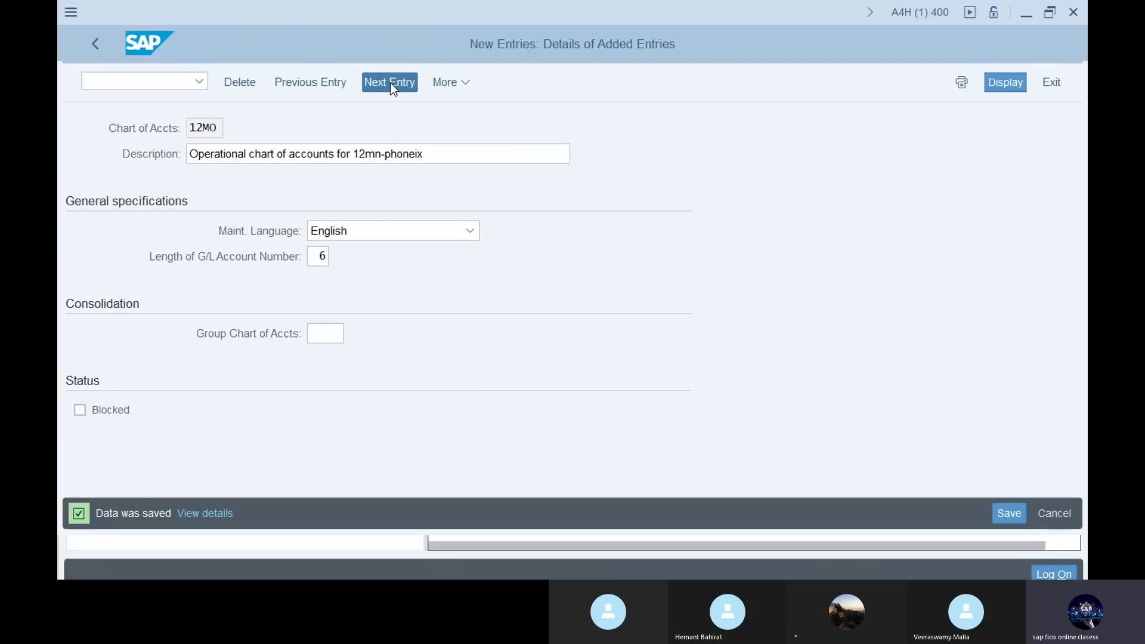
{"action": "type", "text": "1"}
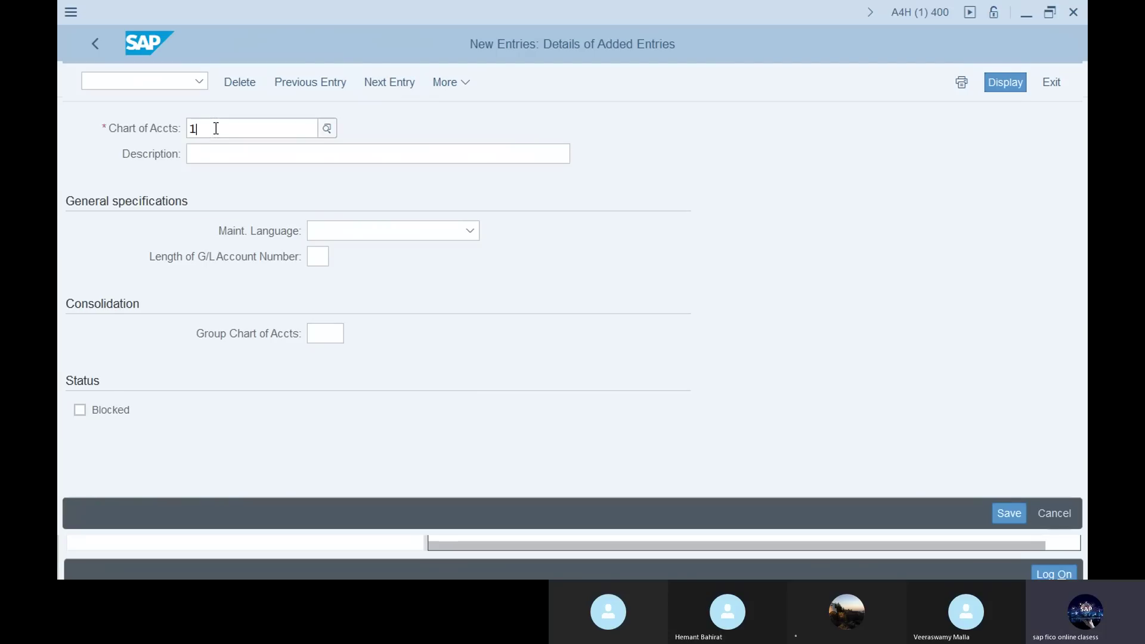
{"action": "type", "text": "2m"}
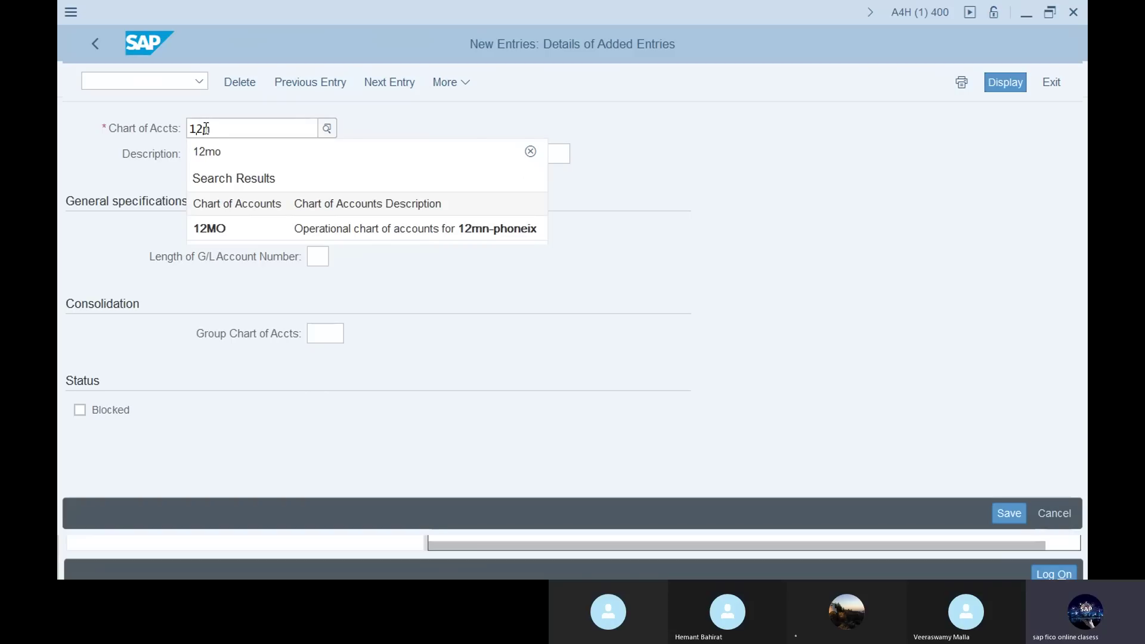
{"action": "type", "text": "g"}
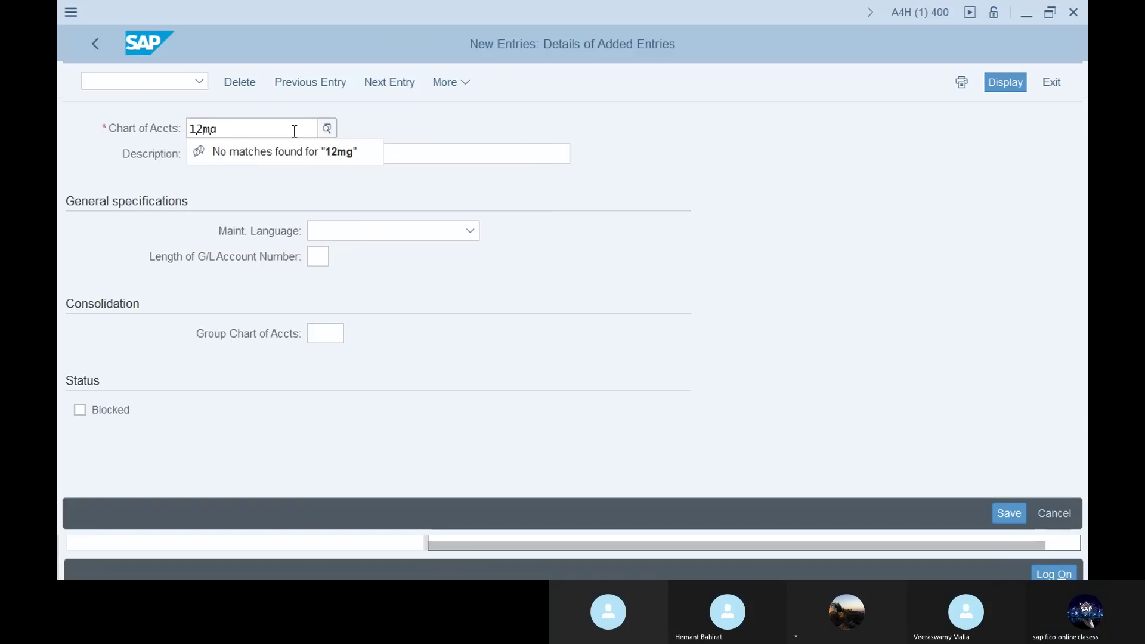
Describe the 12mg chart of accounts as "group coa for 12mn-phoneix".
{"action": "left_click", "coordinate": [380, 154]}
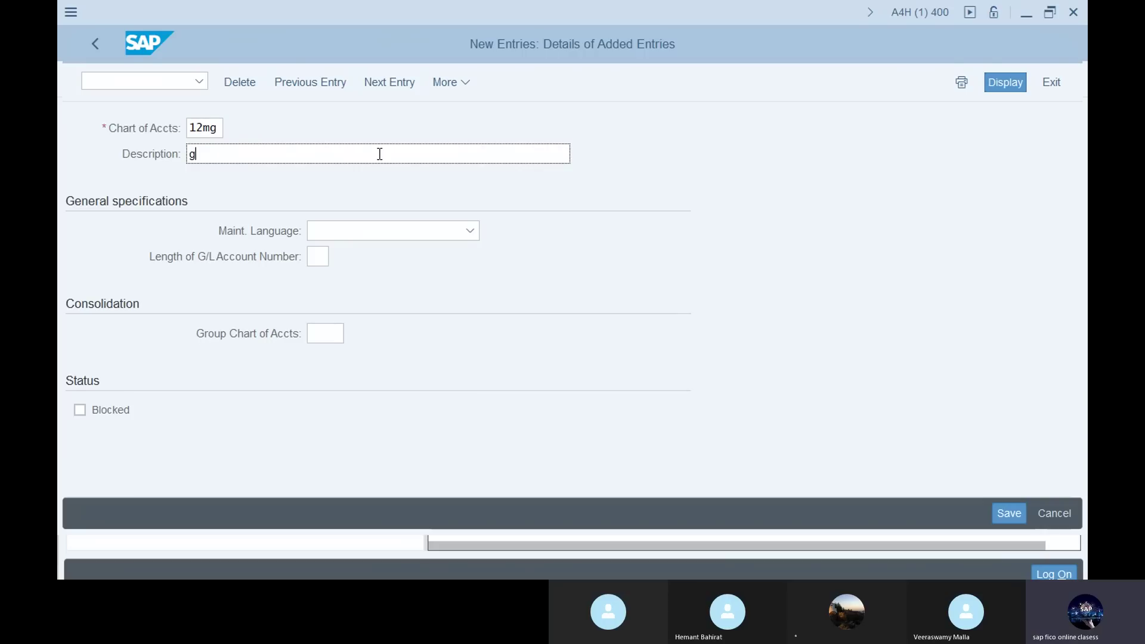
{"action": "type", "text": "group"}
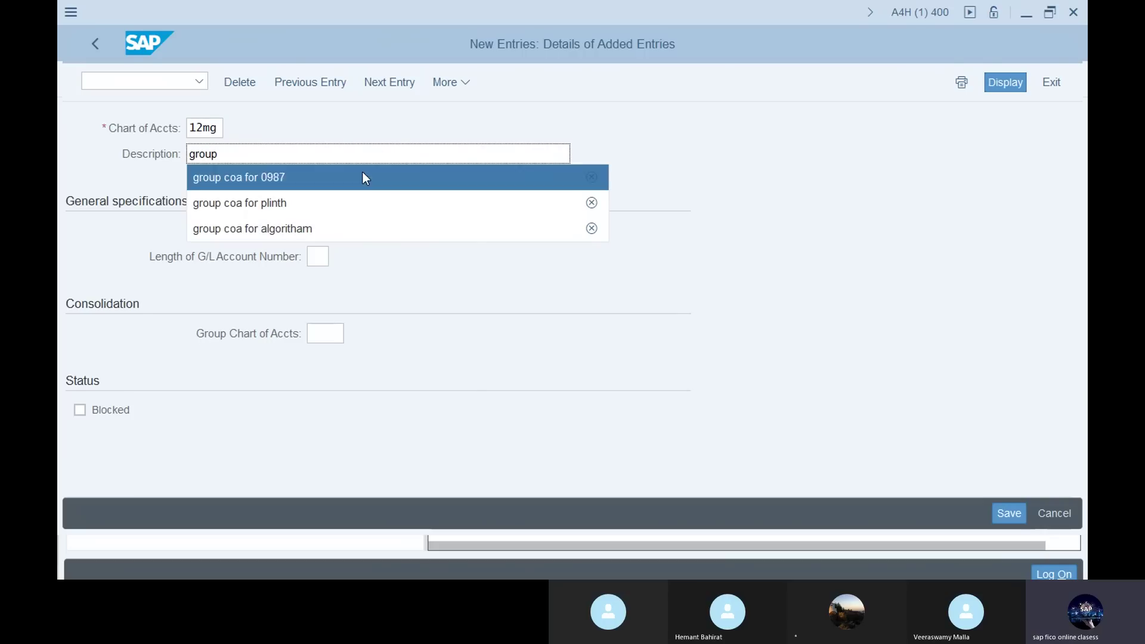
{"action": "left_click", "coordinate": [362, 177]}
{"action": "key", "text": "BackSpace"}
{"action": "key", "text": "BackSpace"}
{"action": "key", "text": "BackSpace"}
{"action": "key", "text": "BackSpace"}
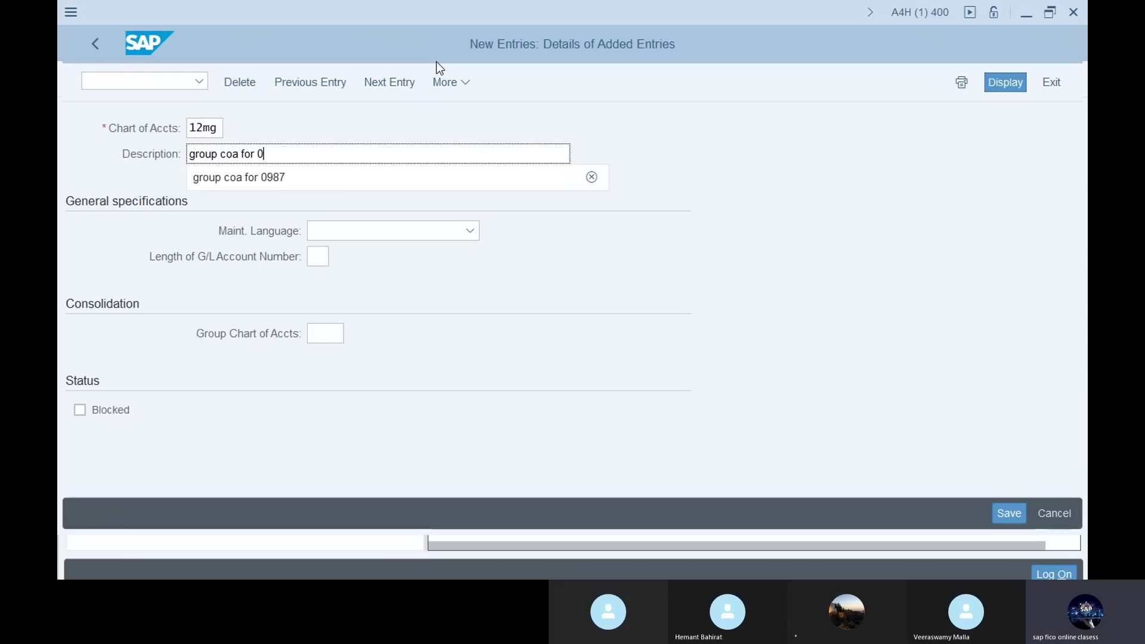
{"action": "type", "text": "12"}
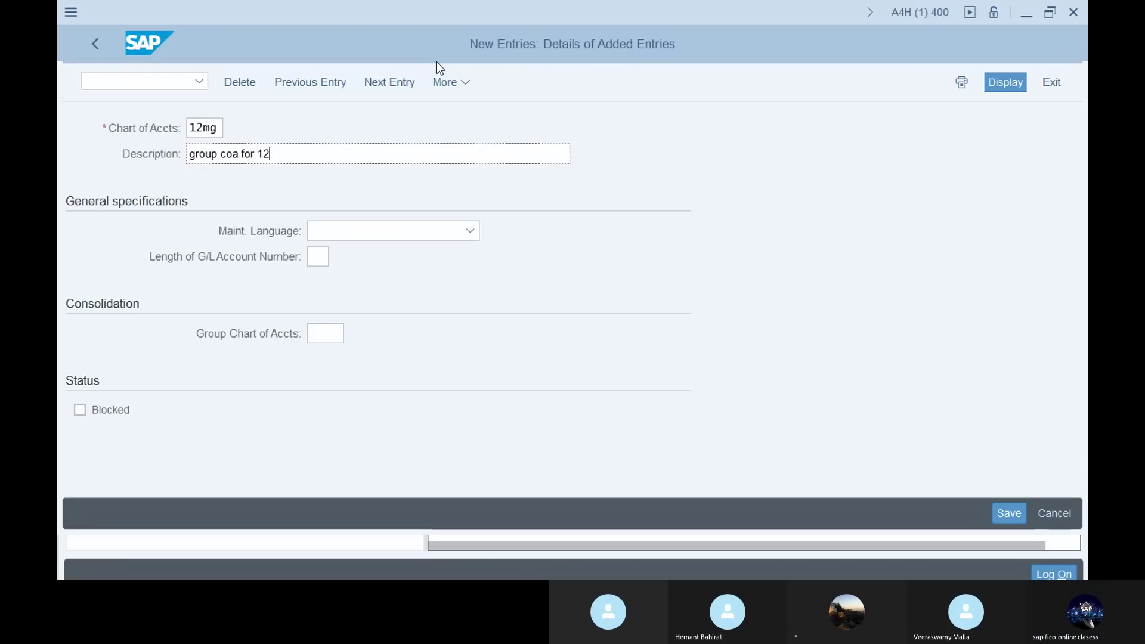
{"action": "type", "text": "mn-phoneic"}
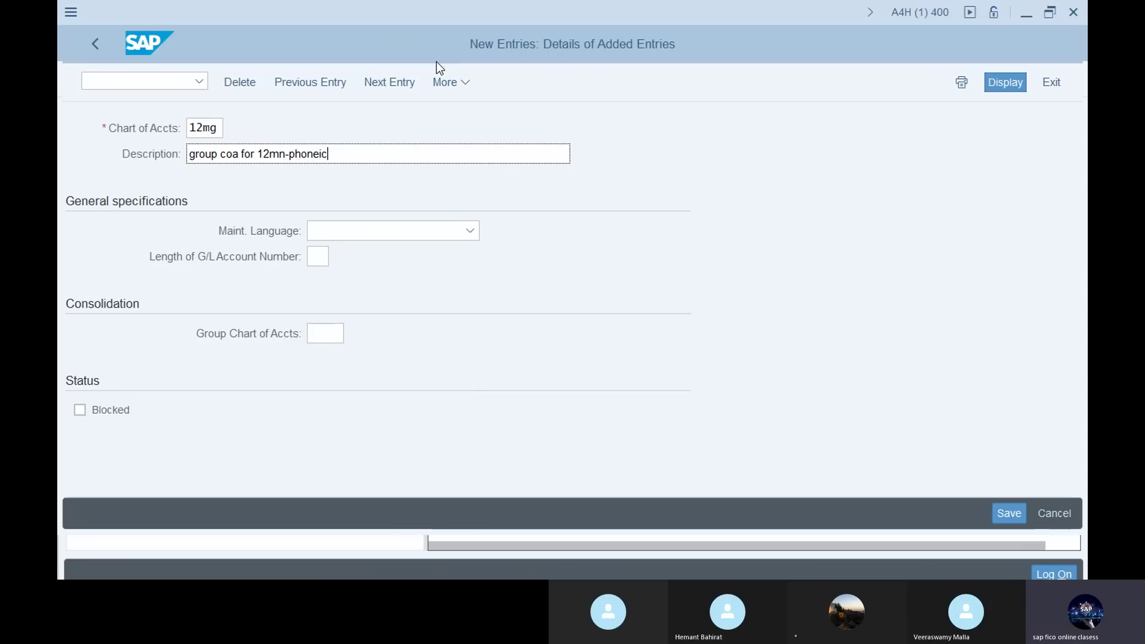
{"action": "key", "text": "BackSpace"}
{"action": "type", "text": "x"}
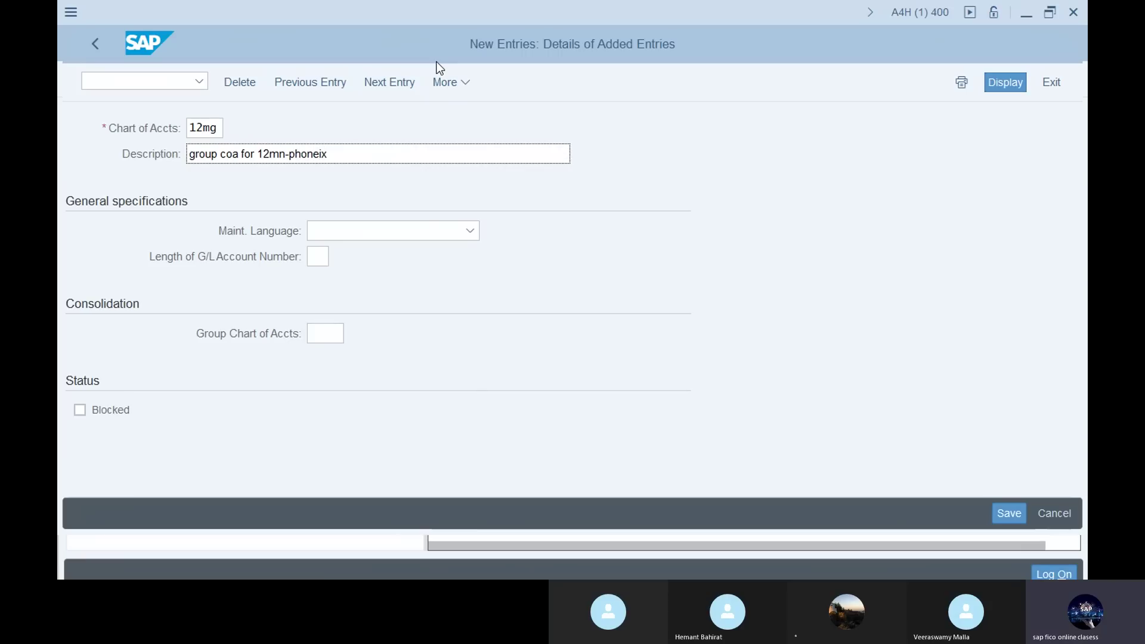
Set the 12MG chart's maintenance language to English and its G/L account number length to 06, and save the entry.
{"action": "left_click", "coordinate": [430, 232]}
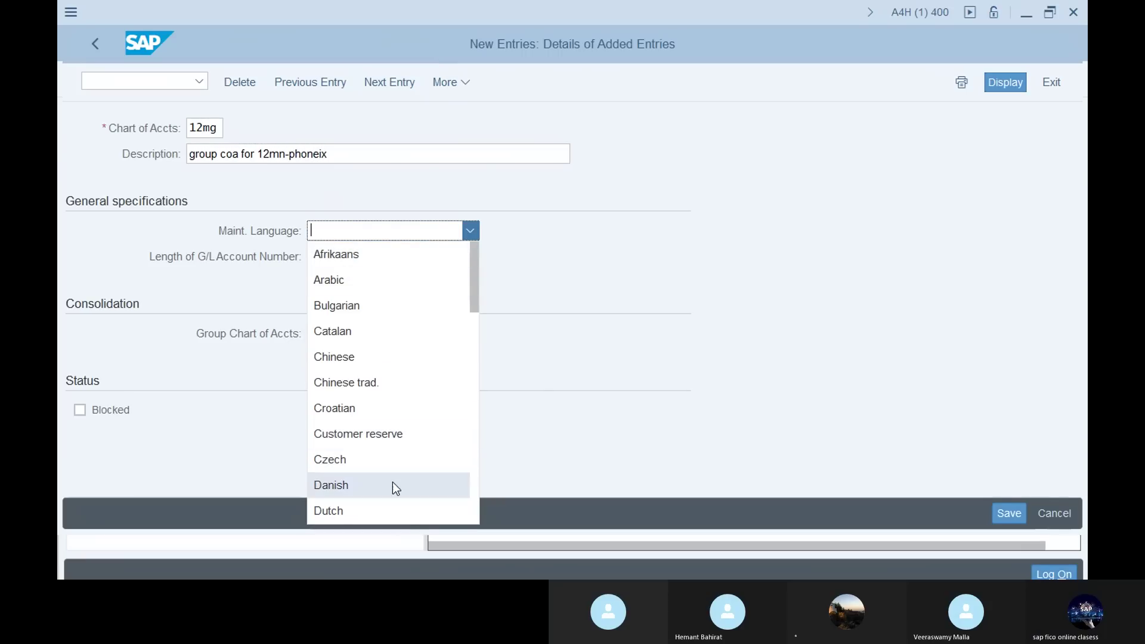
{"action": "scroll", "coordinate": [392, 482], "scroll_direction": "down", "scroll_amount": 3}
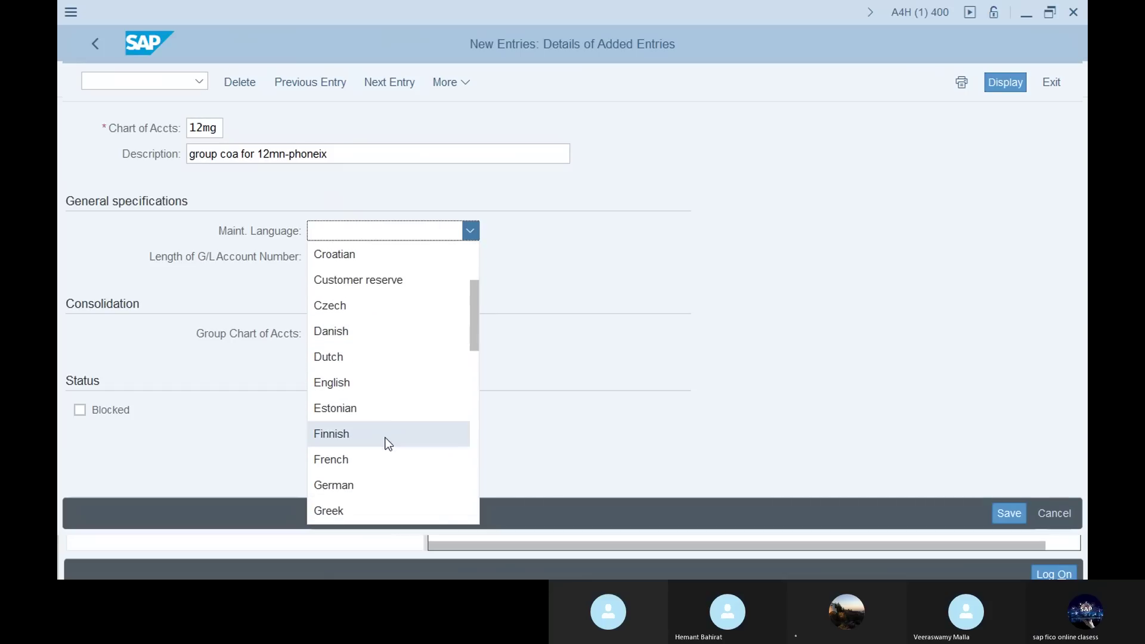
{"action": "left_click", "coordinate": [384, 387]}
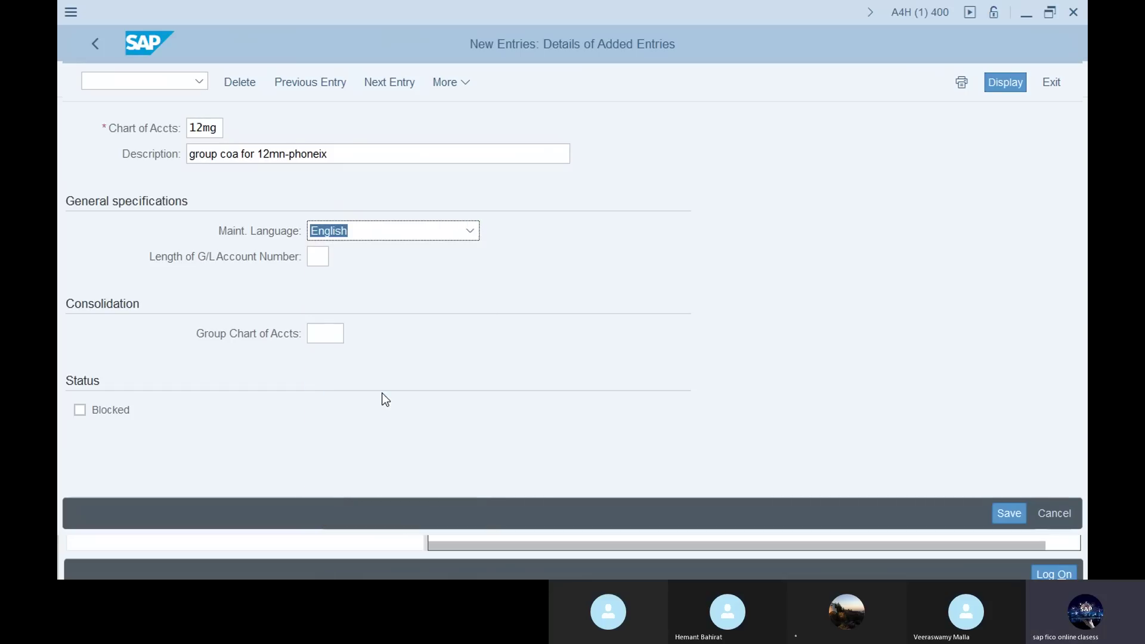
{"action": "left_click", "coordinate": [327, 256]}
{"action": "type", "text": "06"}
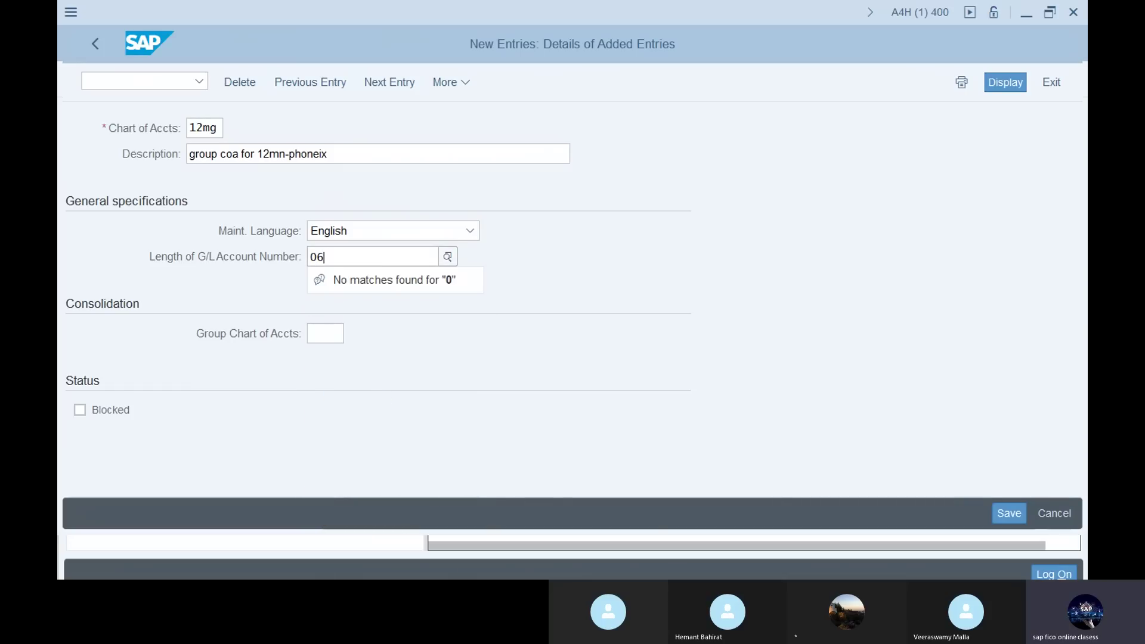
{"action": "key", "text": "Return"}
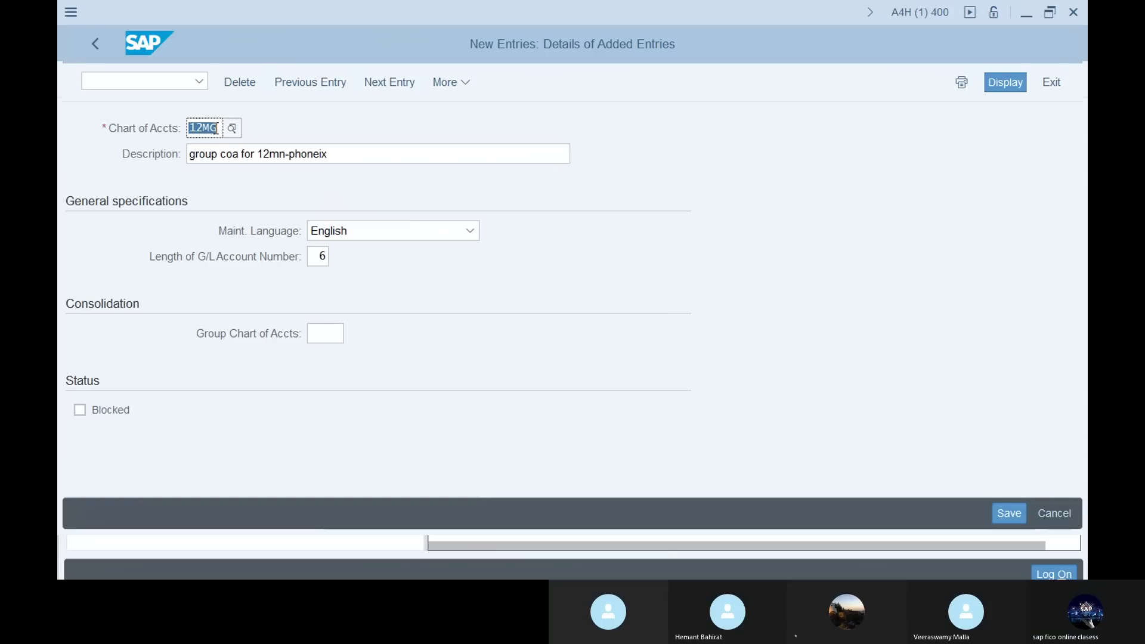
{"action": "left_click", "coordinate": [1017, 523]}
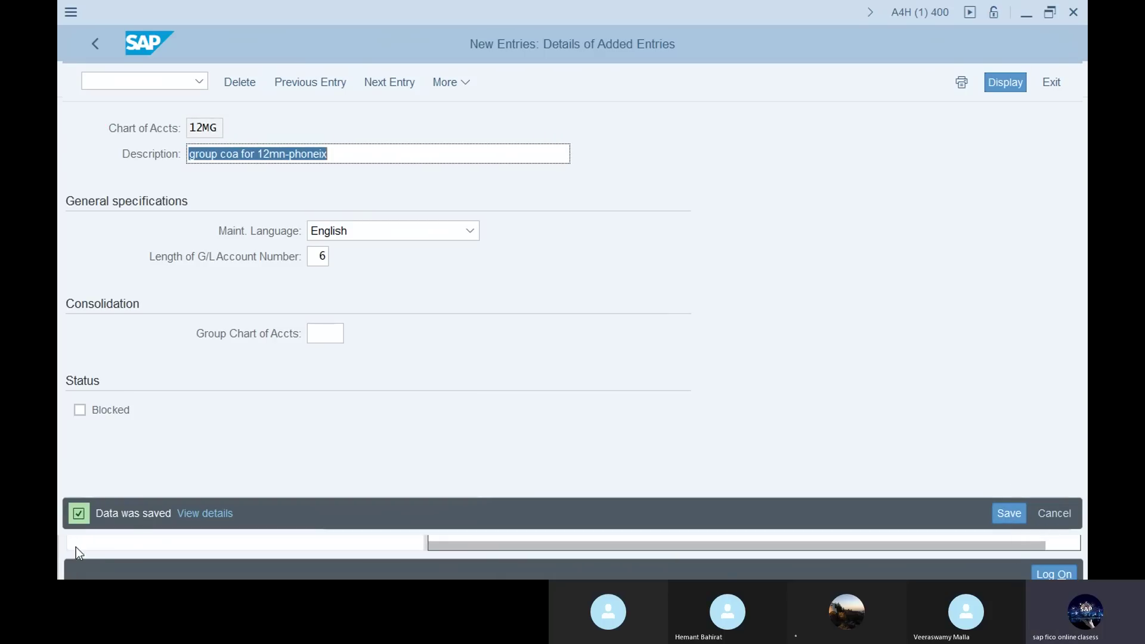
Move on to a blank new chart of accounts entry and give it the key 12mc.
{"action": "left_click", "coordinate": [391, 83]}
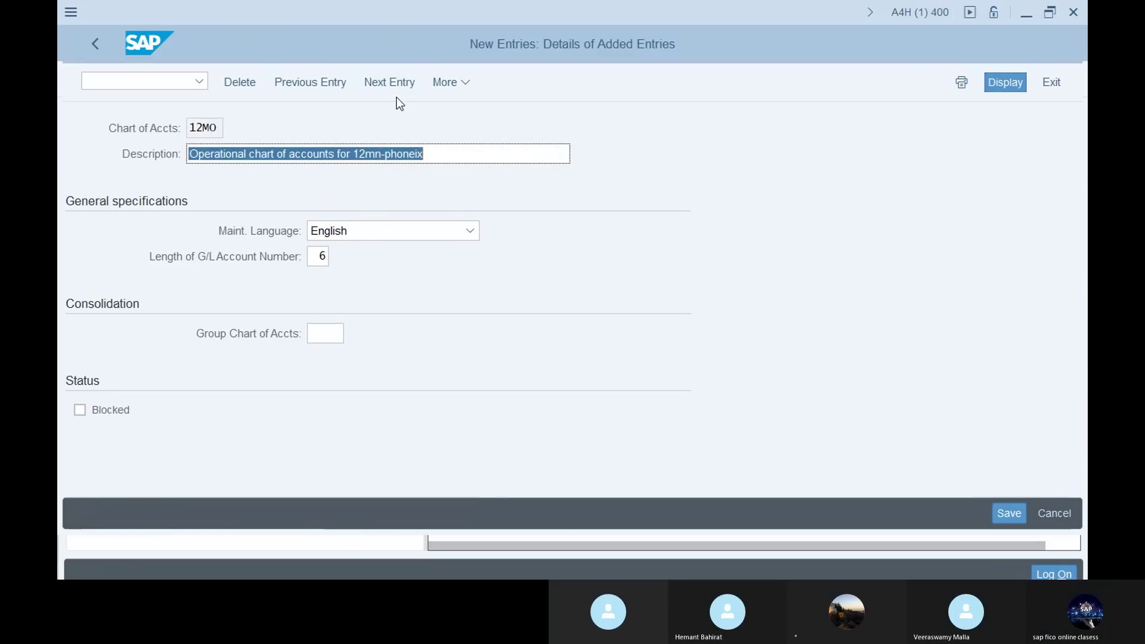
{"action": "left_click", "coordinate": [397, 82]}
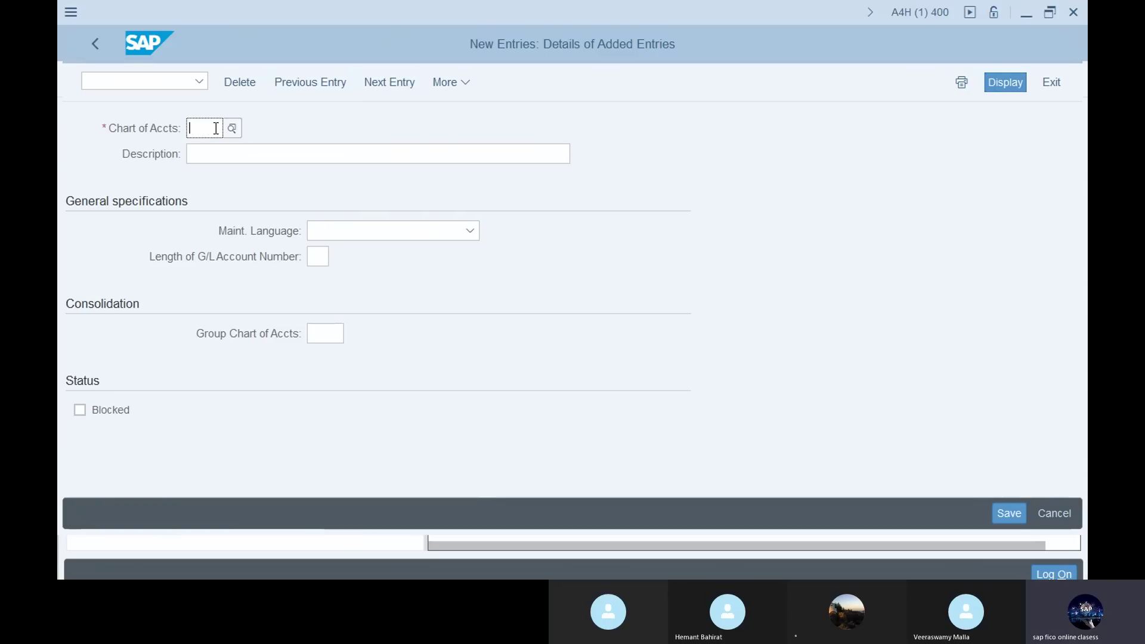
{"action": "type", "text": "12"}
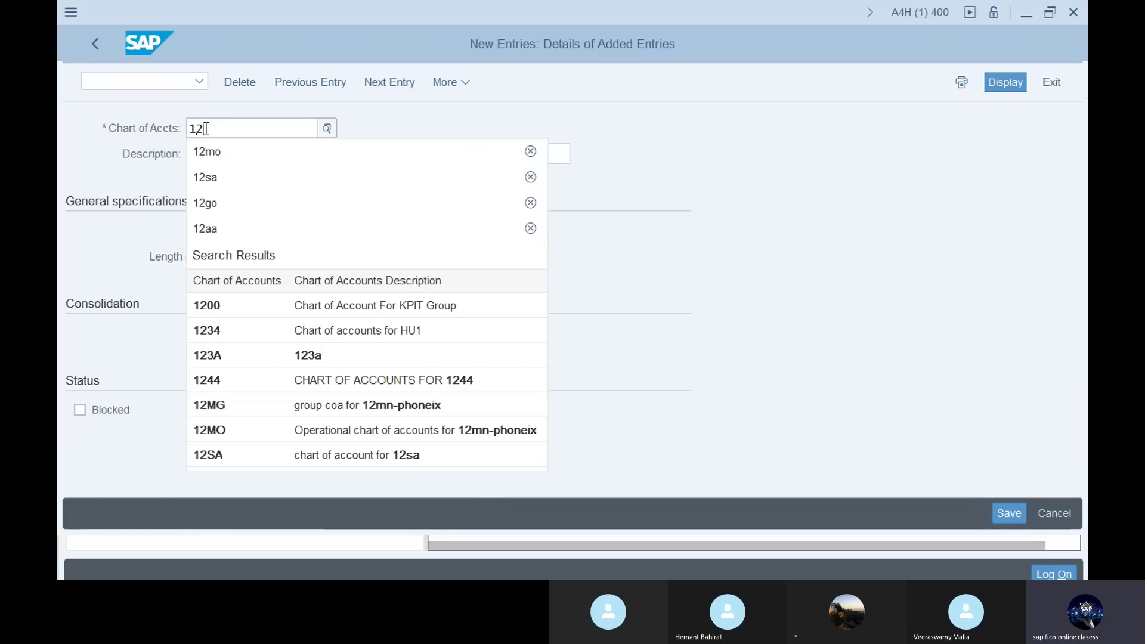
{"action": "type", "text": "mc"}
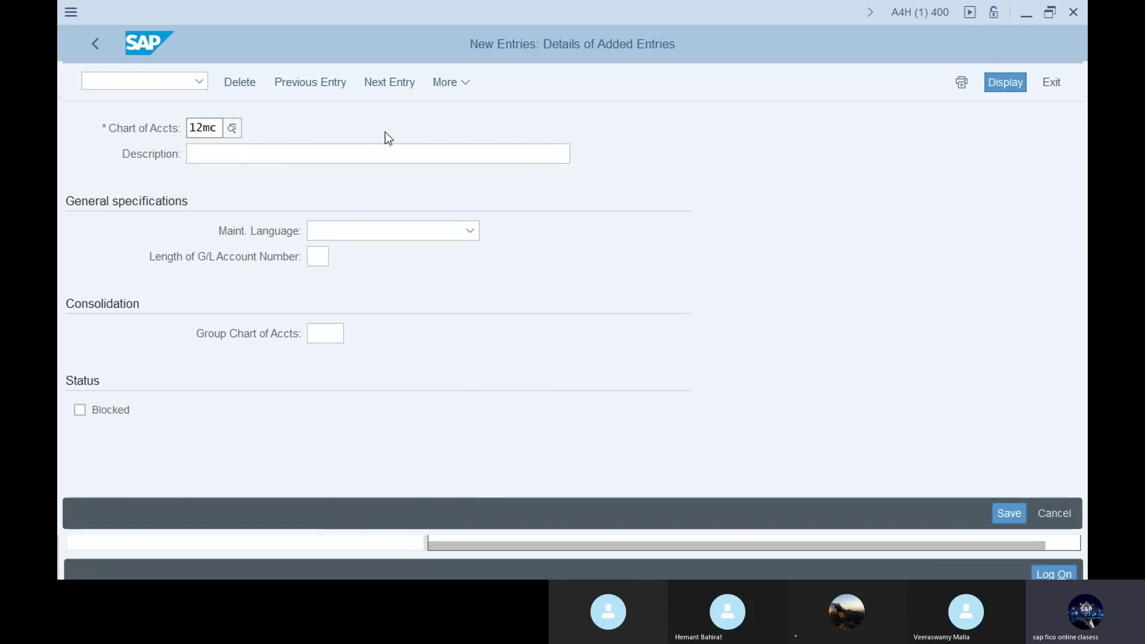
Describe the 12mc chart of accounts as "COUNTRY SPECIFIC CHART OF ACCOUNT FOR 12mn-phoneix".
{"action": "left_click", "coordinate": [379, 153]}
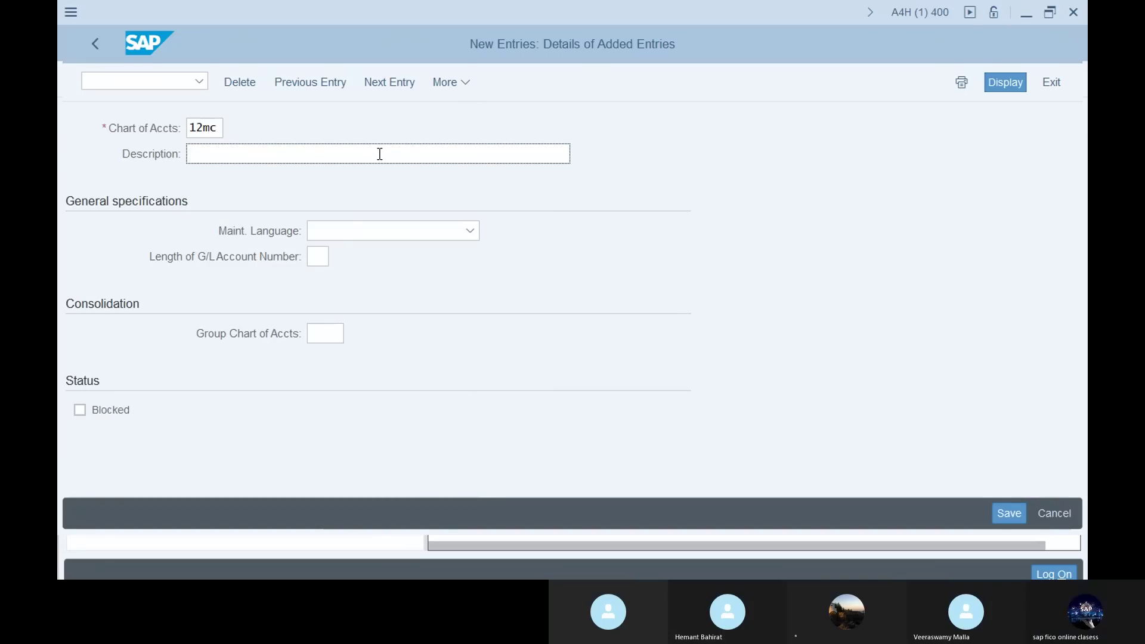
{"action": "type", "text": "co"}
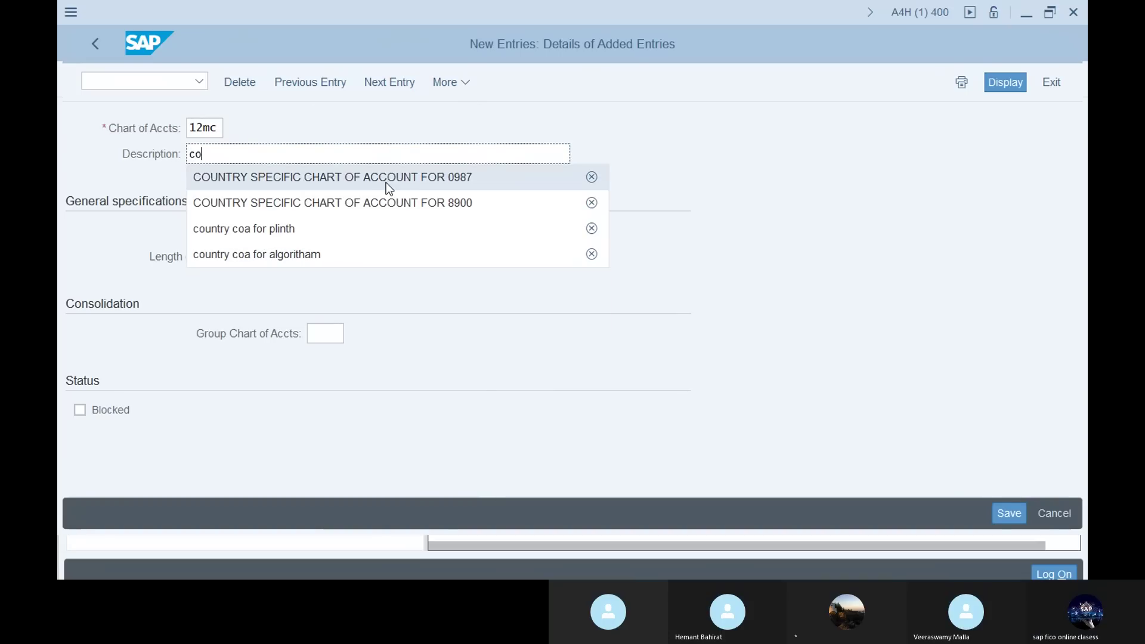
{"action": "left_click", "coordinate": [385, 183]}
{"action": "key", "text": "BackSpace"}
{"action": "key", "text": "BackSpace"}
{"action": "key", "text": "BackSpace"}
{"action": "key", "text": "BackSpace"}
{"action": "type", "text": "12"}
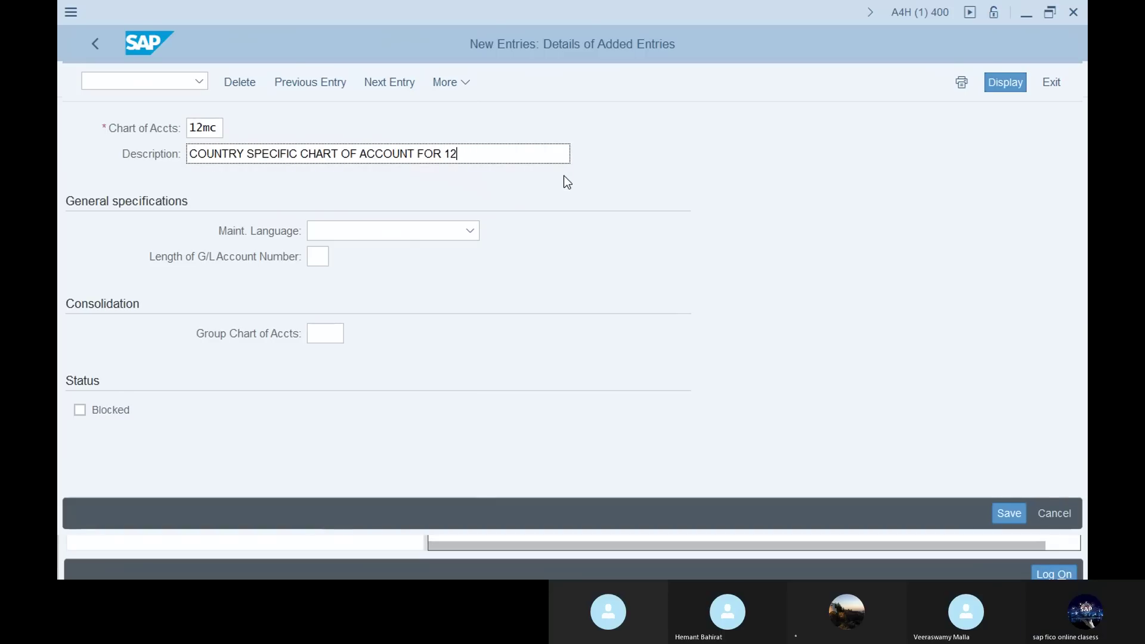
{"action": "type", "text": "mn-phoneix"}
Set the 12mc chart's maintenance language to English and its G/L account number length to 06, and save the entry.
{"action": "left_click", "coordinate": [394, 233]}
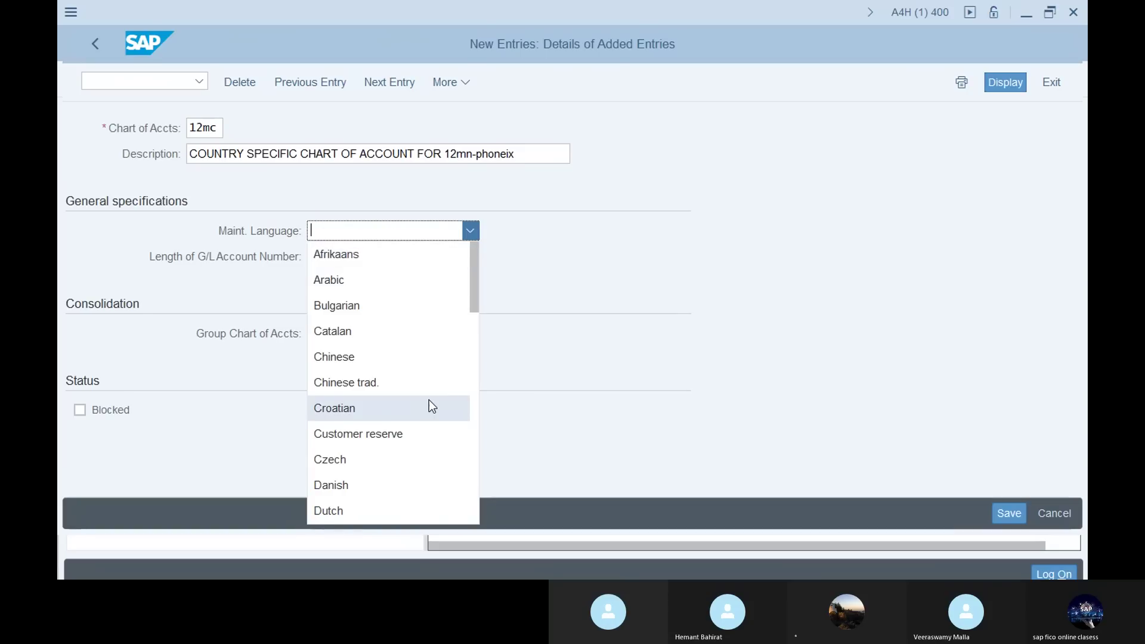
{"action": "scroll", "coordinate": [428, 399], "scroll_direction": "down", "scroll_amount": 3}
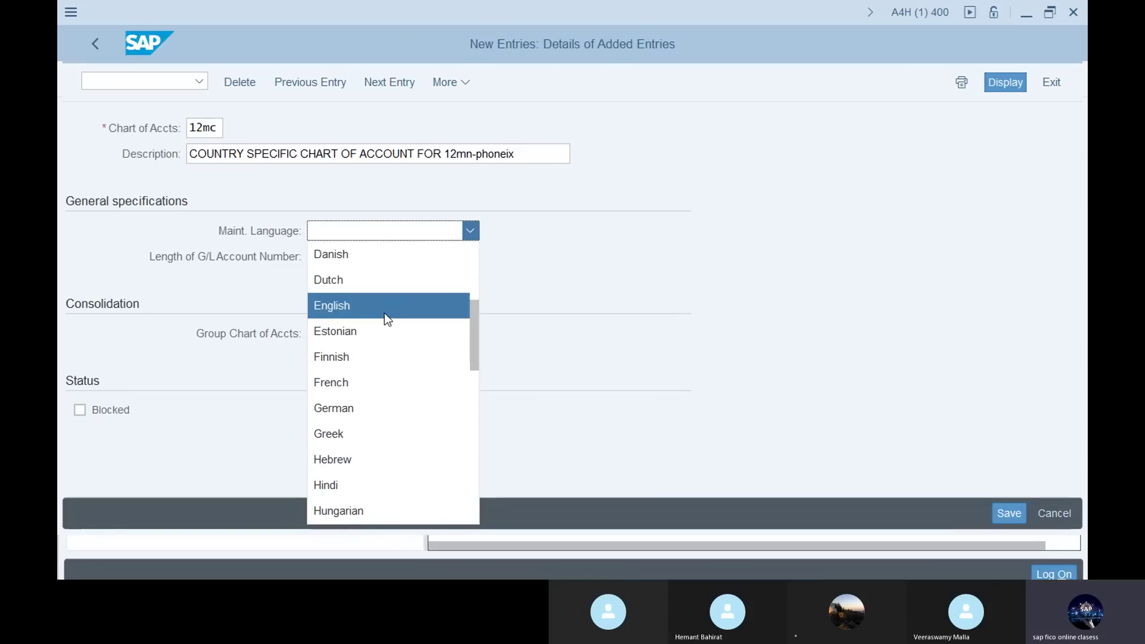
{"action": "left_click", "coordinate": [384, 313]}
{"action": "left_click", "coordinate": [328, 257]}
{"action": "type", "text": "06"}
{"action": "left_click", "coordinate": [756, 210]}
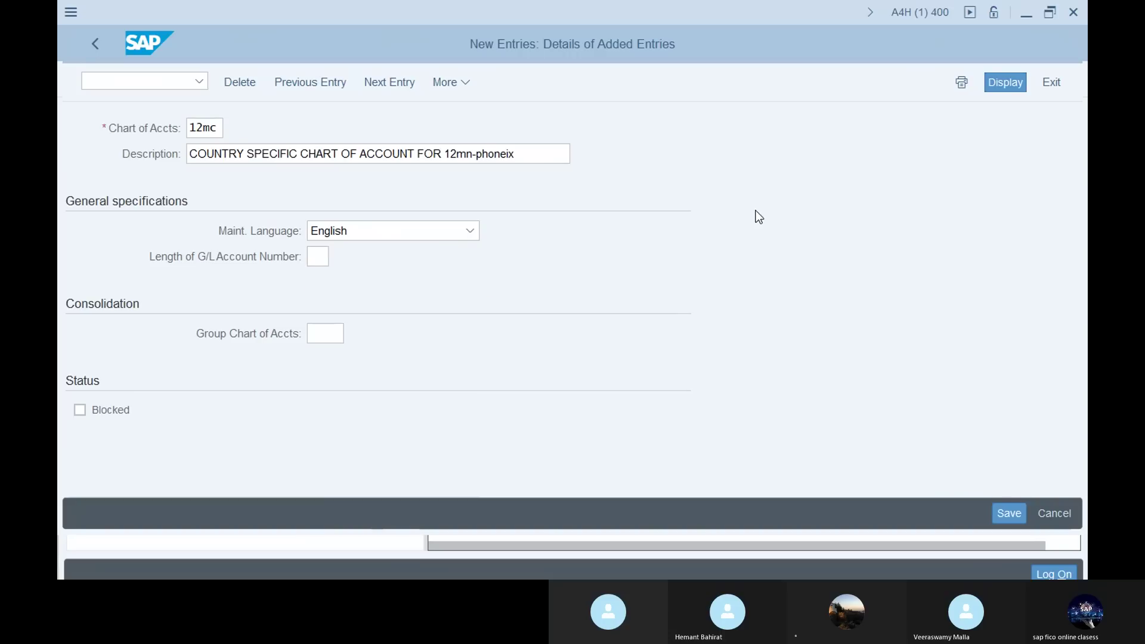
{"action": "left_click", "coordinate": [1013, 515]}
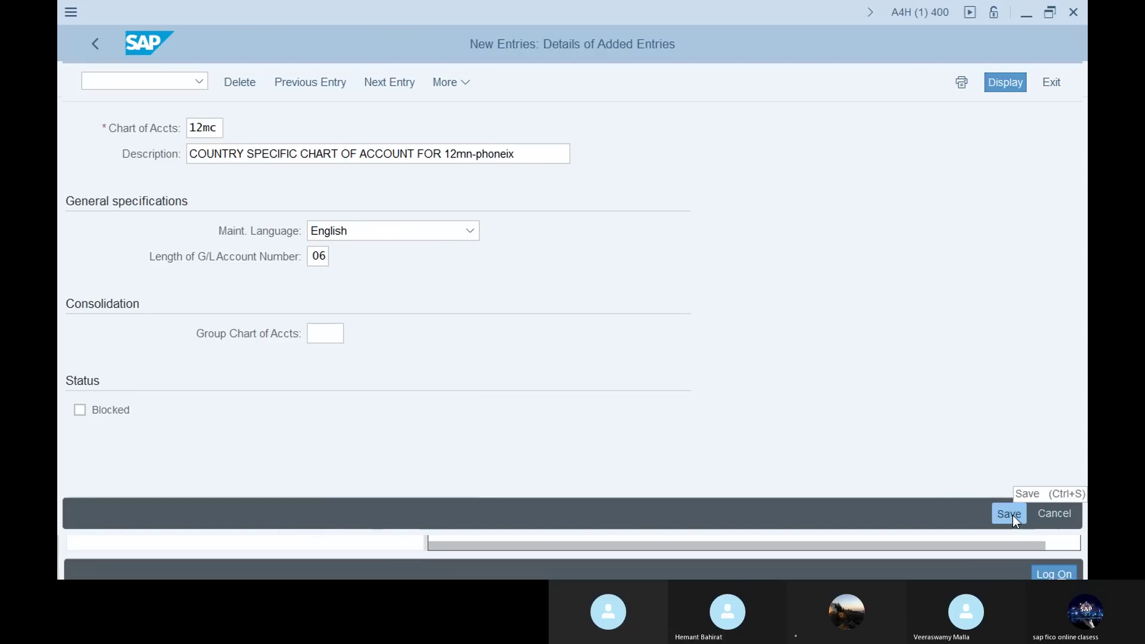
Return to the list of all charts of accounts and view the details of chart 0004.
{"action": "left_click", "coordinate": [96, 44]}
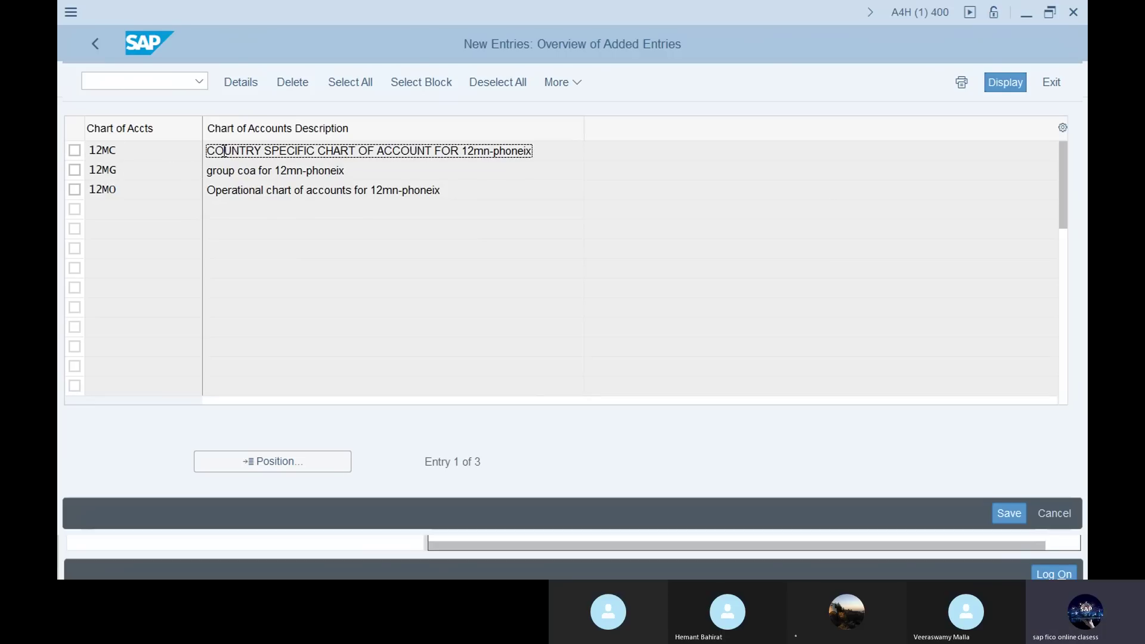
{"action": "left_click", "coordinate": [1007, 507]}
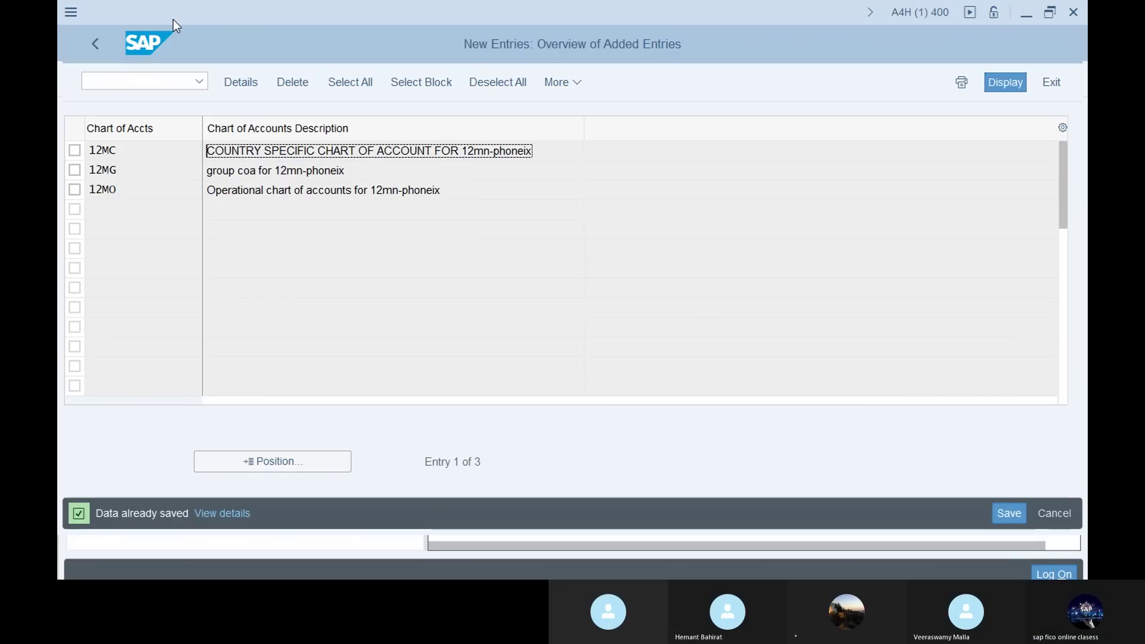
{"action": "left_click", "coordinate": [95, 45]}
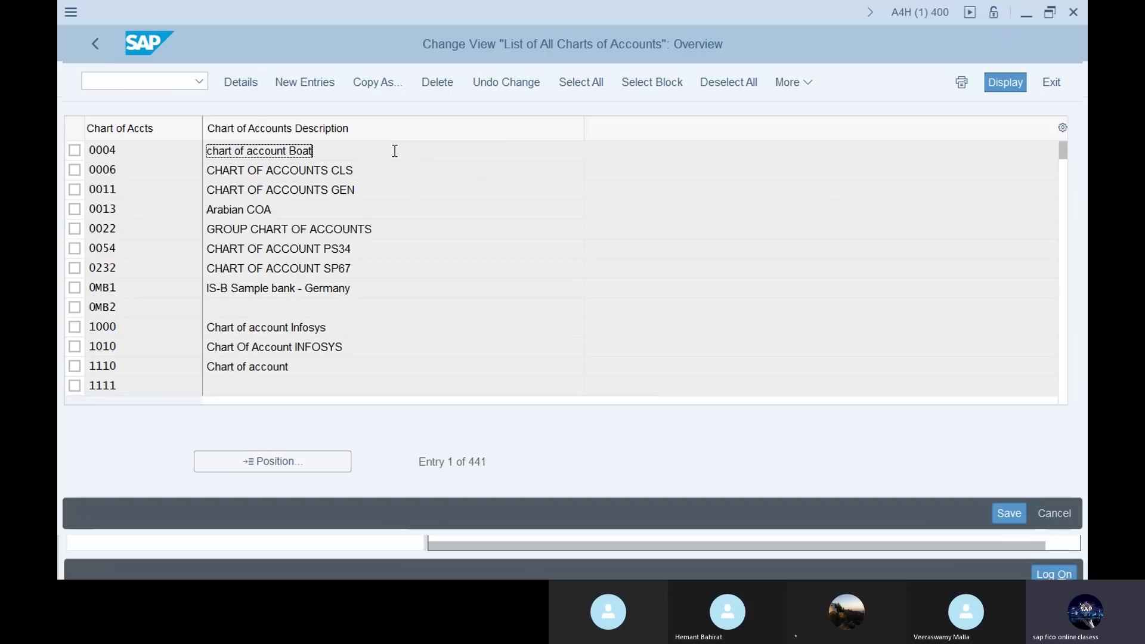
{"action": "double_click", "coordinate": [394, 151]}
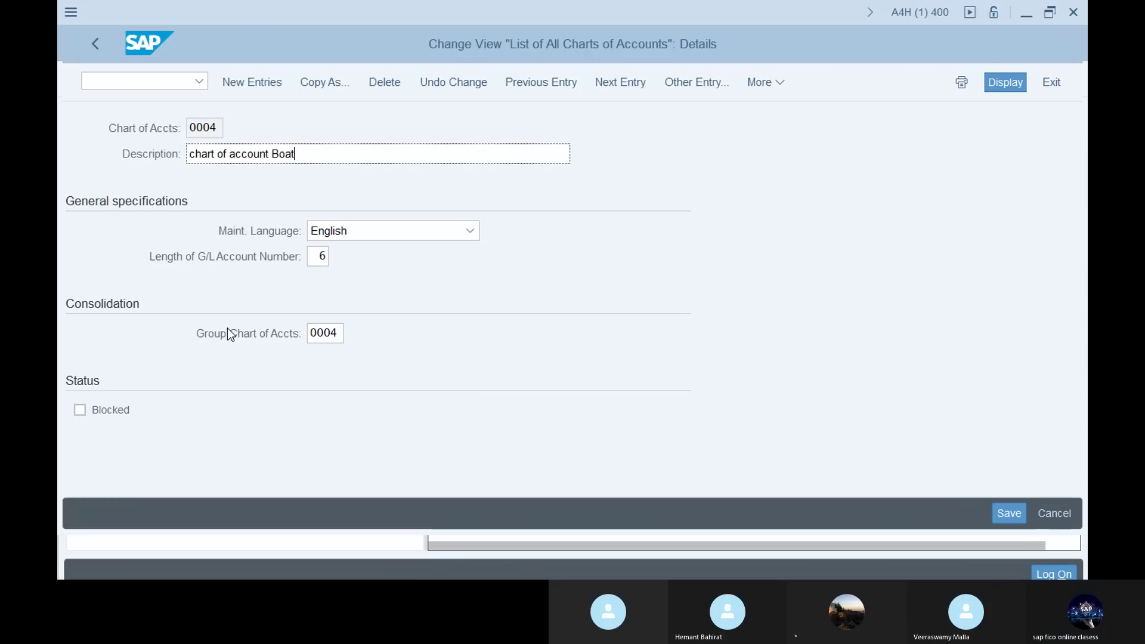
Switch to transaction OB62 for assigning company codes to charts of accounts.
{"action": "left_click", "coordinate": [143, 80]}
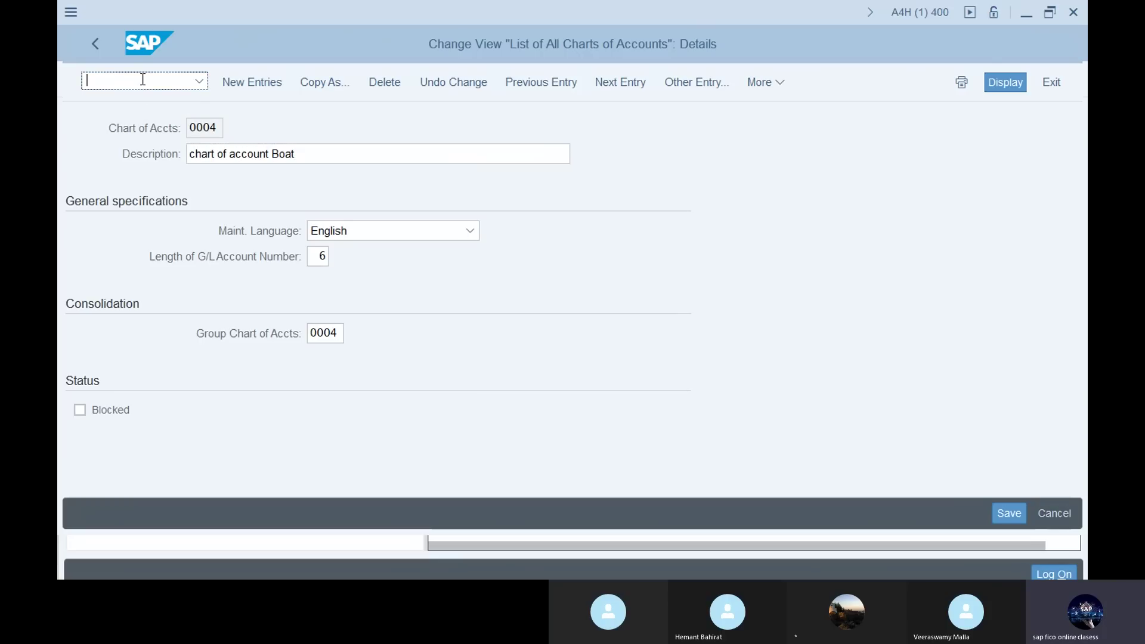
{"action": "type", "text": "/n"}
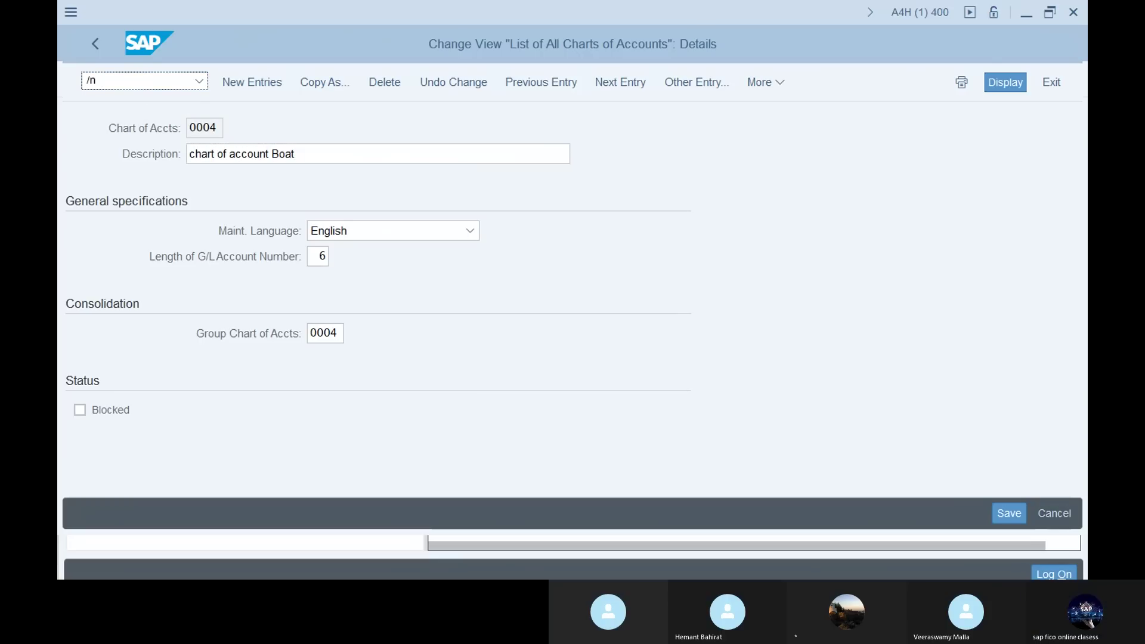
{"action": "type", "text": "ob62"}
{"action": "key", "text": "Return"}
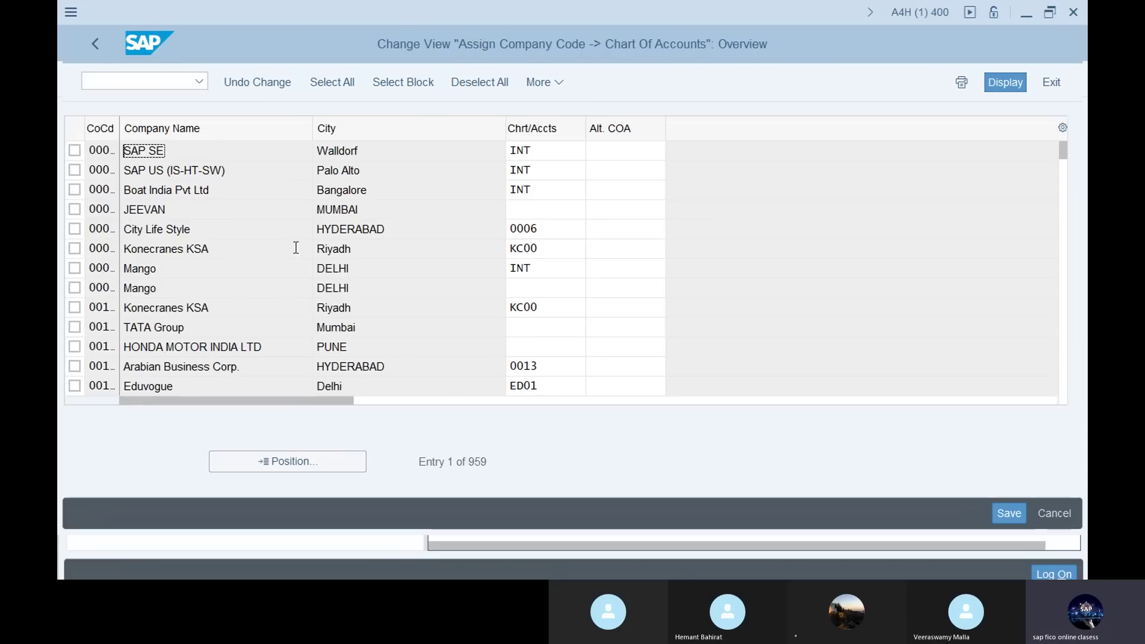
Find company code 12mn in the assignment list and enter 12MO as its chart of accounts.
{"action": "left_click", "coordinate": [287, 462]}
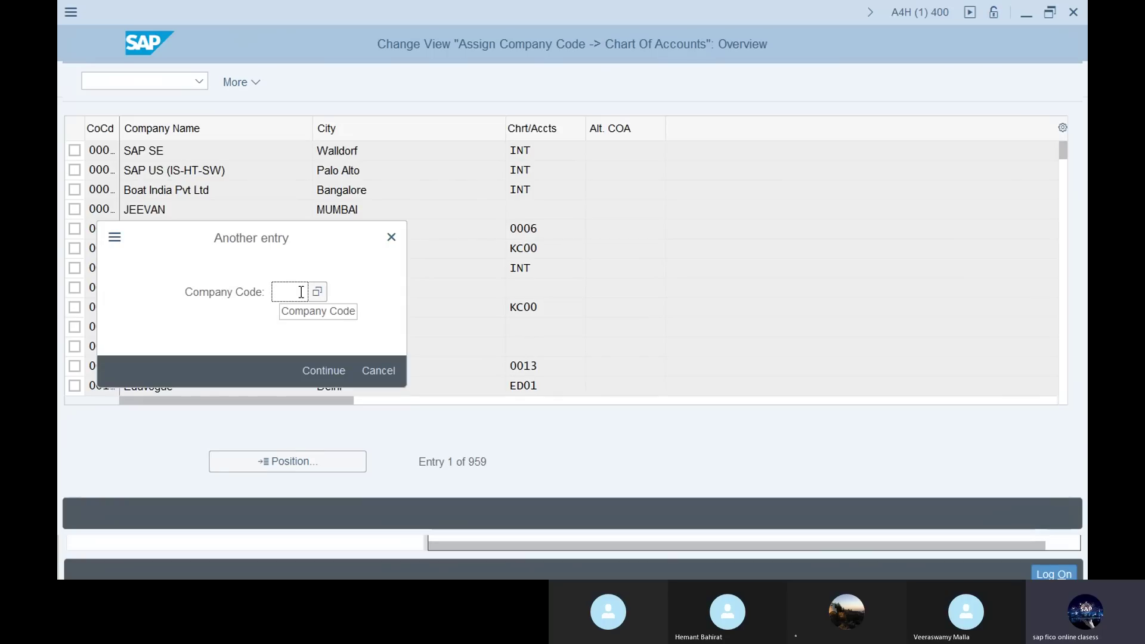
{"action": "type", "text": "12mm"}
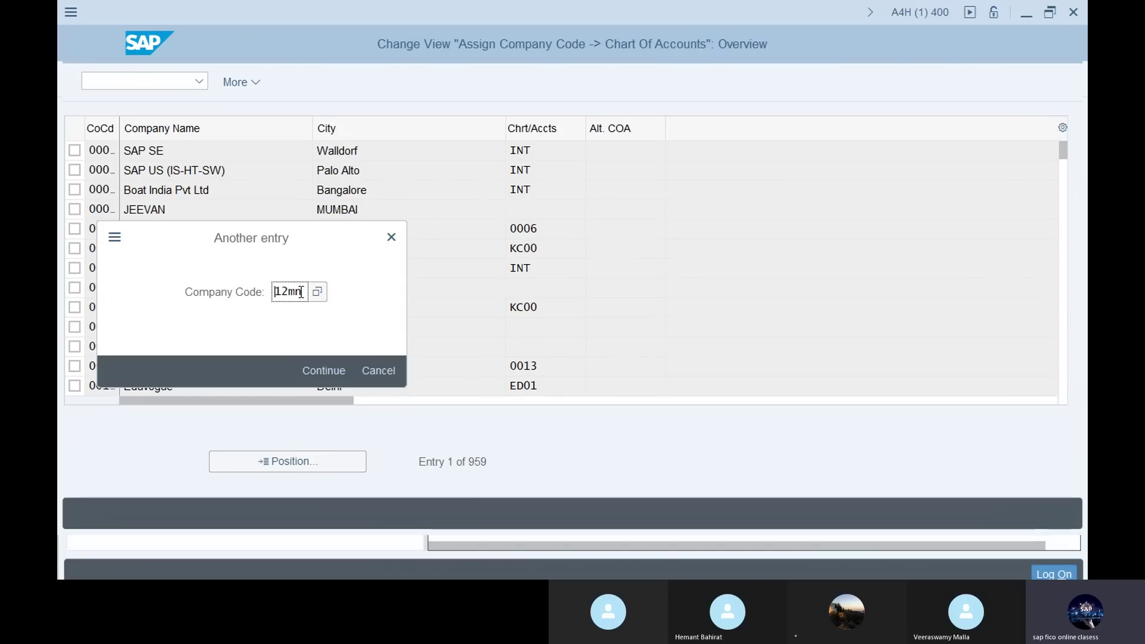
{"action": "left_click", "coordinate": [324, 370]}
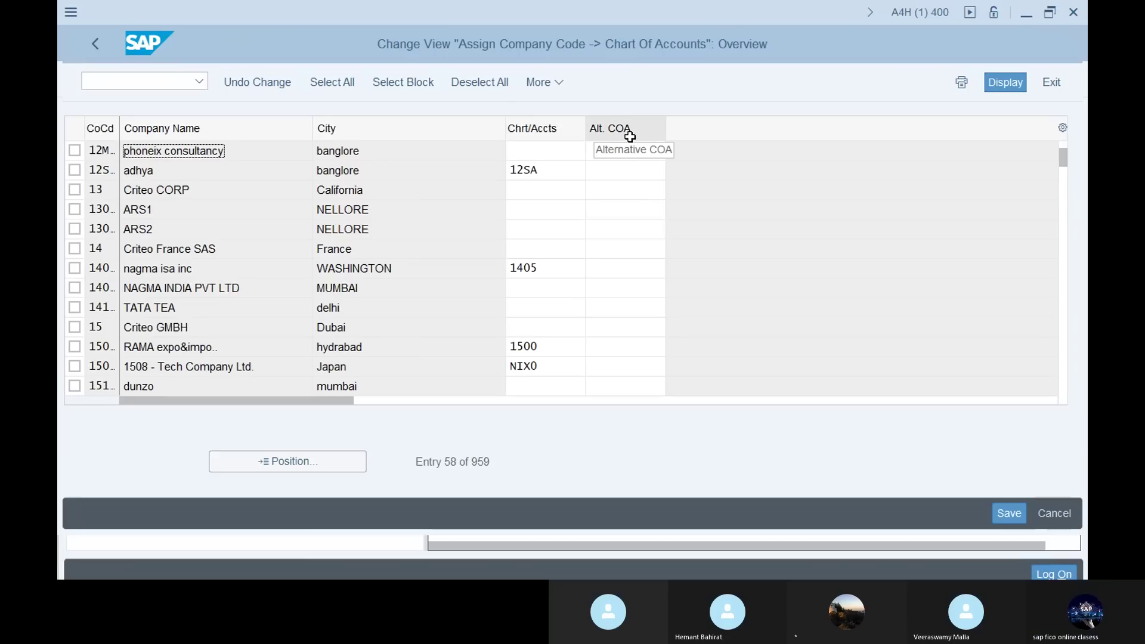
{"action": "left_click", "coordinate": [556, 151]}
{"action": "type", "text": "12"}
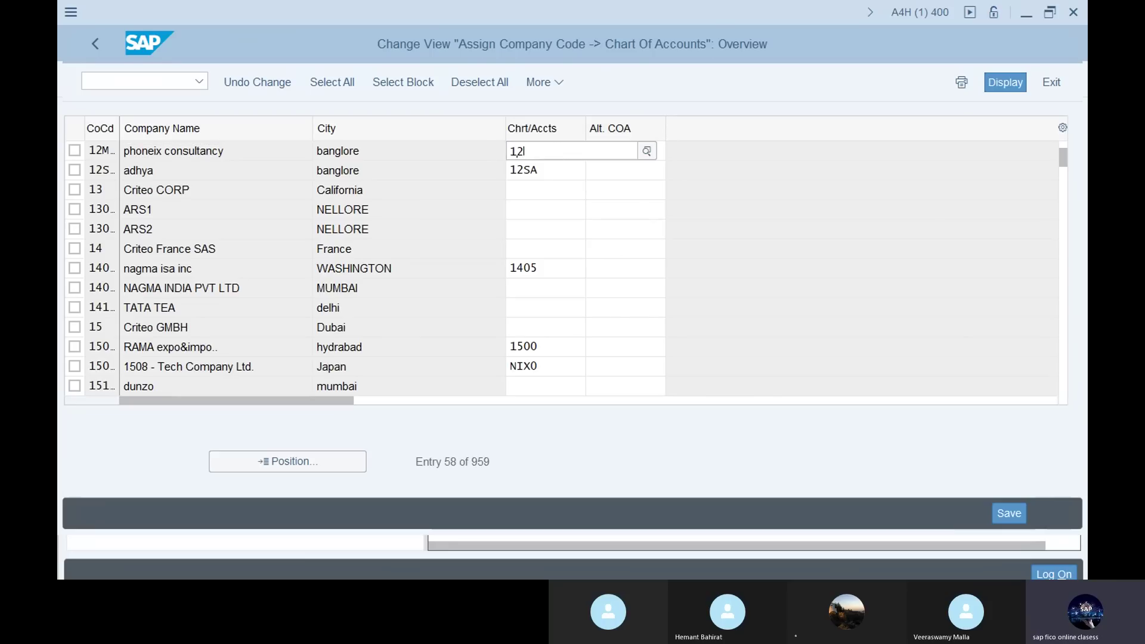
{"action": "type", "text": "mo"}
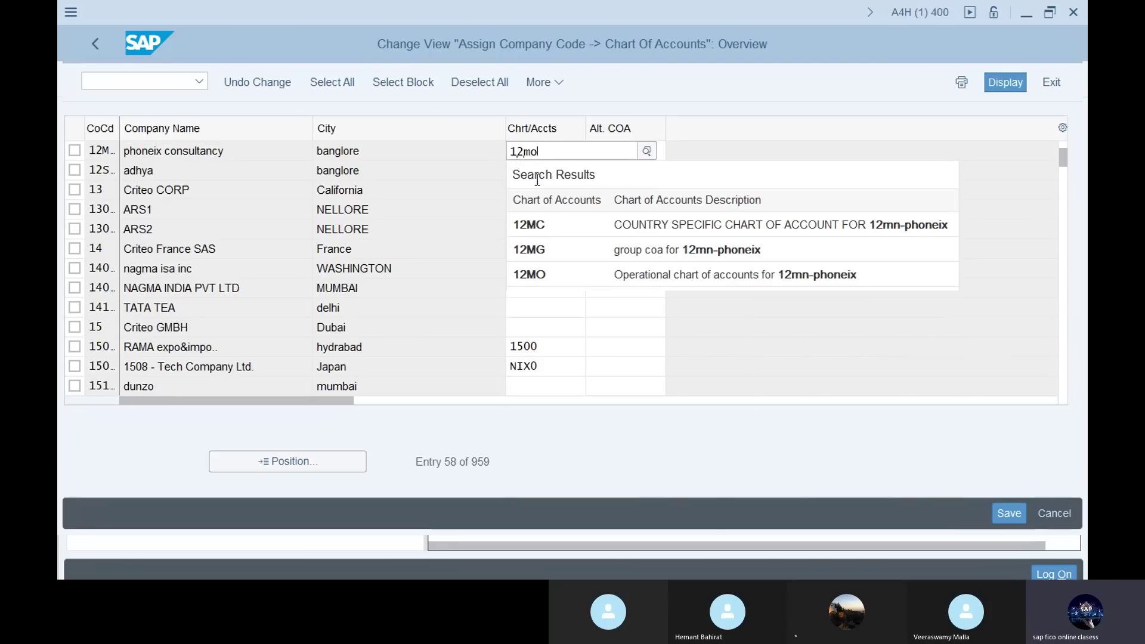
{"action": "left_click", "coordinate": [591, 224]}
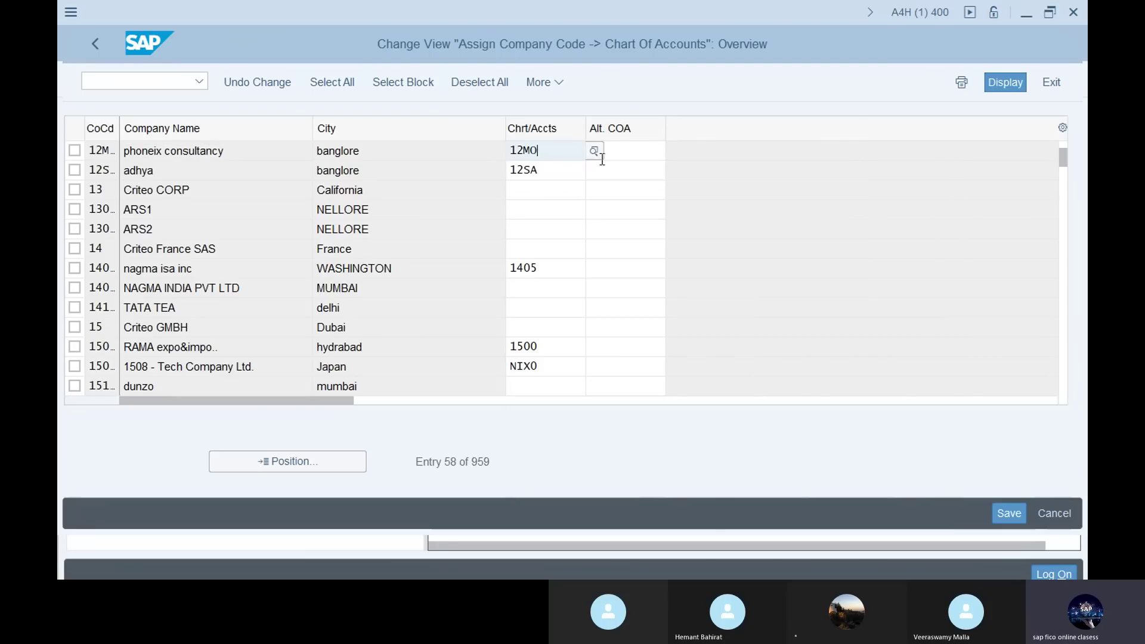
Assign 12MC as the alternative chart of accounts for company code 12mn.
{"action": "left_click", "coordinate": [626, 150]}
{"action": "type", "text": "12"}
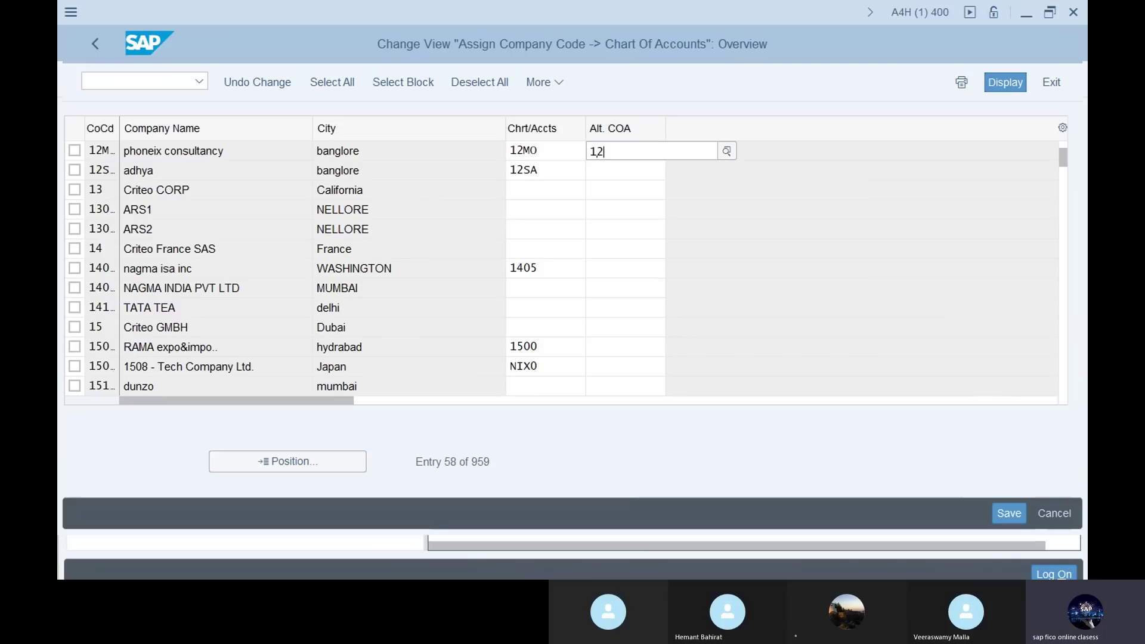
{"action": "type", "text": "m"}
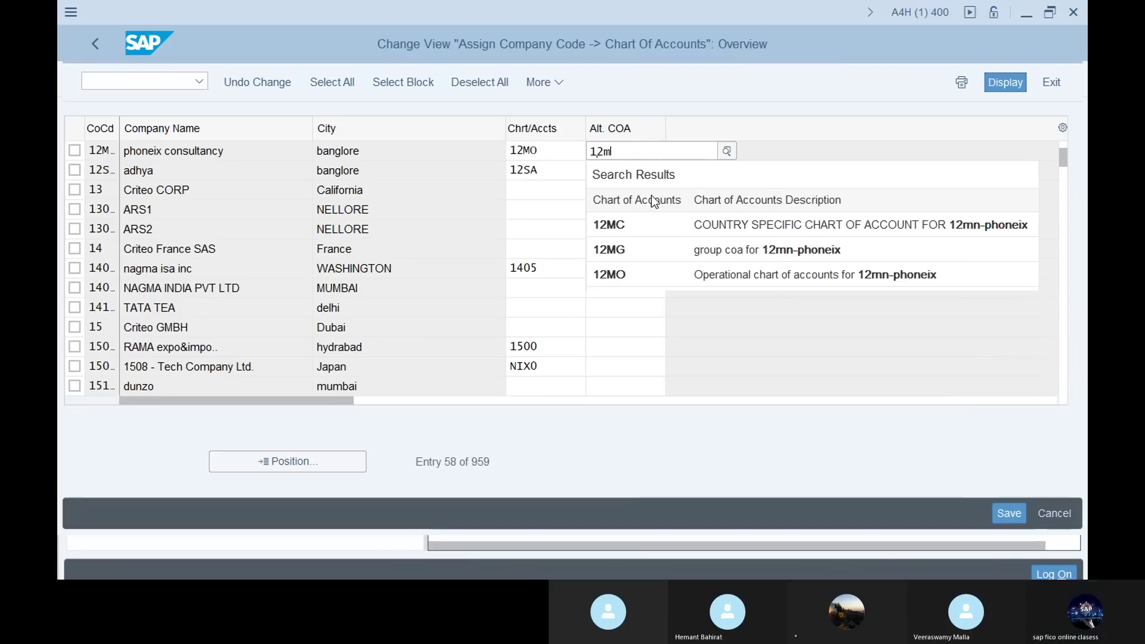
{"action": "left_click", "coordinate": [666, 228]}
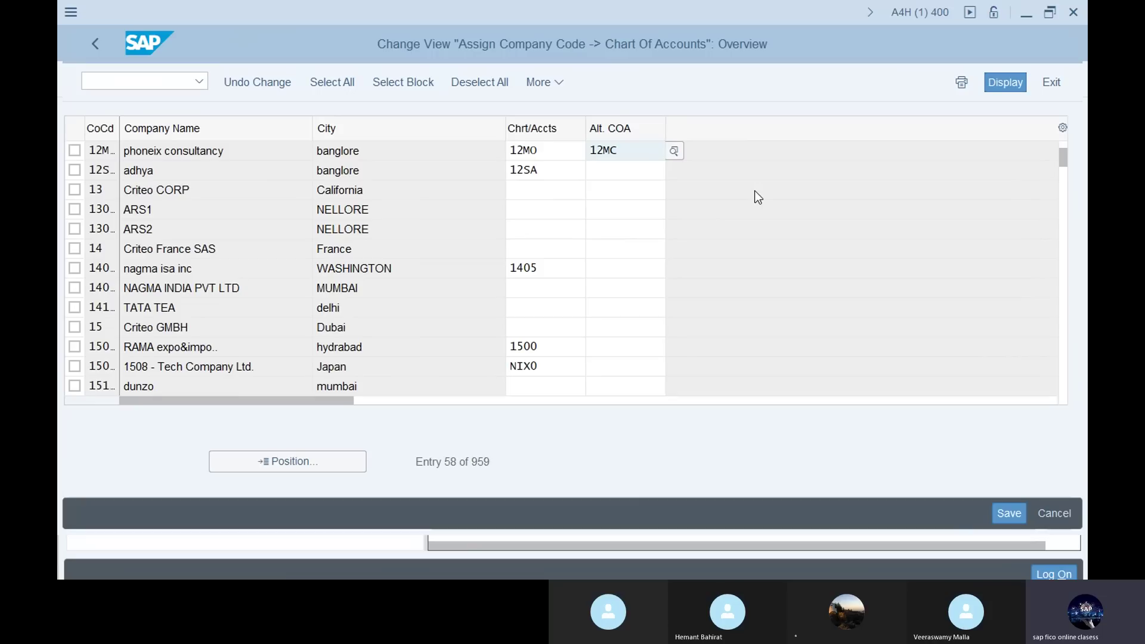
{"action": "double_click", "coordinate": [637, 151]}
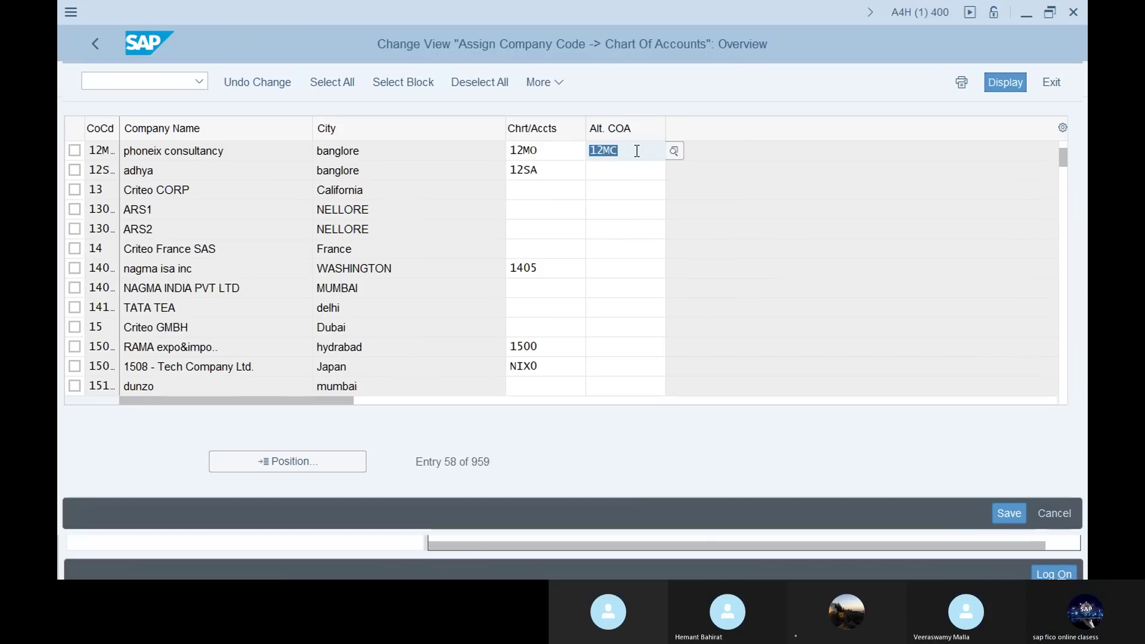
Save the assignment under a new customizing request described as "ass cocd to coa".
{"action": "left_click", "coordinate": [1011, 507]}
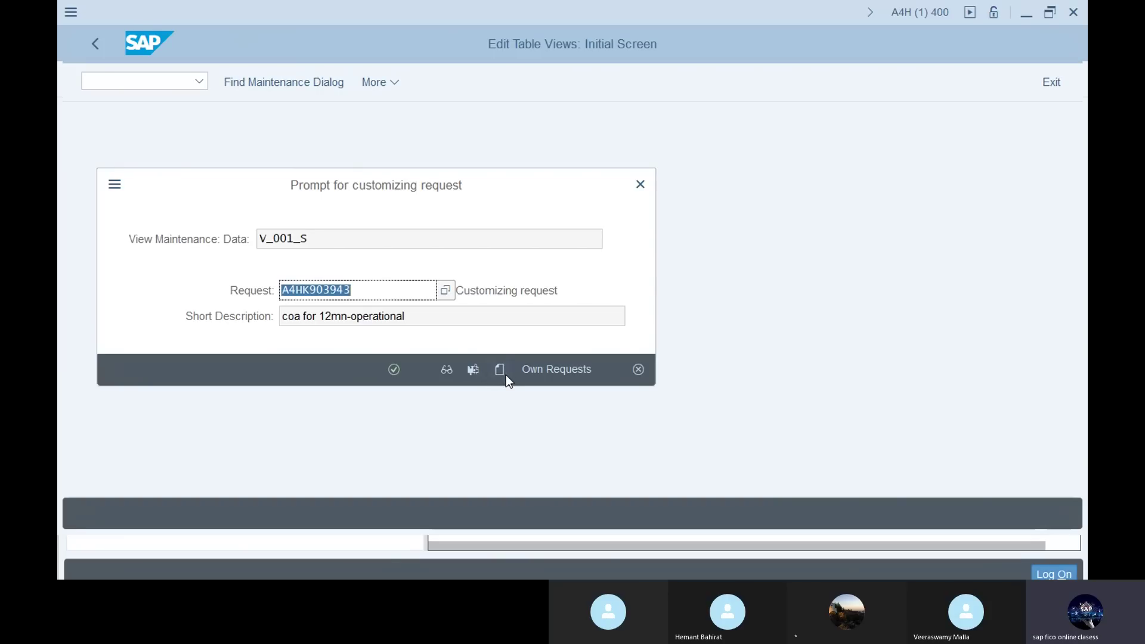
{"action": "left_click", "coordinate": [500, 370]}
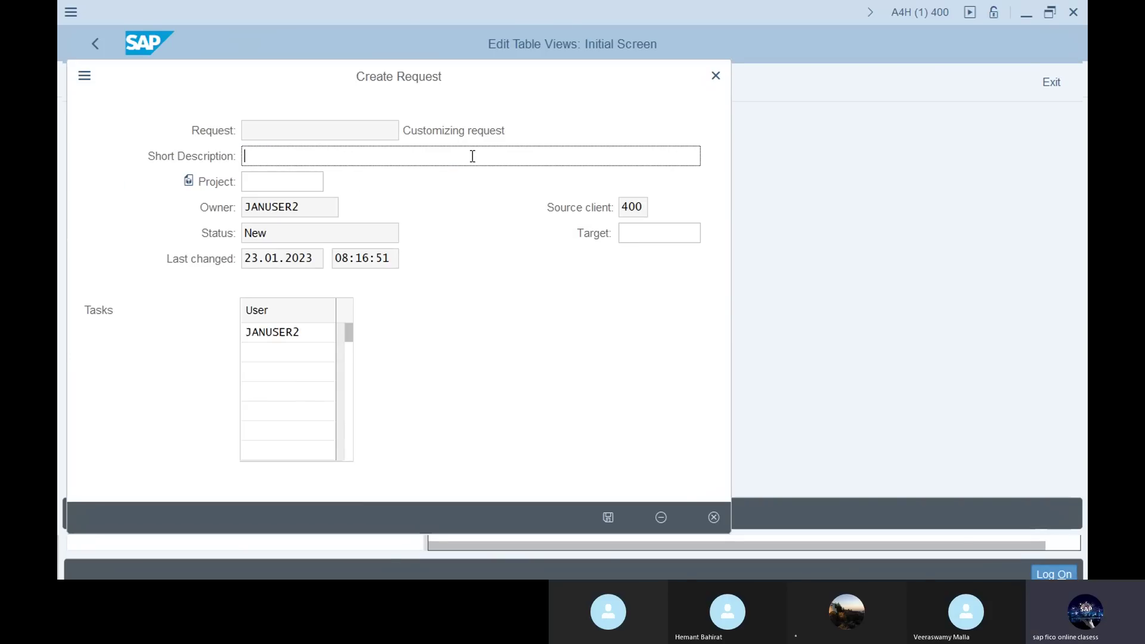
{"action": "type", "text": "ass cocd to coa"}
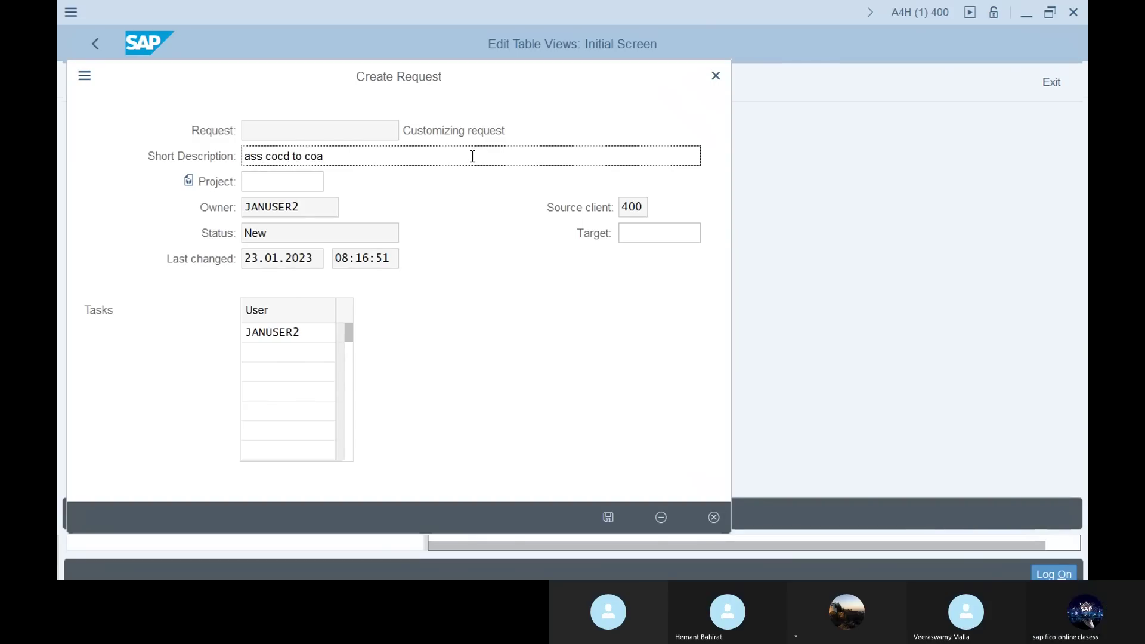
{"action": "key", "text": "Return"}
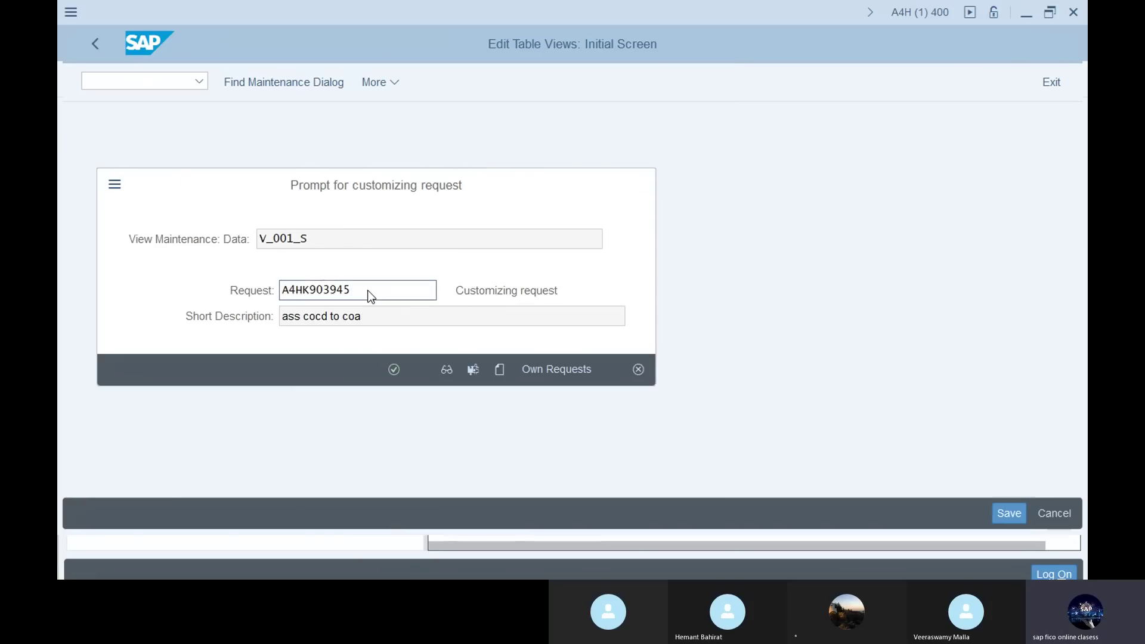
{"action": "key", "text": "Return"}
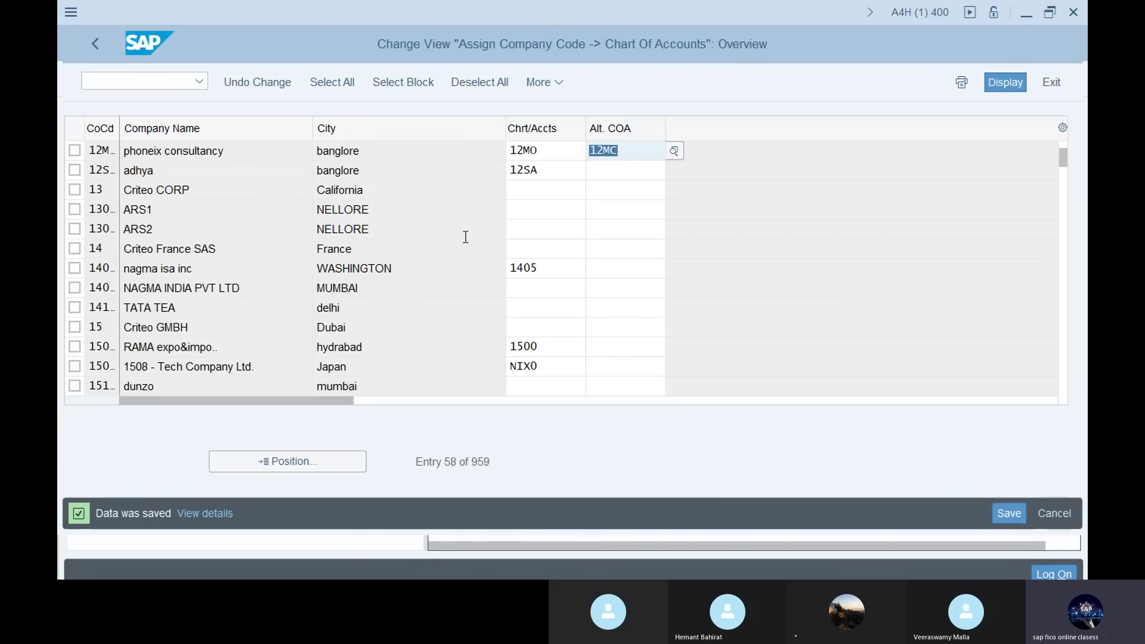
Position the assignment list on company code 12mn to check its saved charts of accounts.
{"action": "left_click", "coordinate": [306, 461]}
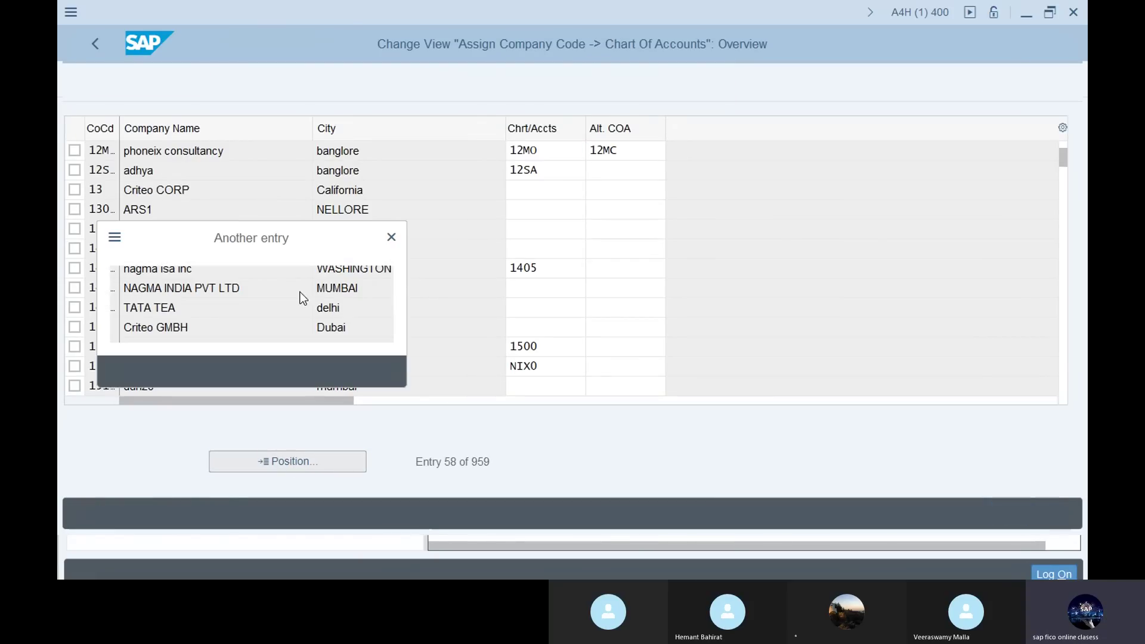
{"action": "type", "text": "12"}
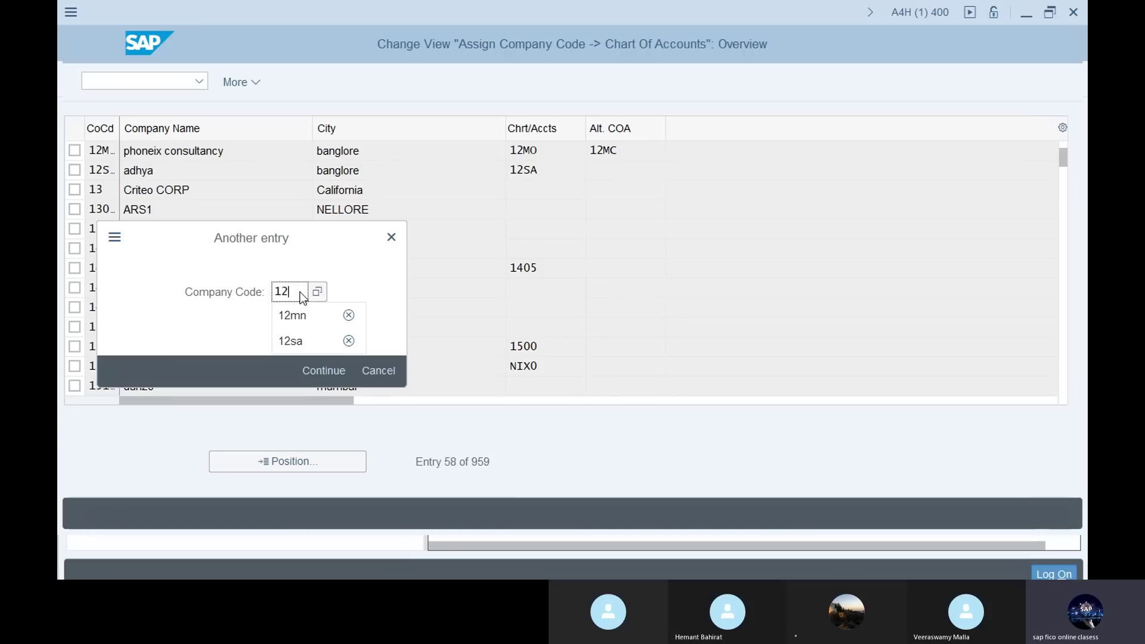
{"action": "type", "text": "mn"}
{"action": "key", "text": "Return"}
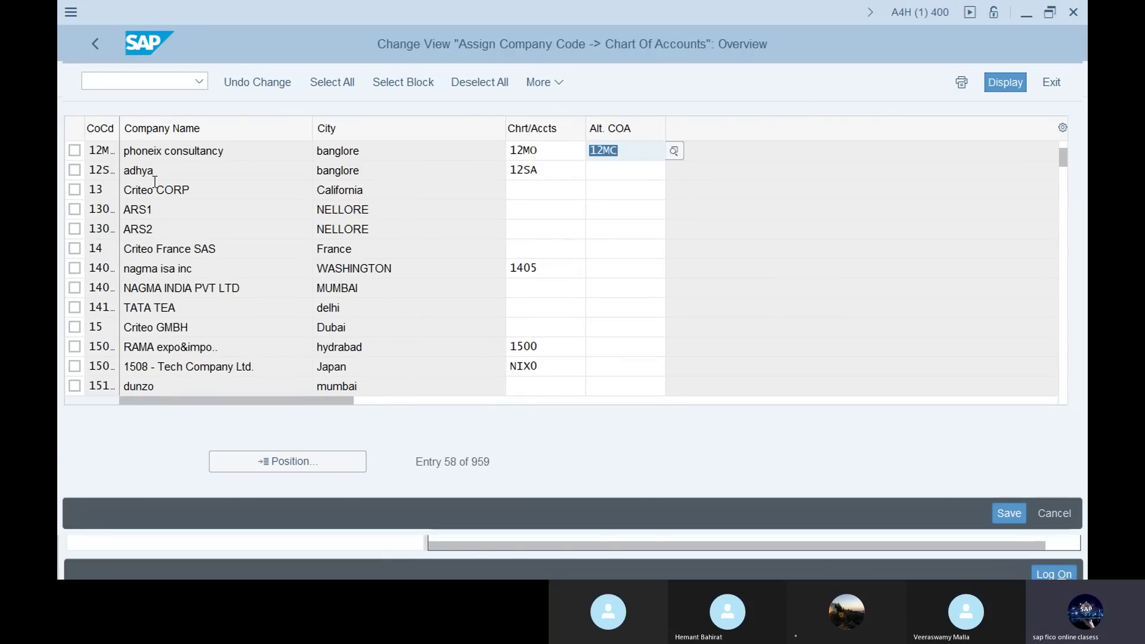
Switch to transaction FS00 for central editing of G/L accounts.
{"action": "left_click", "coordinate": [446, 101]}
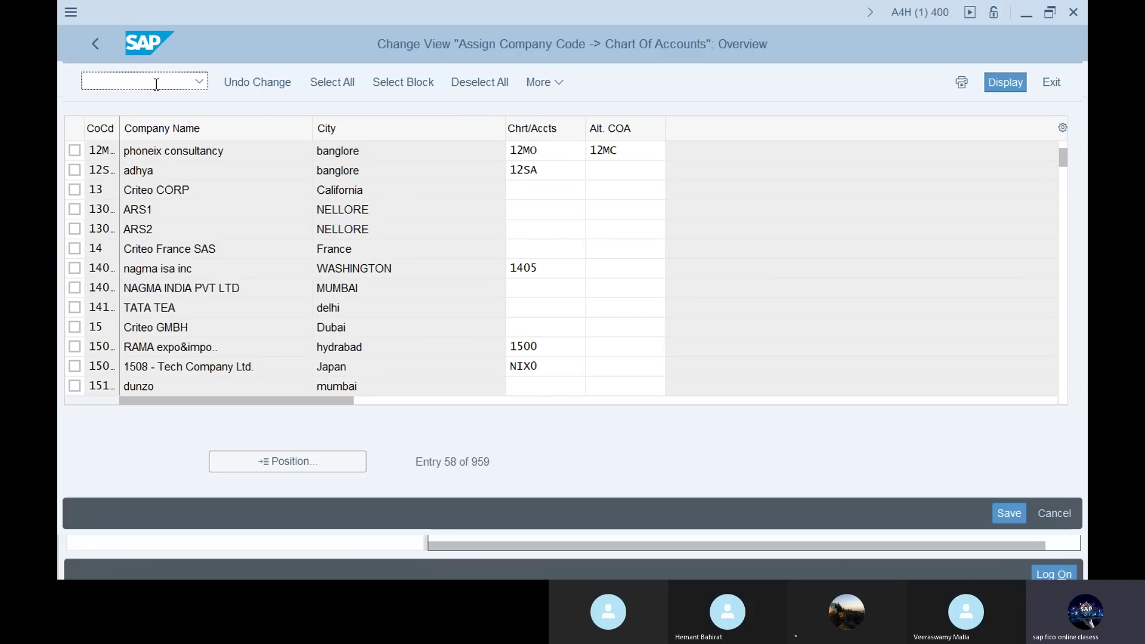
{"action": "type", "text": "fs00"}
{"action": "key", "text": "BackSpace"}
{"action": "key", "text": "BackSpace"}
{"action": "key", "text": "BackSpace"}
{"action": "key", "text": "BackSpace"}
{"action": "type", "text": "/nf"}
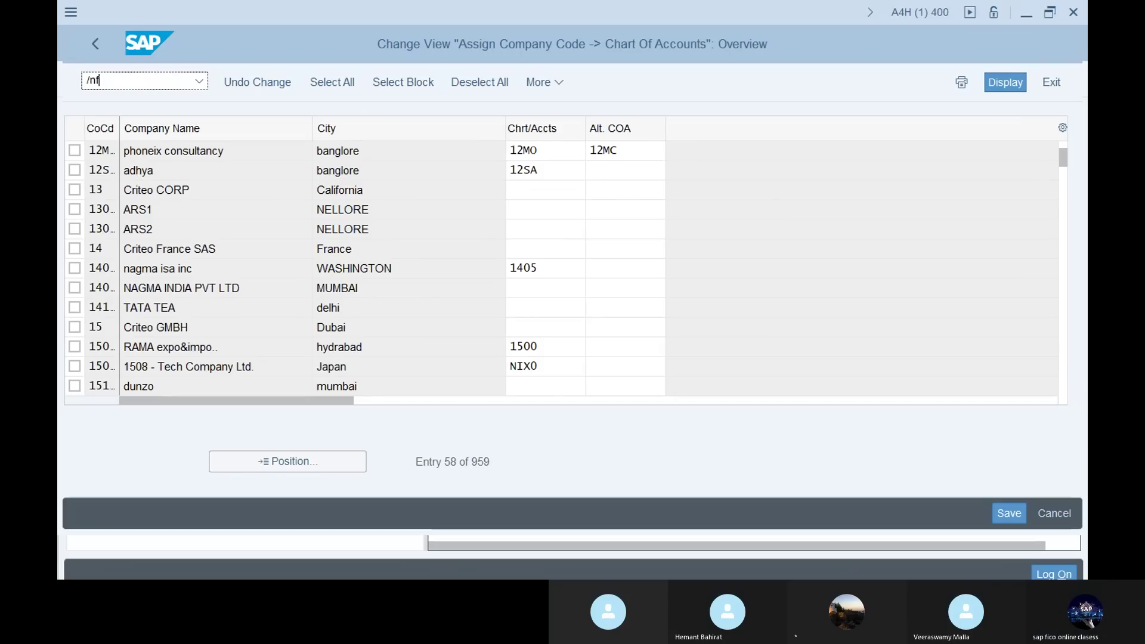
{"action": "type", "text": "s00"}
{"action": "key", "text": "Return"}
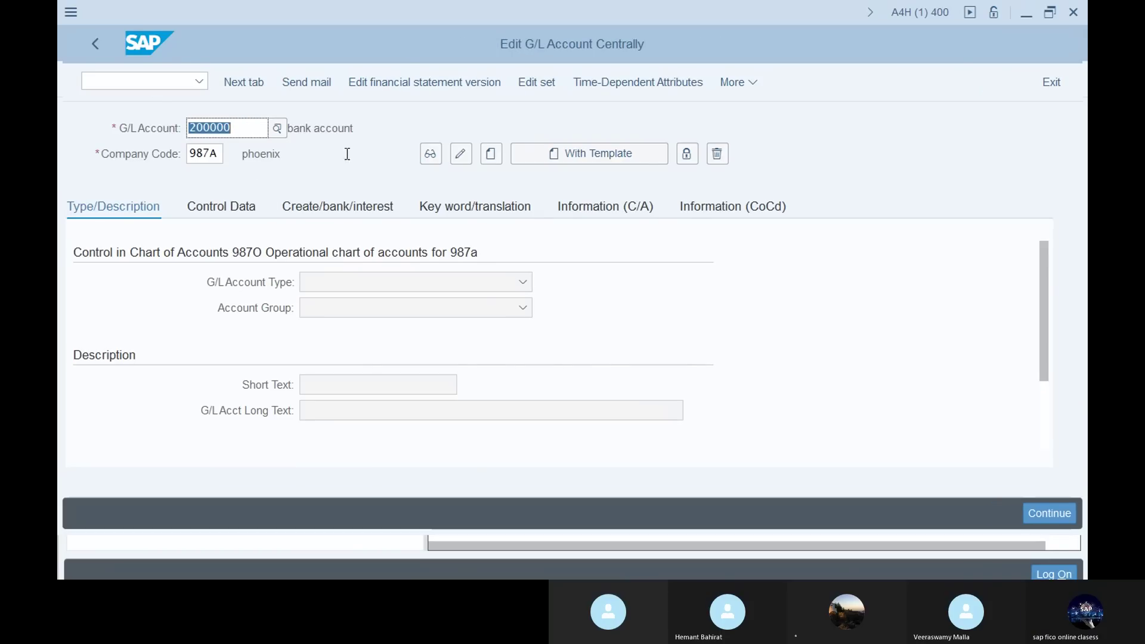
Open the bank account of company code 987A in change mode and review its control data down to the joint venture section.
{"action": "left_click", "coordinate": [460, 153]}
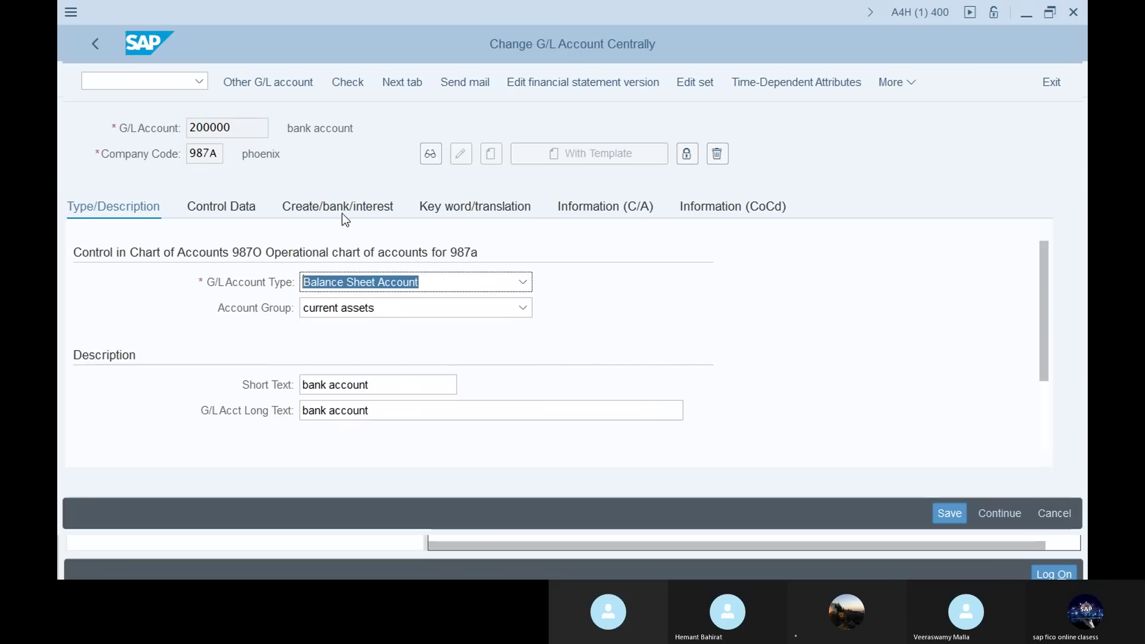
{"action": "left_click", "coordinate": [213, 201]}
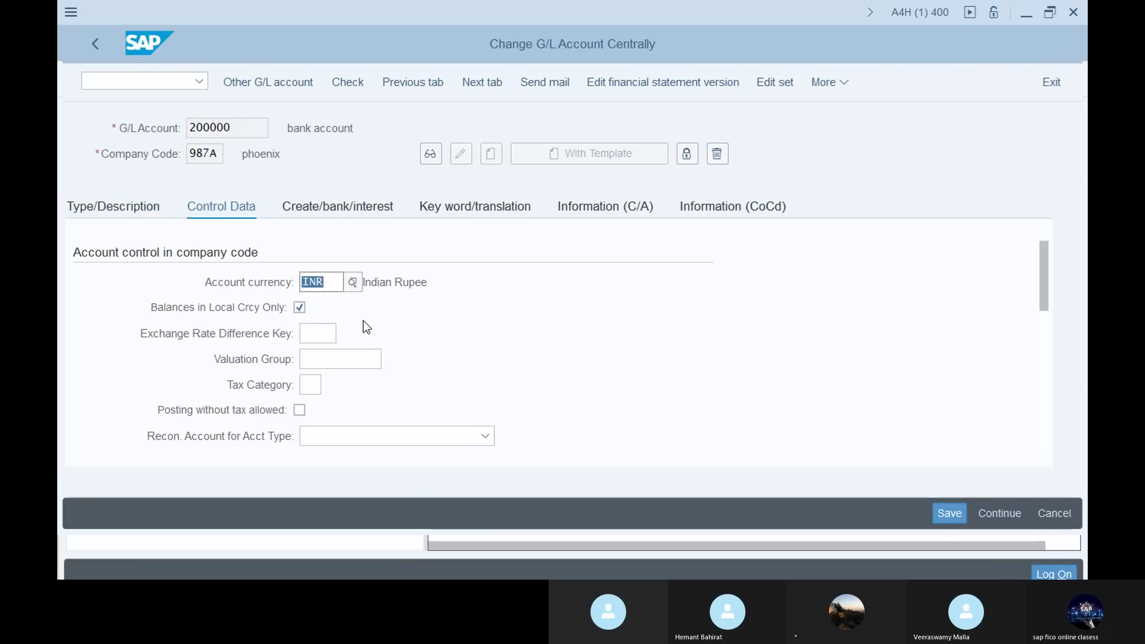
{"action": "scroll", "coordinate": [365, 327], "scroll_direction": "down", "scroll_amount": 5}
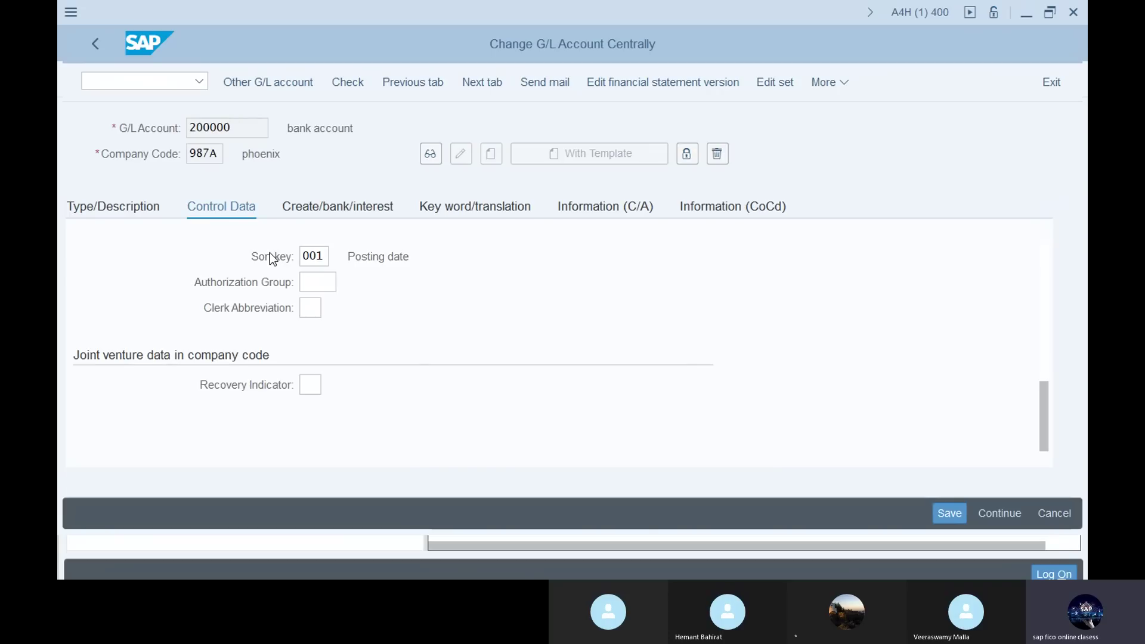
Switch to transaction OBD4 for maintaining G/L account groups.
{"action": "left_click", "coordinate": [141, 82]}
{"action": "type", "text": "f"}
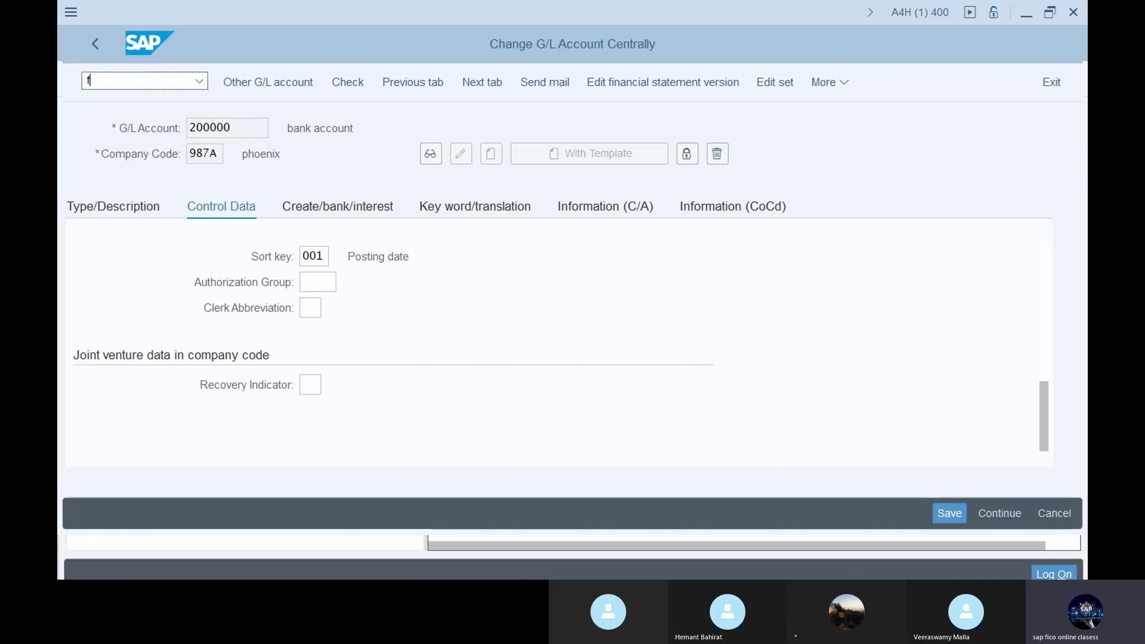
{"action": "key", "text": "BackSpace"}
{"action": "type", "text": "/no"}
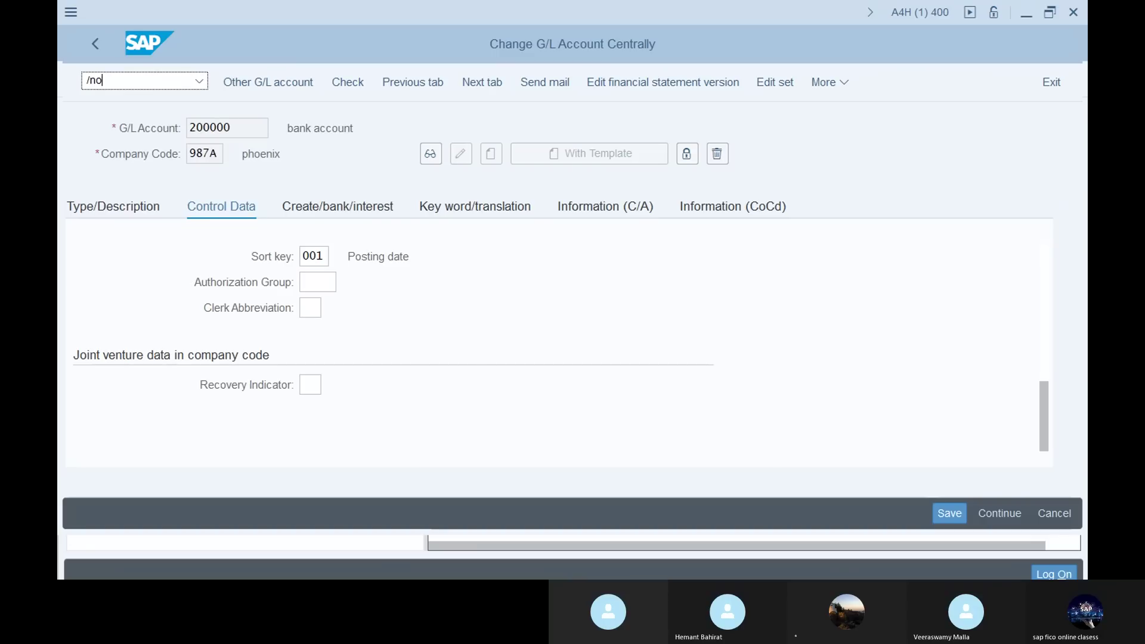
{"action": "type", "text": "bd4"}
{"action": "key", "text": "Return"}
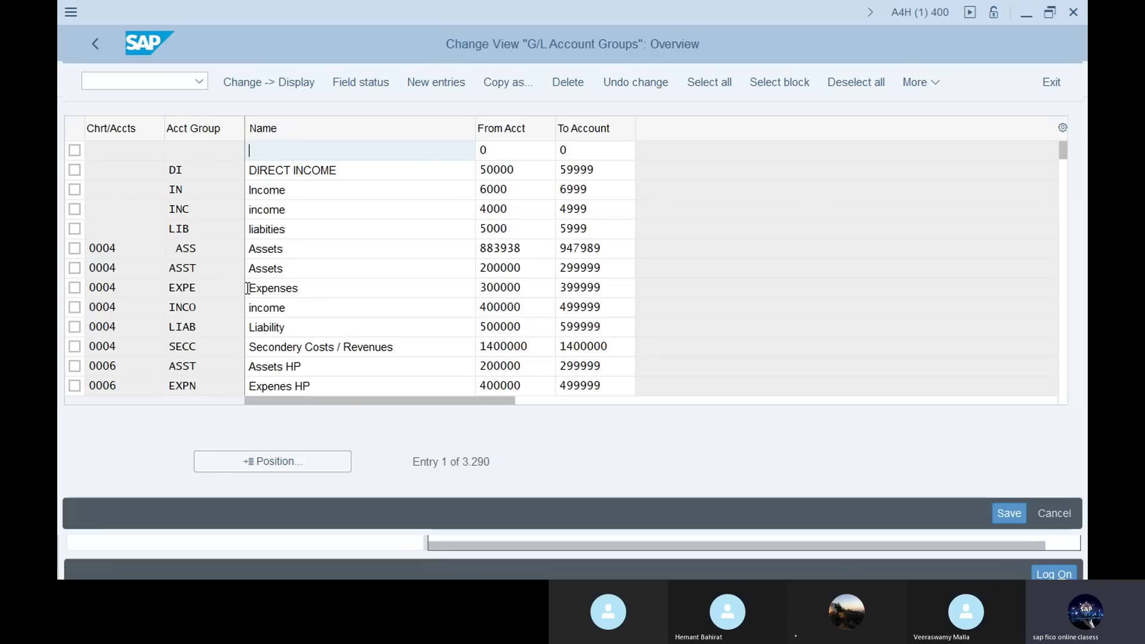
Highlight the name, from-account and to-account of the Expenses account group in chart 0004.
{"action": "left_click_drag", "start_coordinate": [247, 288], "coordinate": [361, 288]}
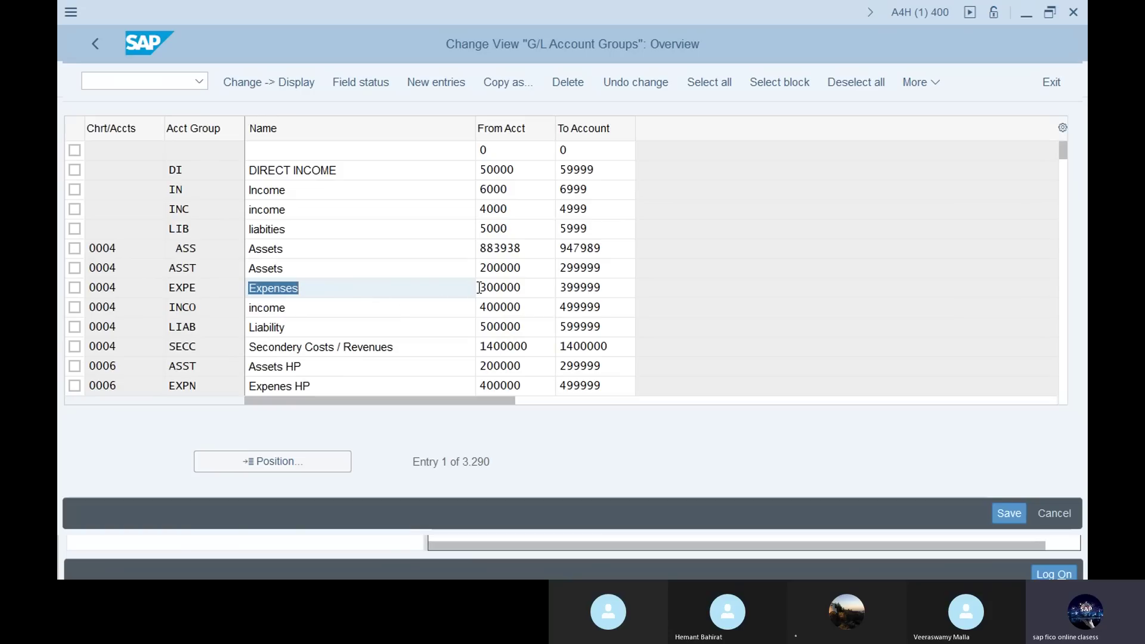
{"action": "left_click_drag", "start_coordinate": [479, 288], "coordinate": [523, 288]}
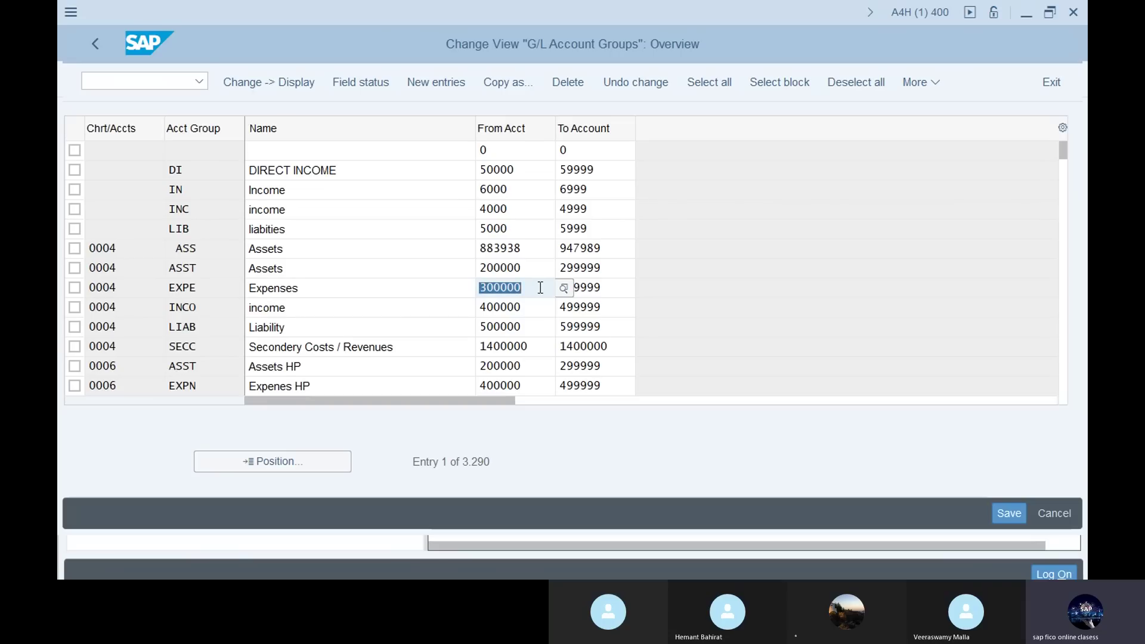
{"action": "left_click_drag", "start_coordinate": [602, 286], "coordinate": [558, 292]}
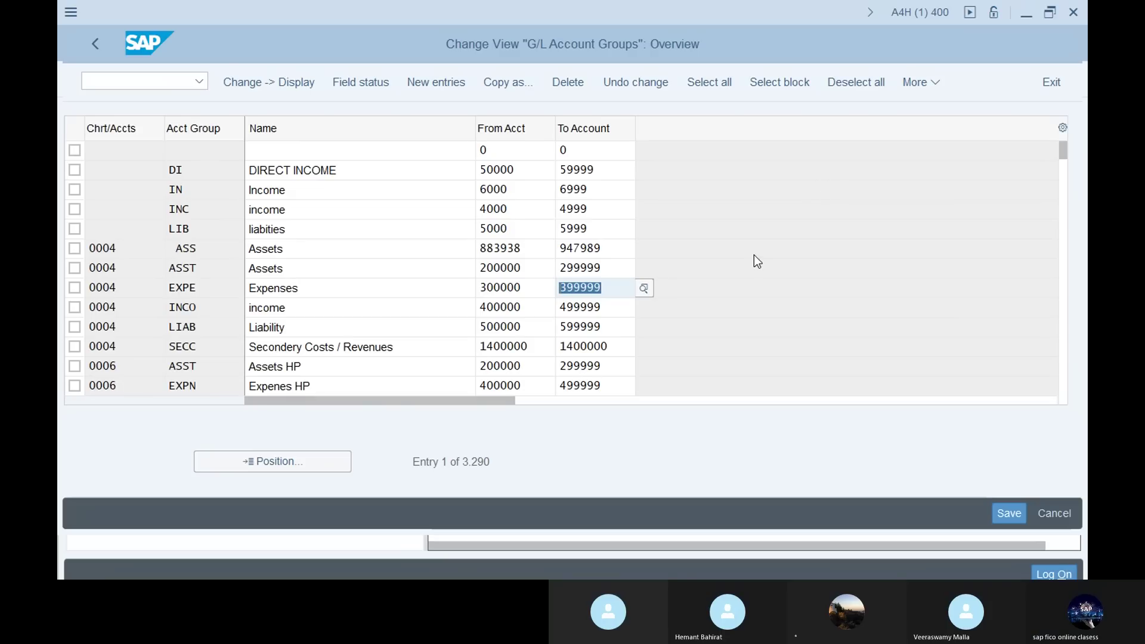
Switch to the fi - gl presentation in PowerPoint and show the Account Group slide.
{"action": "left_click", "coordinate": [1028, 20]}
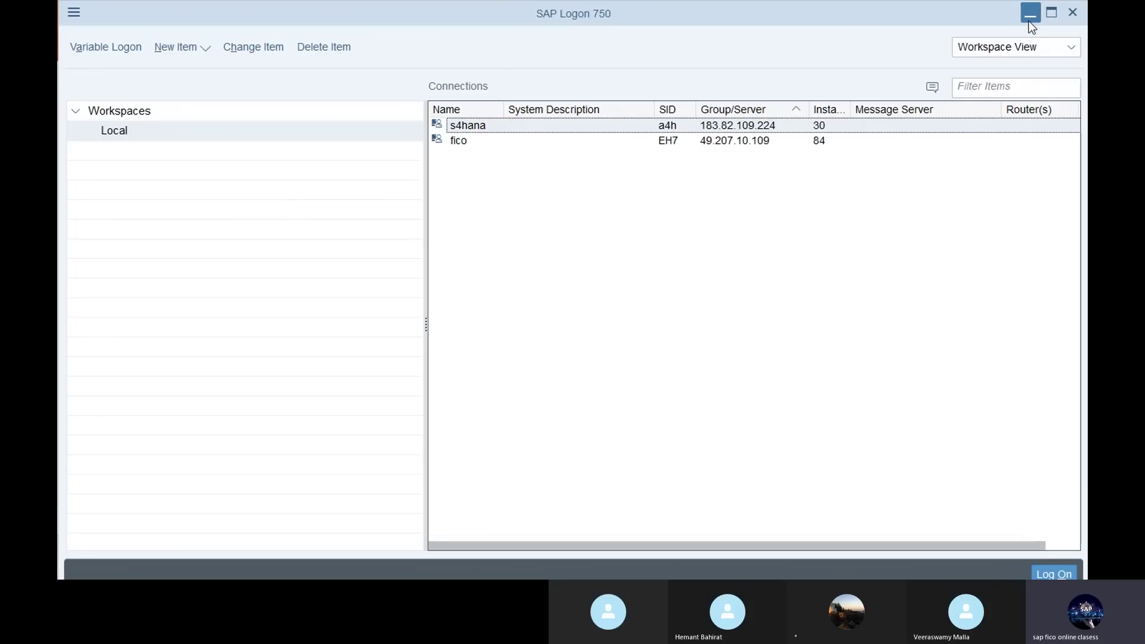
{"action": "left_click", "coordinate": [1032, 24]}
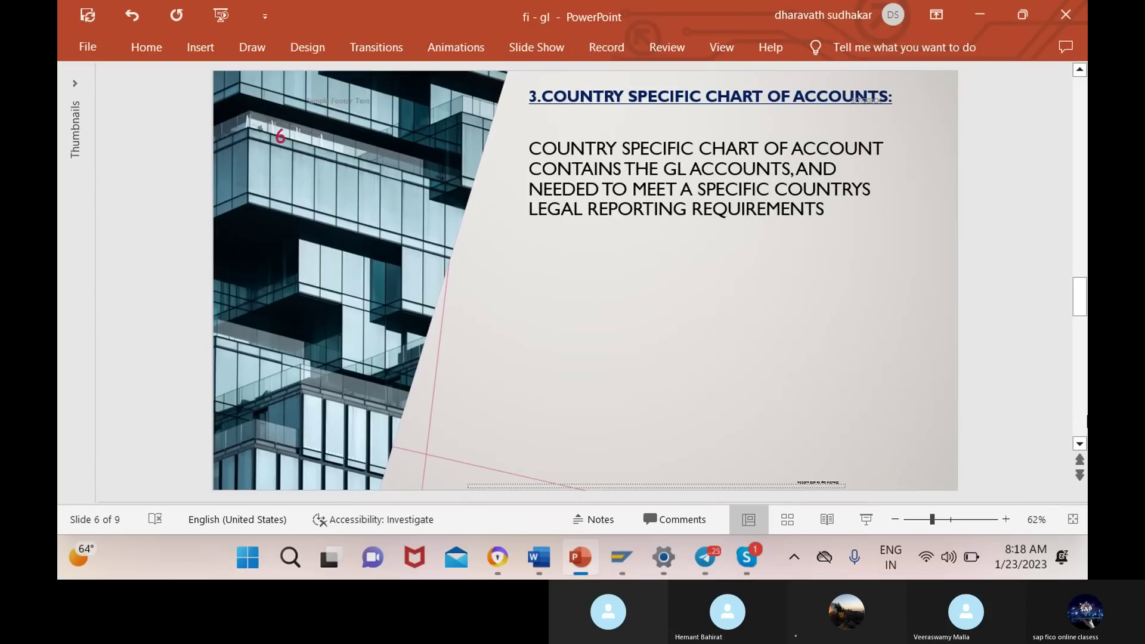
{"action": "left_click", "coordinate": [1080, 475]}
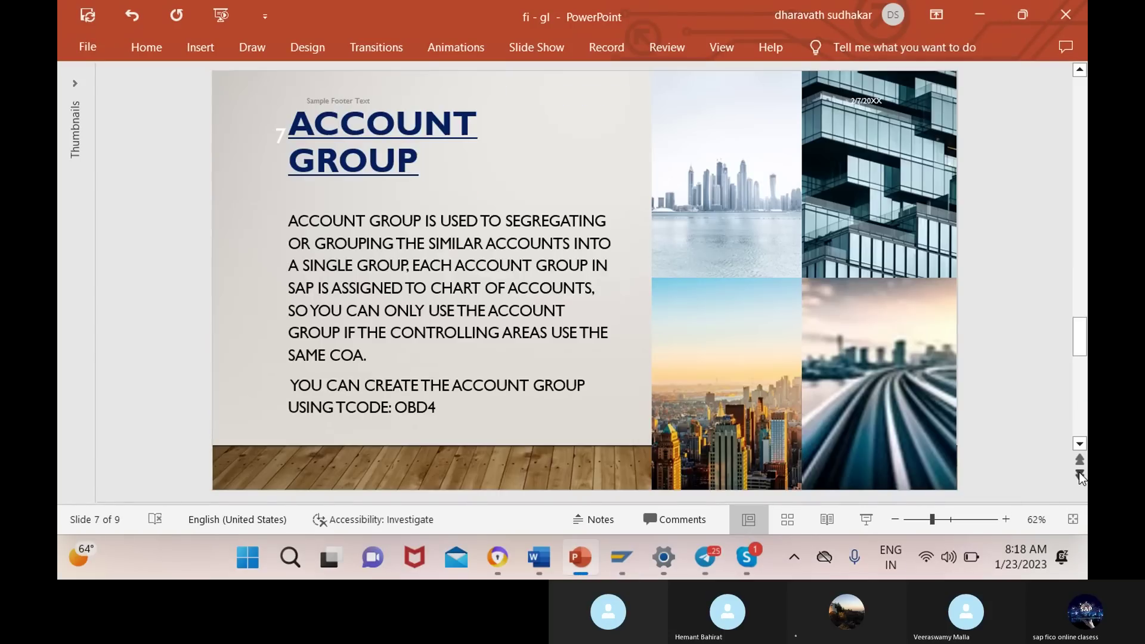
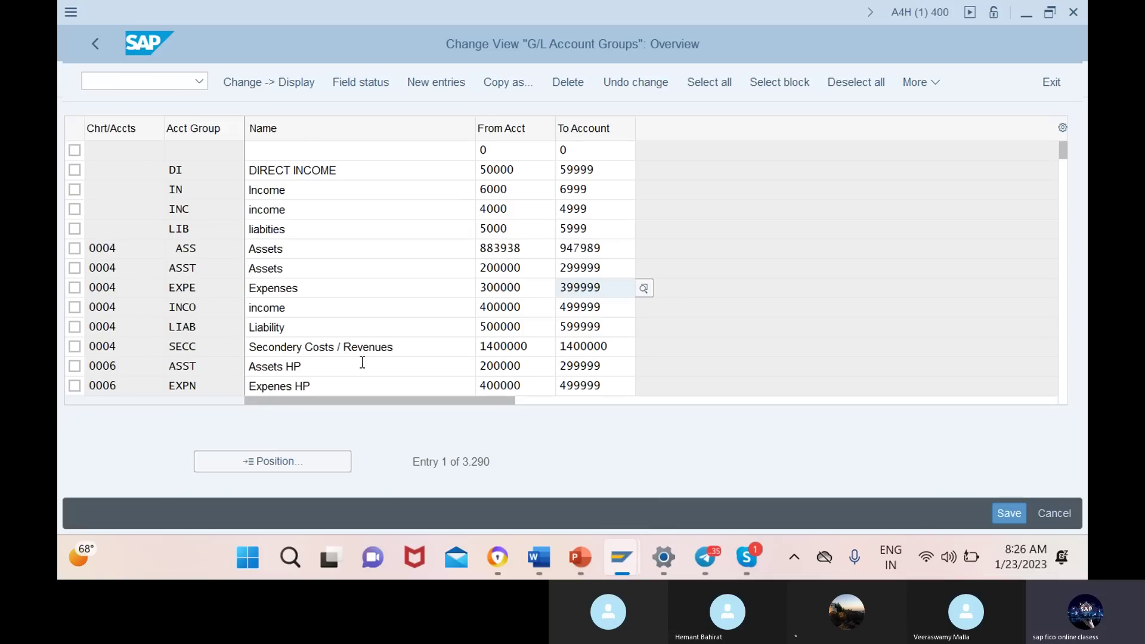
Return to transaction FS00, open the bank account of company code 987A in change mode, and examine its company name and G/L account type.
{"action": "left_click", "coordinate": [136, 79]}
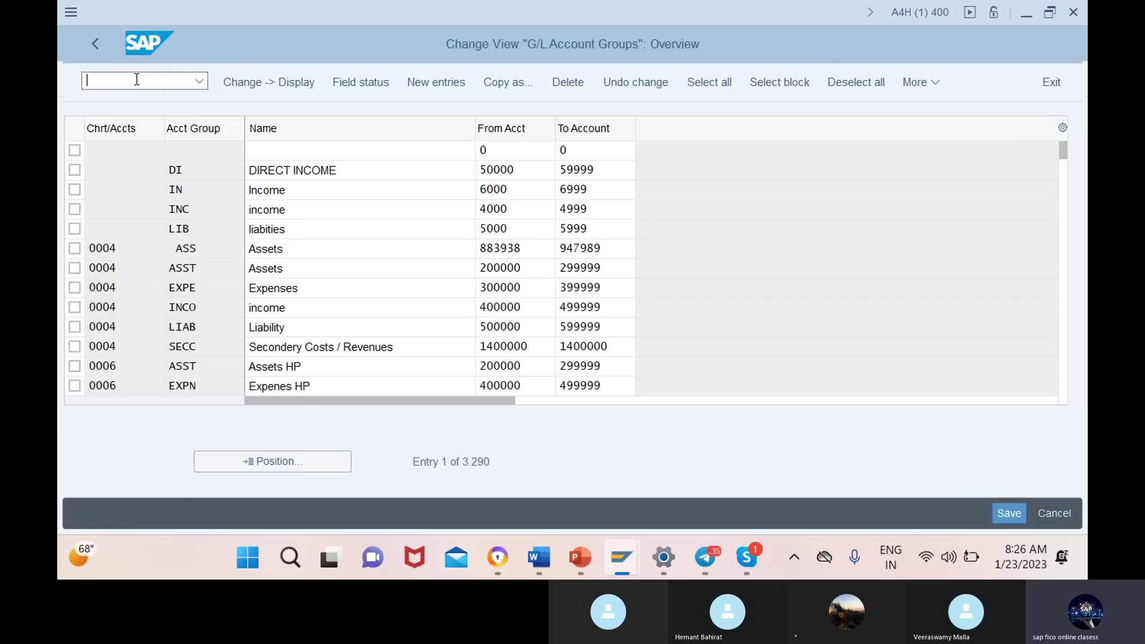
{"action": "type", "text": "/nfs00"}
{"action": "key", "text": "Return"}
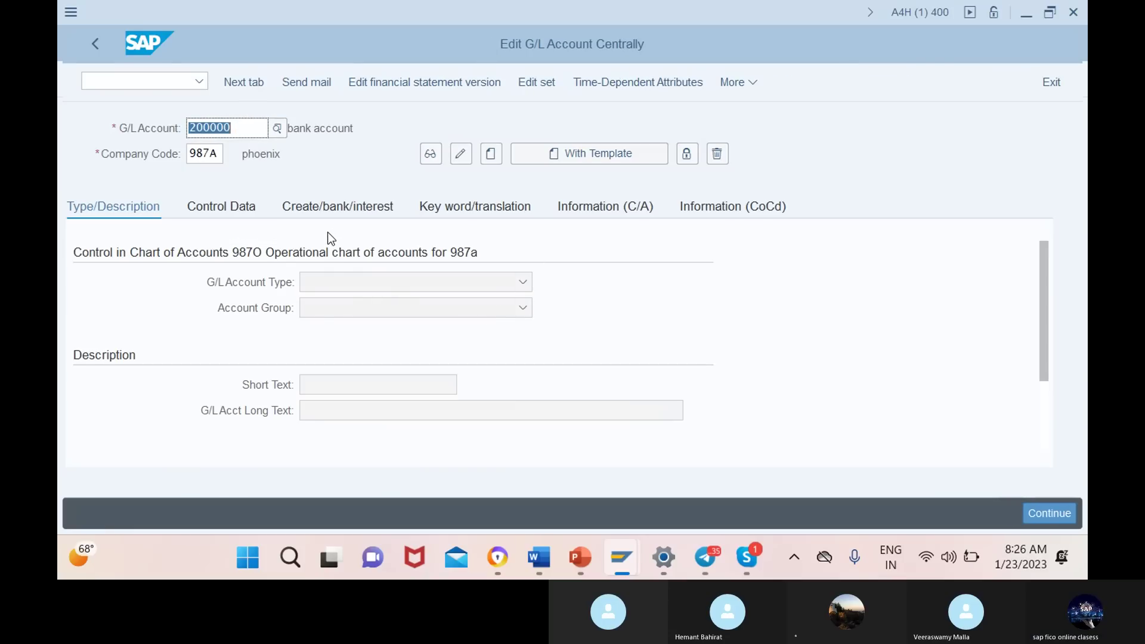
{"action": "left_click", "coordinate": [460, 154]}
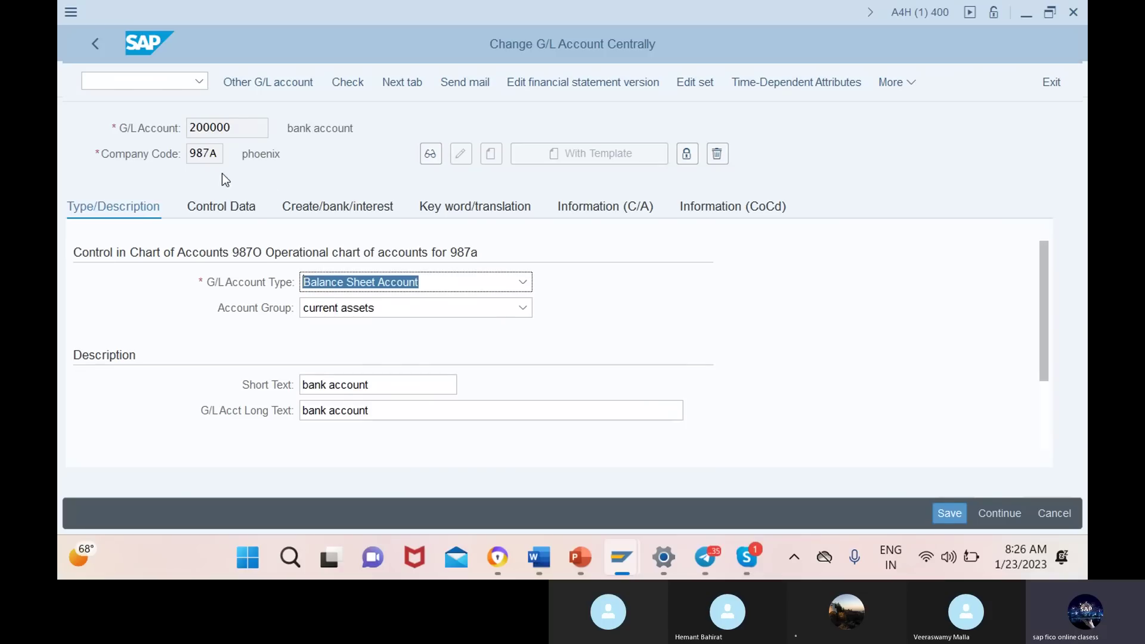
{"action": "left_click", "coordinate": [278, 154]}
{"action": "left_click_drag", "start_coordinate": [289, 153], "coordinate": [257, 158]}
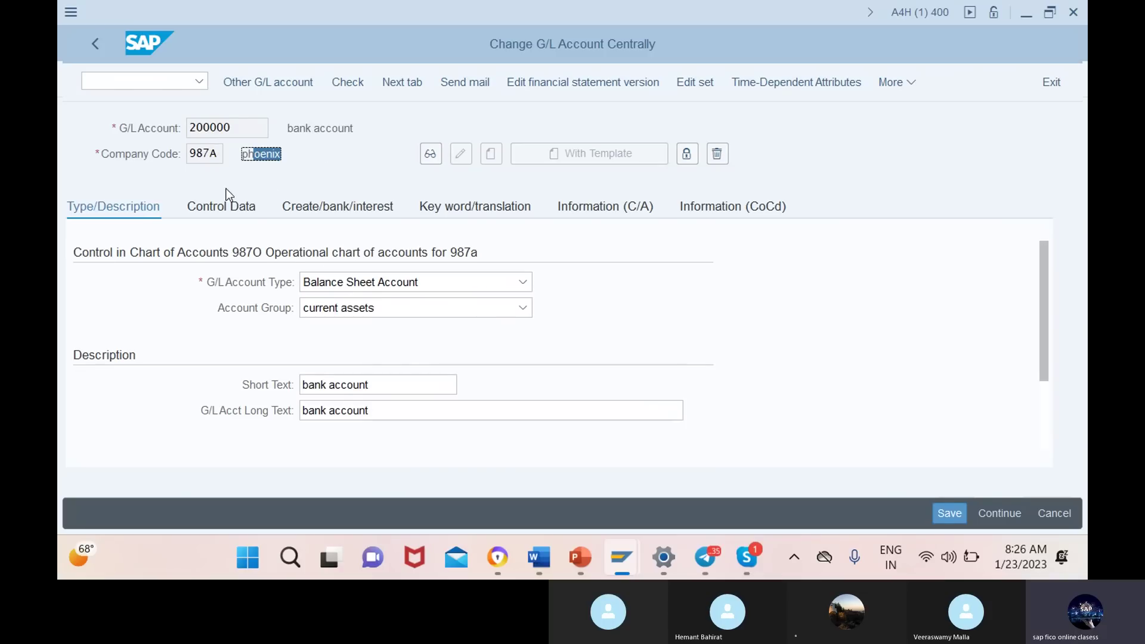
{"action": "left_click", "coordinate": [417, 285]}
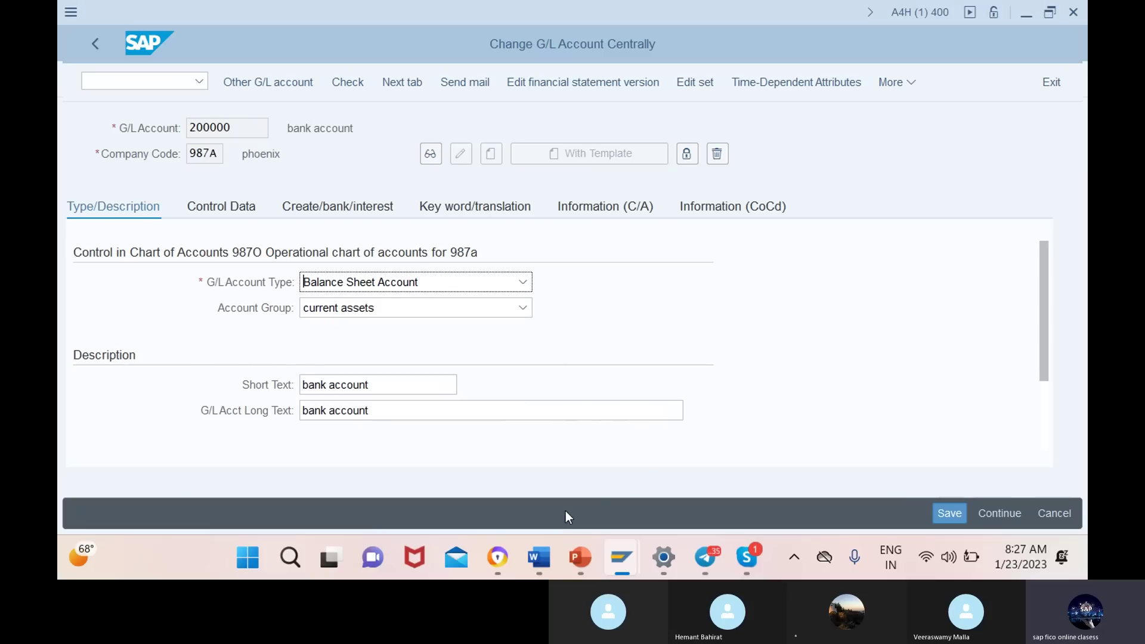
Switch to the Telugu village office form document in Word and delete all of its text.
{"action": "mouse_move", "coordinate": [541, 562]}
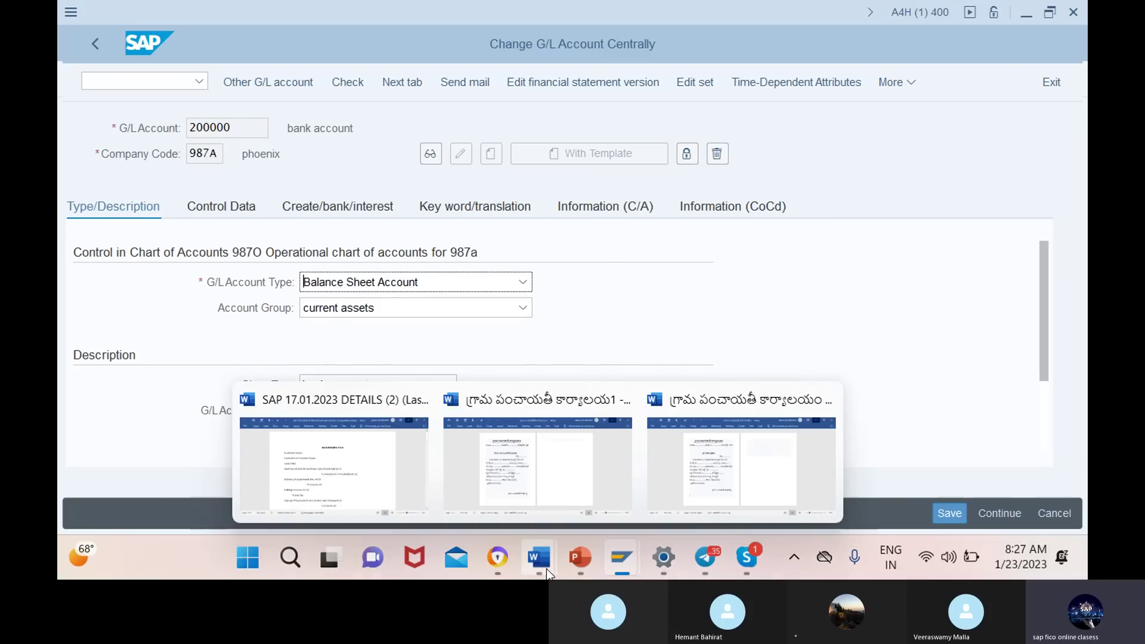
{"action": "left_click", "coordinate": [591, 464]}
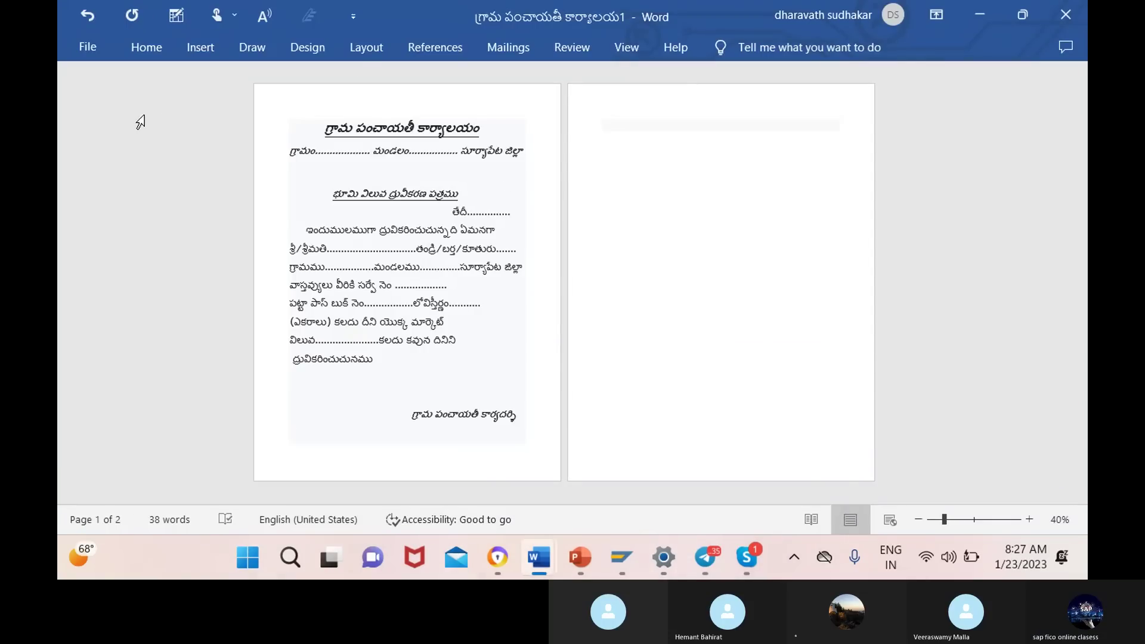
{"action": "left_click", "coordinate": [681, 227]}
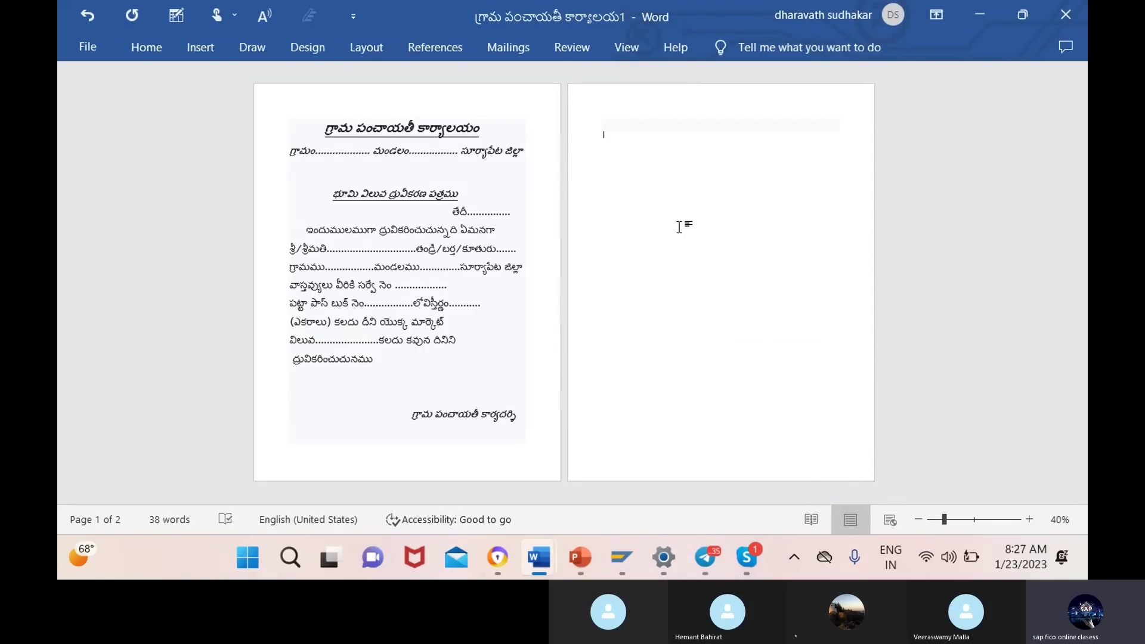
{"action": "left_click", "coordinate": [520, 416]}
{"action": "key", "text": "BackSpace"}
{"action": "key", "text": "BackSpace"}
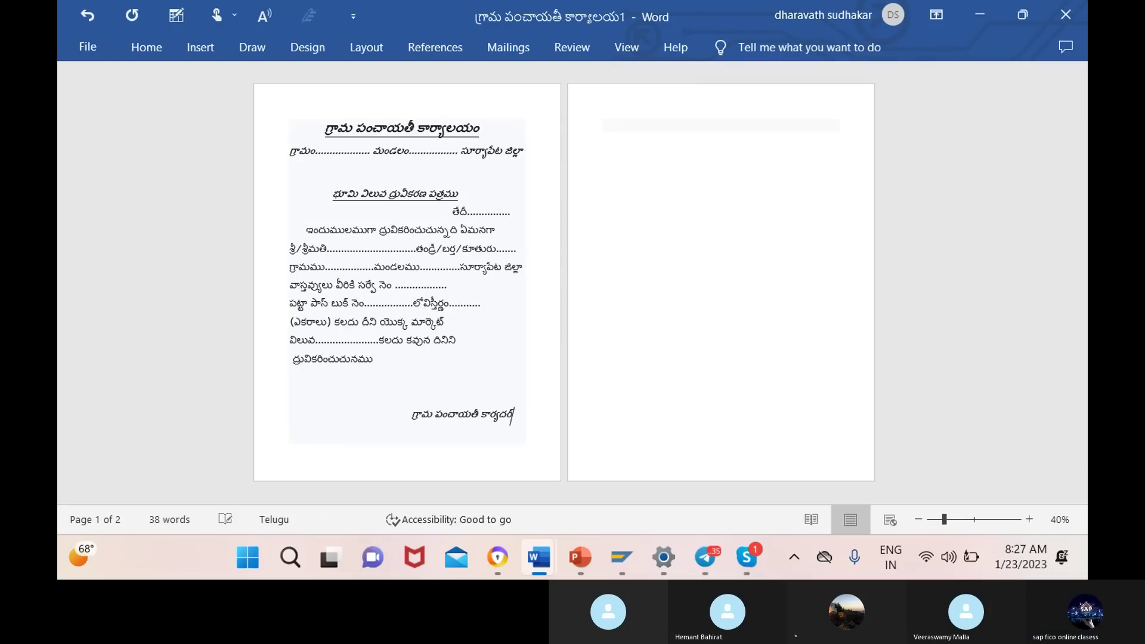
{"action": "key", "text": "BackSpace"}
{"action": "key", "text": "BackSpace"}
{"action": "key", "text": "BackSpace"}
{"action": "key", "text": "BackSpace"}
{"action": "key", "text": "BackSpace"}
{"action": "key", "text": "BackSpace"}
{"action": "key", "text": "BackSpace"}
{"action": "key", "text": "BackSpace"}
{"action": "key", "text": "BackSpace"}
{"action": "key", "text": "BackSpace"}
{"action": "key", "text": "BackSpace"}
{"action": "key", "text": "BackSpace"}
{"action": "key", "text": "BackSpace"}
{"action": "key", "text": "BackSpace"}
{"action": "key", "text": "BackSpace"}
{"action": "key", "text": "BackSpace"}
{"action": "key", "text": "BackSpace"}
{"action": "key", "text": "BackSpace"}
{"action": "key", "text": "BackSpace"}
{"action": "key", "text": "BackSpace"}
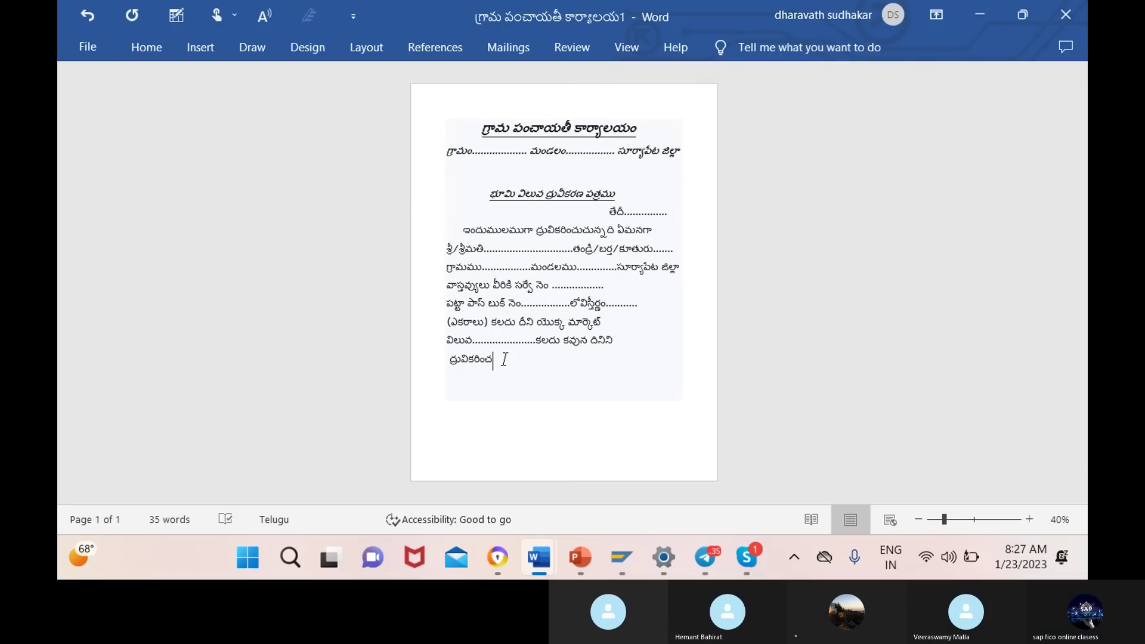
{"action": "key", "text": "ctrl+a"}
{"action": "key", "text": "BackSpace"}
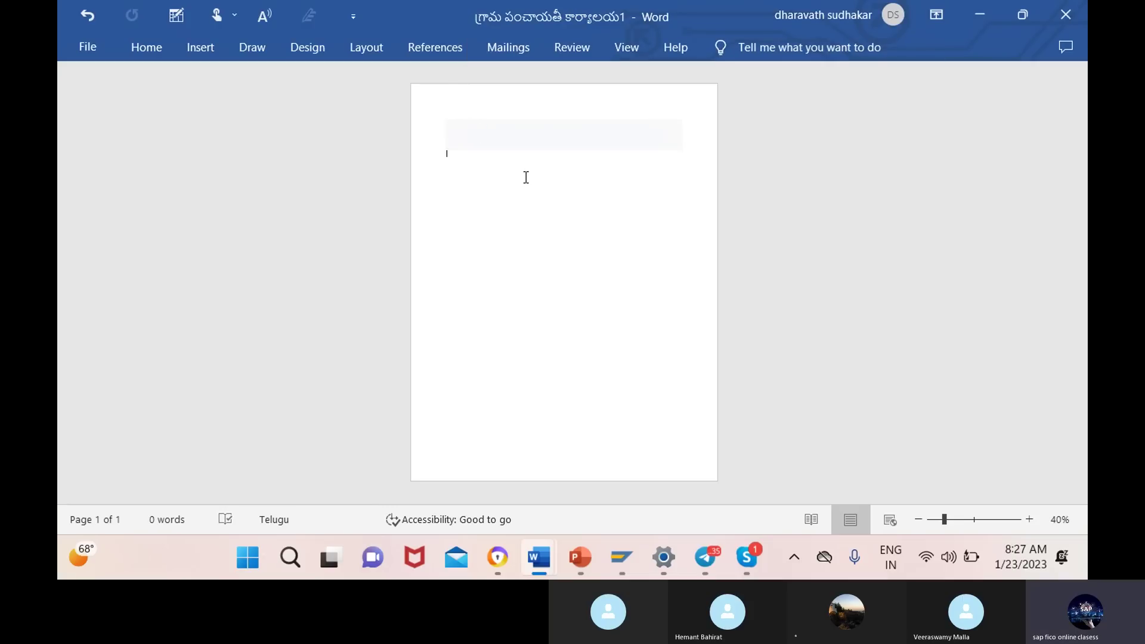
Write "oprational" on the blank page and set its font size to 48.
{"action": "left_click", "coordinate": [495, 184]}
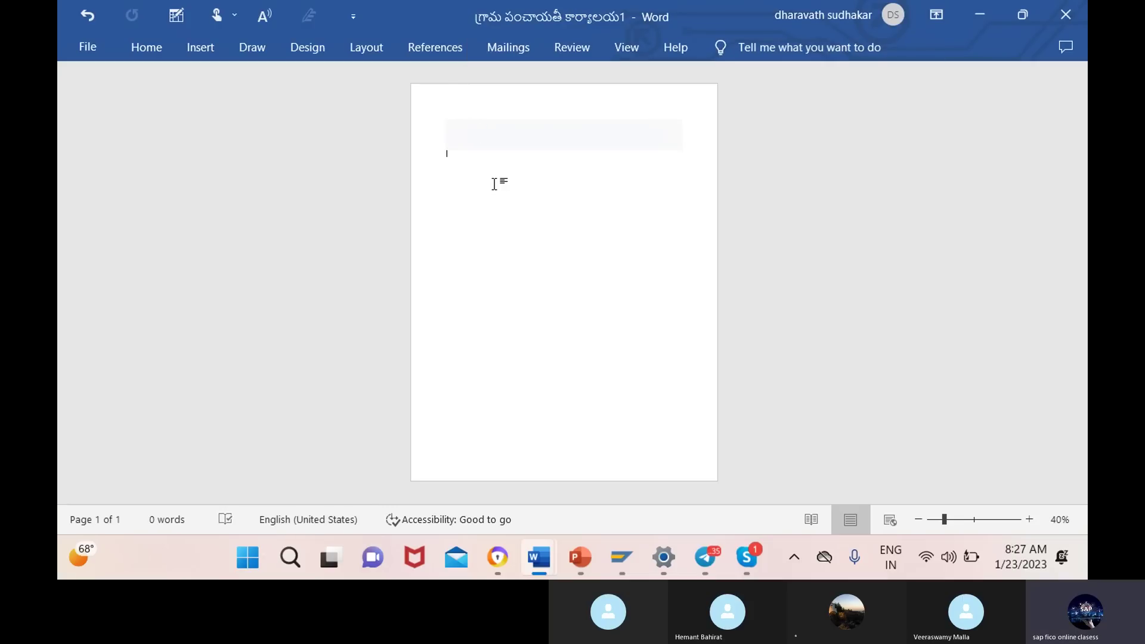
{"action": "type", "text": "oprational"}
{"action": "left_click_drag", "start_coordinate": [483, 148], "coordinate": [430, 159]}
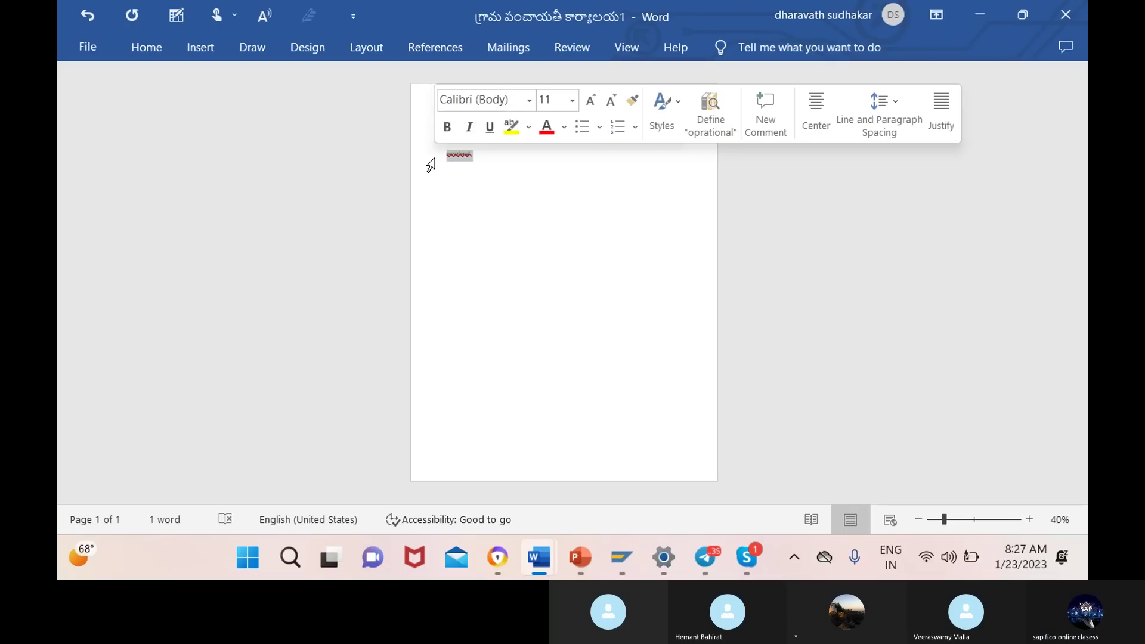
{"action": "left_click", "coordinate": [571, 102]}
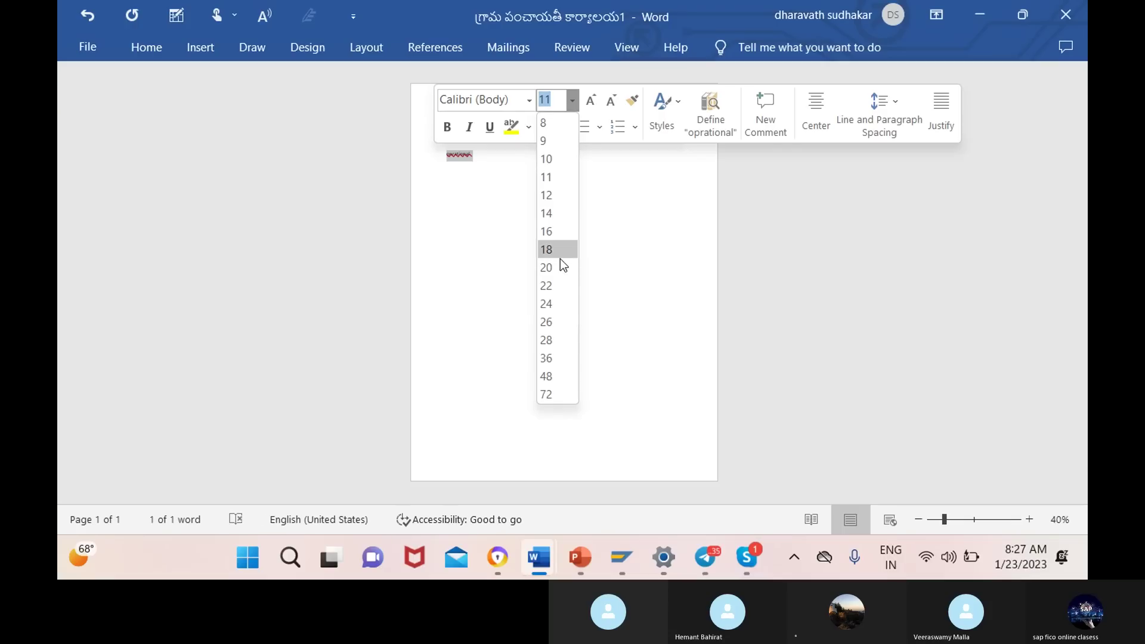
{"action": "left_click", "coordinate": [564, 375]}
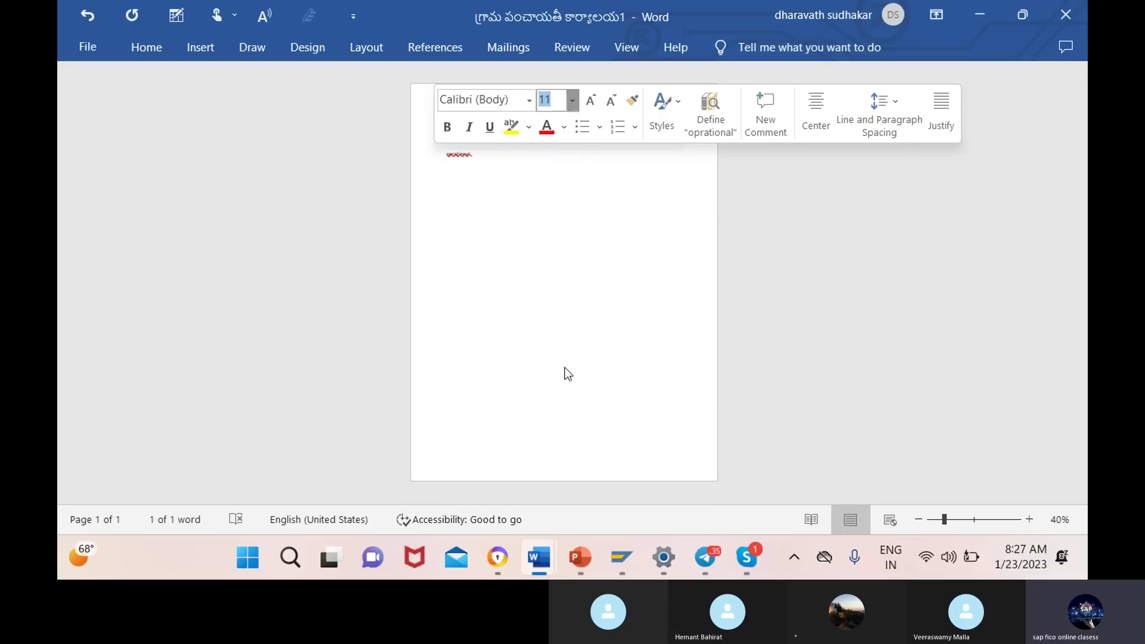
{"action": "left_click", "coordinate": [605, 227]}
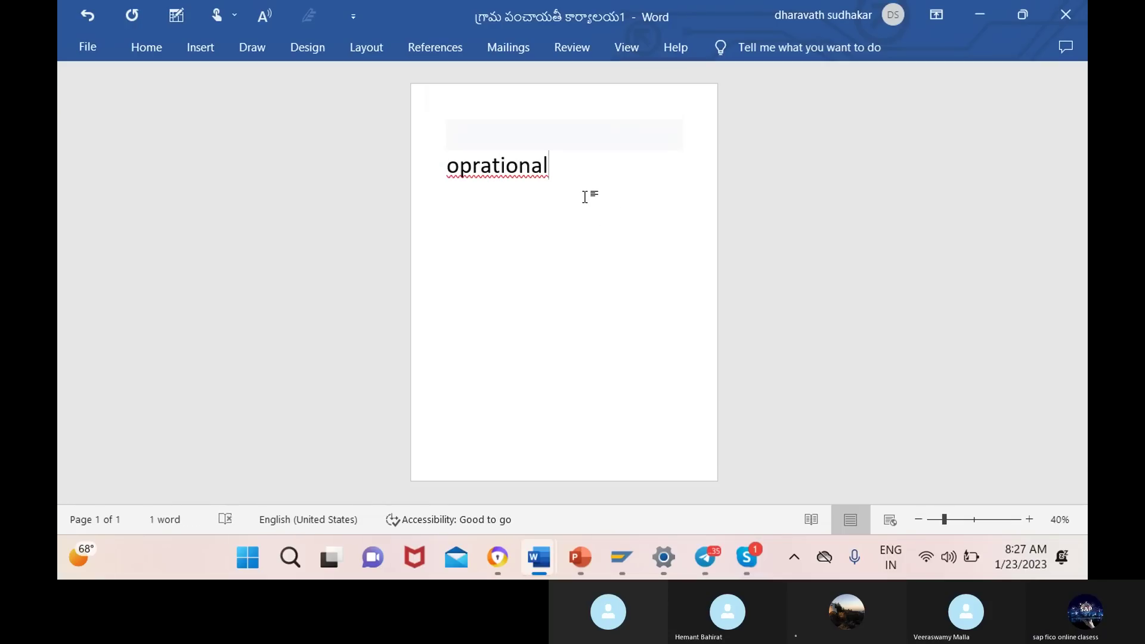
Correct the word's spelling and extend the line to read "Operational-expenses/incomes".
{"action": "key", "text": "BackSpace"}
{"action": "type", "text": "l"}
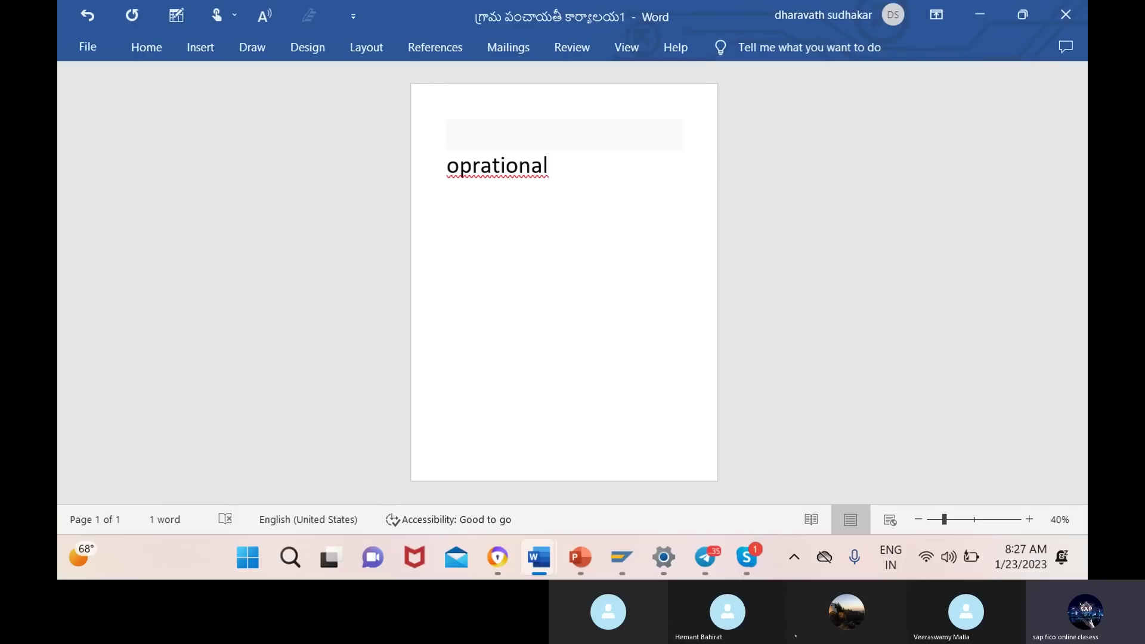
{"action": "type", "text": "-e"}
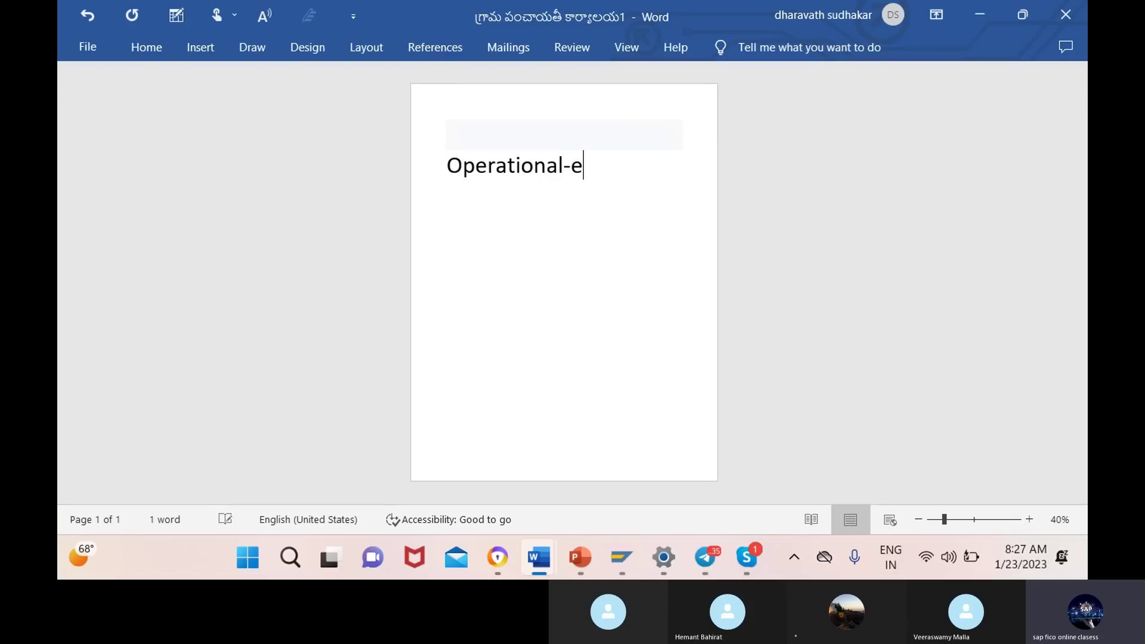
{"action": "type", "text": "xpenses"}
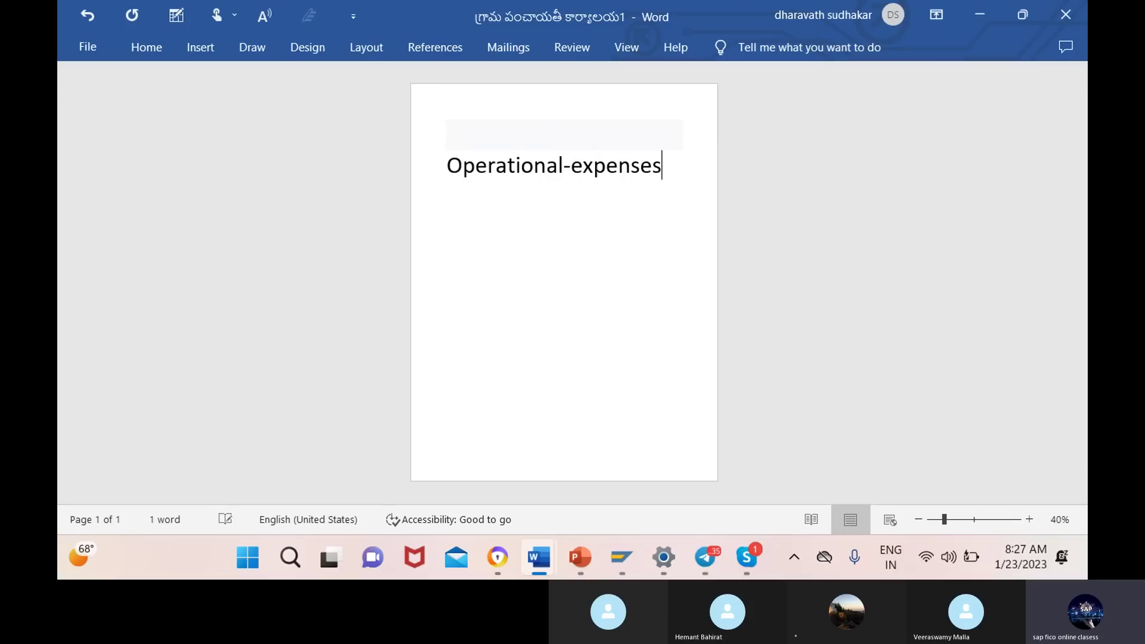
{"action": "type", "text": "/in"}
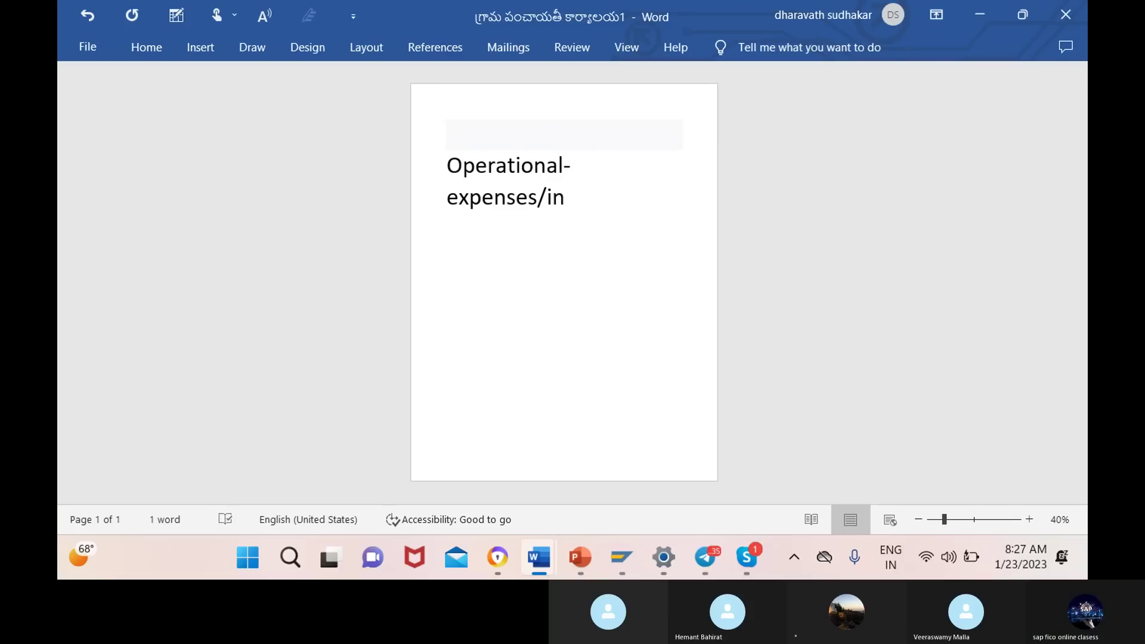
{"action": "type", "text": "comes"}
Reduce the font size of the whole "Operational-expenses/incomes" line to 28.
{"action": "left_click", "coordinate": [582, 170]}
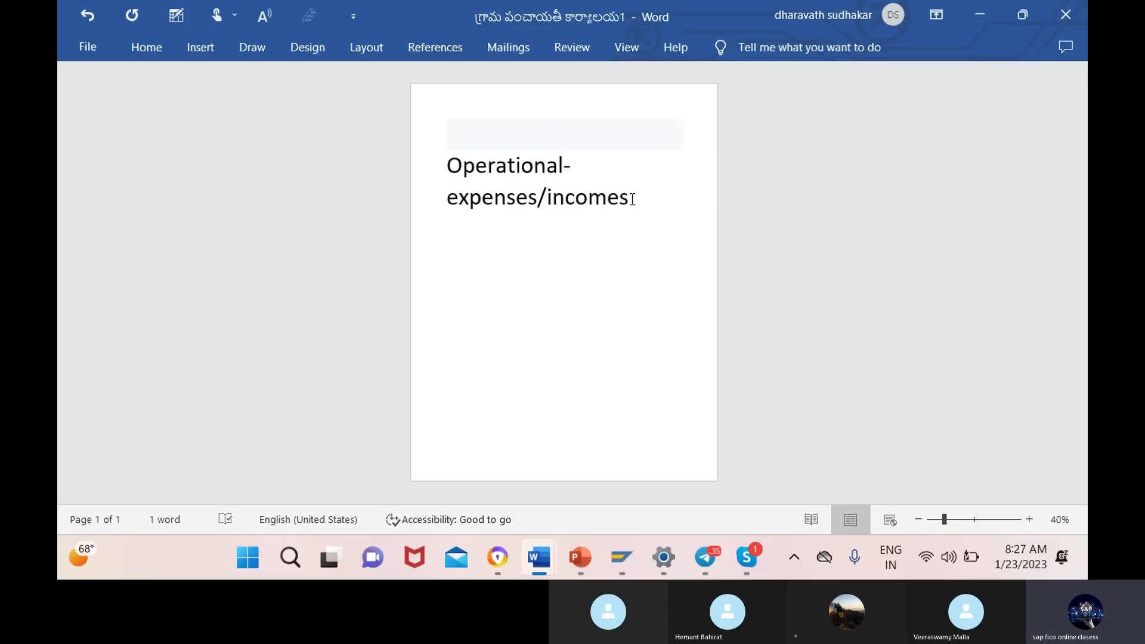
{"action": "left_click_drag", "start_coordinate": [633, 199], "coordinate": [449, 166]}
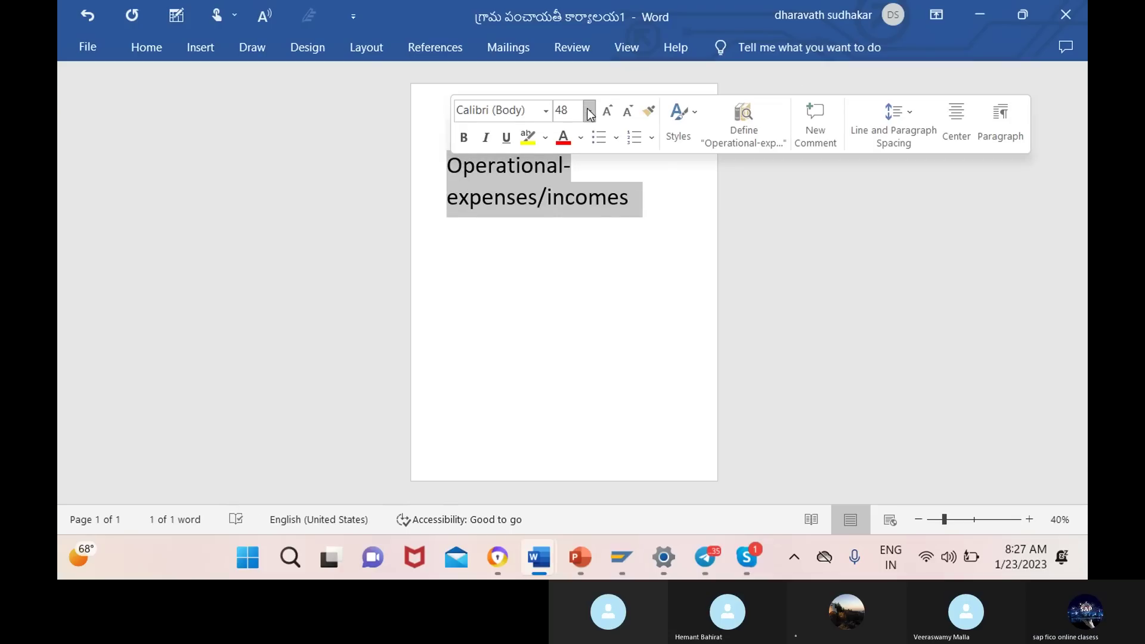
{"action": "left_click", "coordinate": [589, 113]}
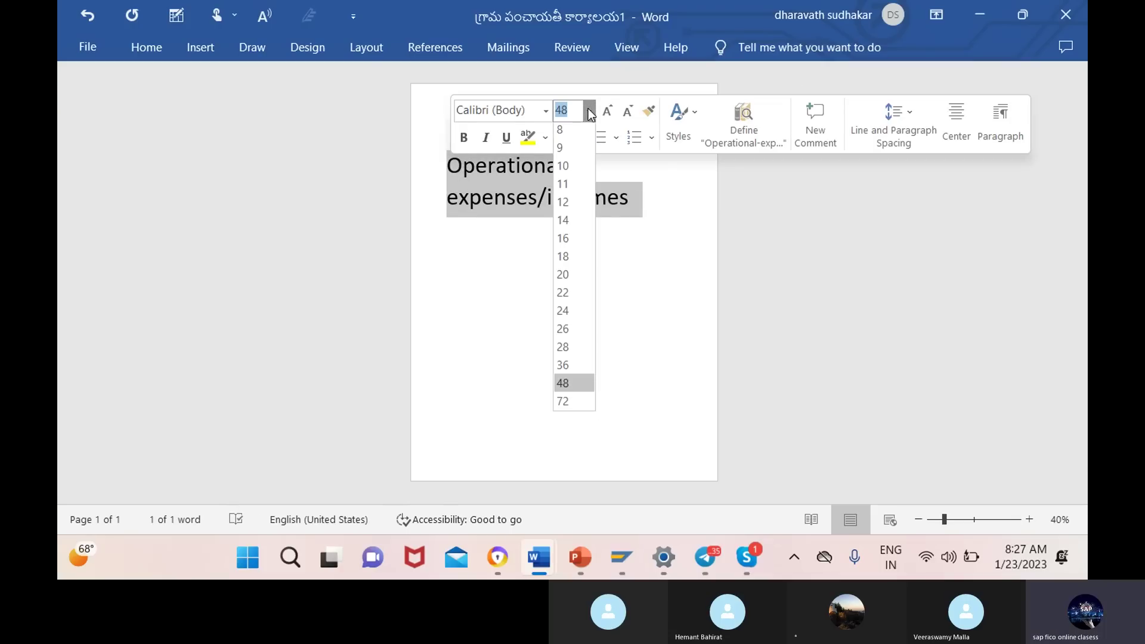
{"action": "left_click", "coordinate": [563, 350]}
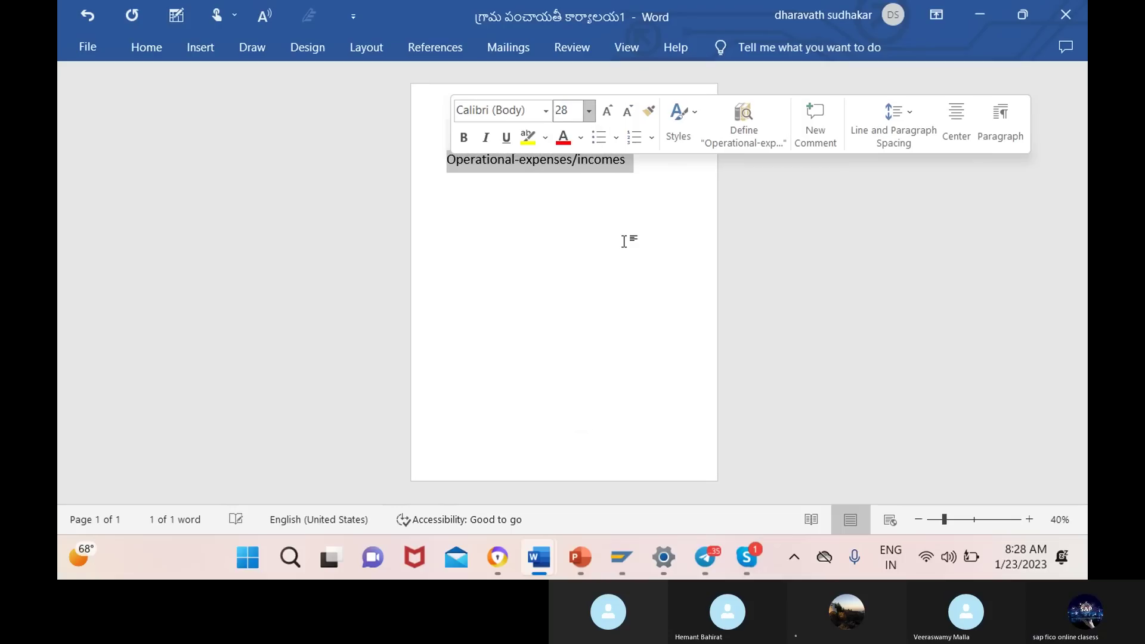
Add a second line reading "non Operational-expenses/incomes", reusing a copy of the first line's text.
{"action": "left_click", "coordinate": [632, 215]}
{"action": "key", "text": "Return"}
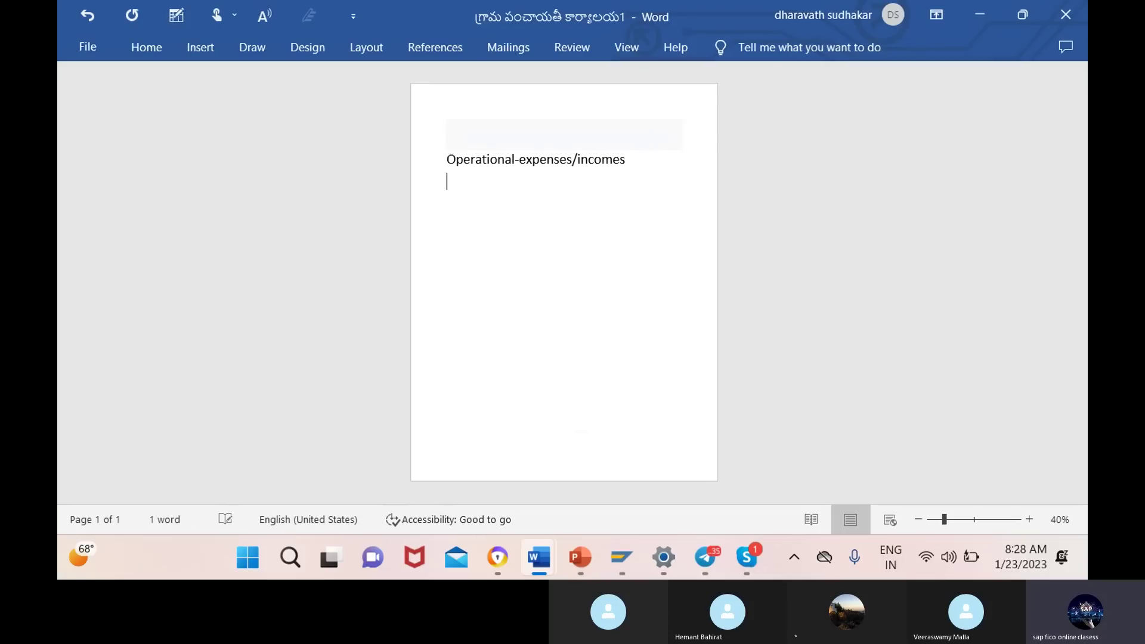
{"action": "type", "text": "non"}
{"action": "left_click_drag", "start_coordinate": [639, 157], "coordinate": [438, 169]}
{"action": "key", "text": "ctrl+c"}
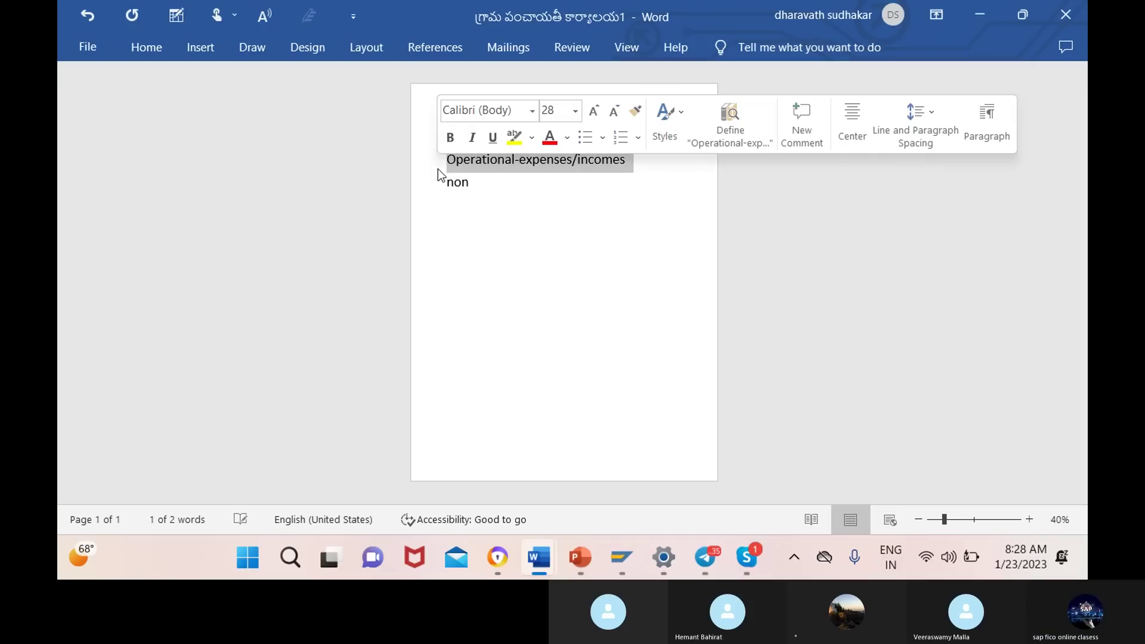
{"action": "left_click", "coordinate": [471, 185]}
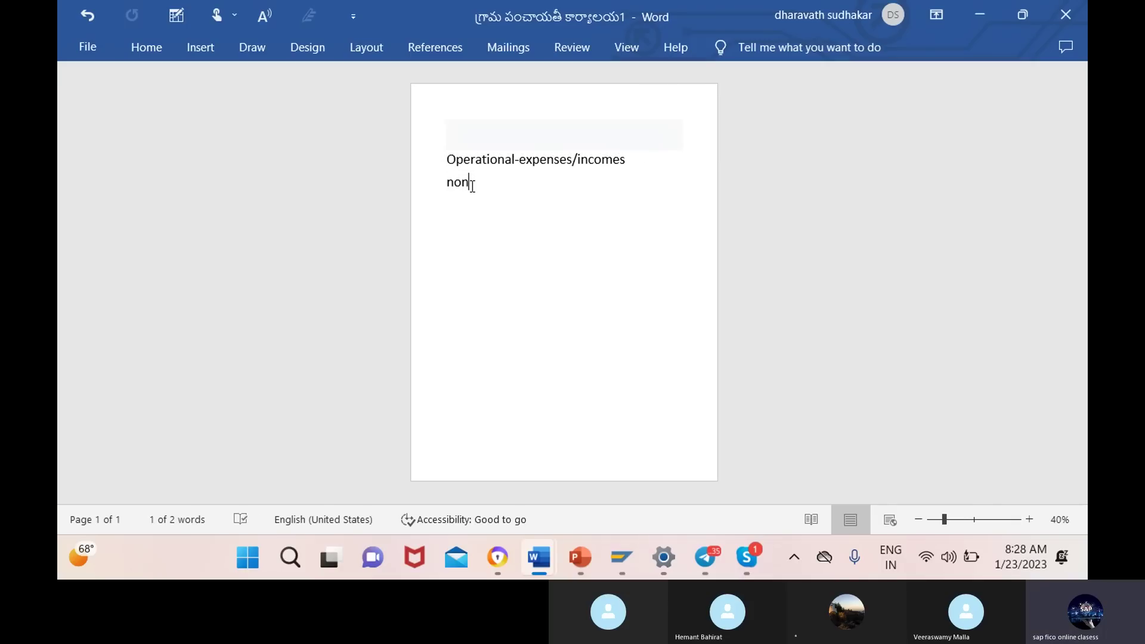
{"action": "key", "text": "ctrl+v"}
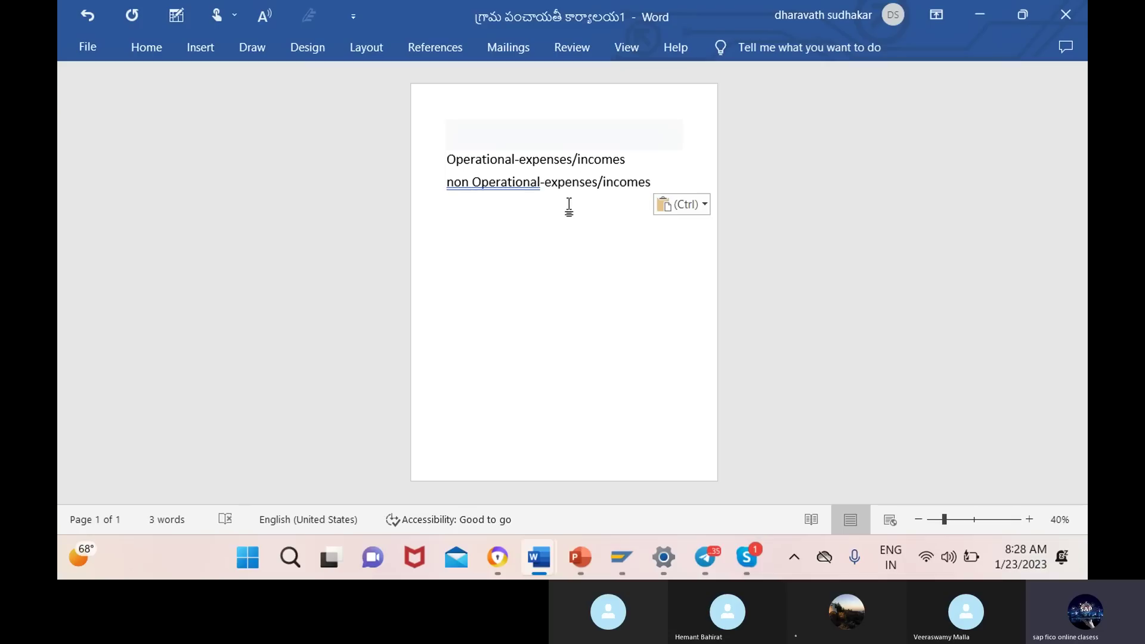
Append "-primary bussiness" to the first Operational-expenses/incomes line, wrapping onto a new line before "bussiness".
{"action": "left_click", "coordinate": [762, 140]}
{"action": "left_click", "coordinate": [645, 169]}
{"action": "type", "text": "-"}
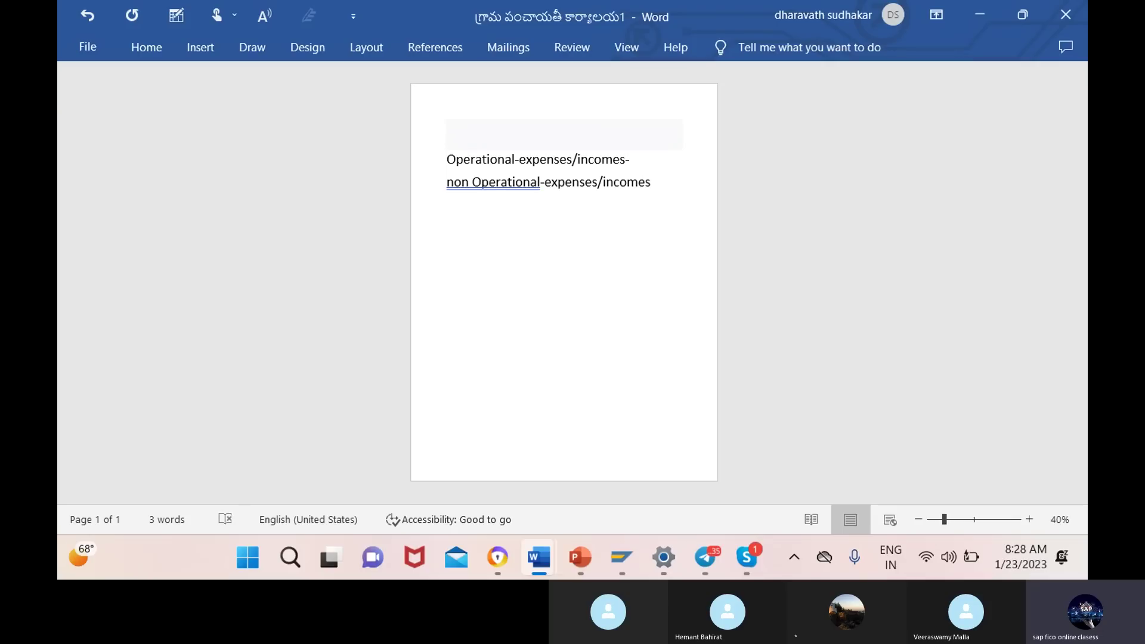
{"action": "type", "text": "primary"}
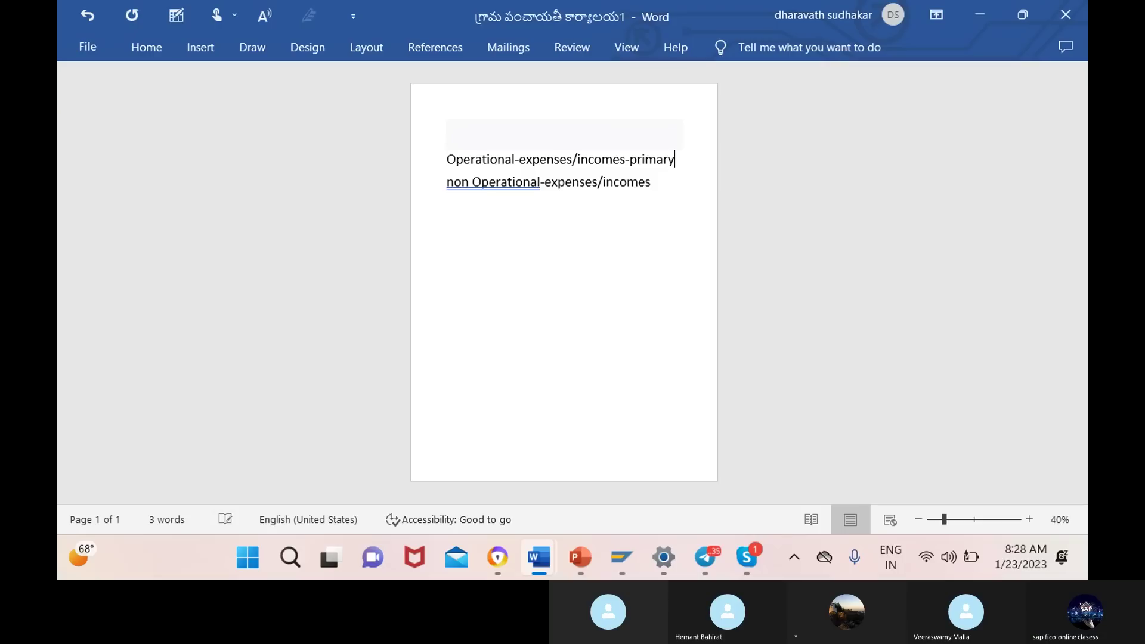
{"action": "key", "text": "Return"}
{"action": "type", "text": "bussin"}
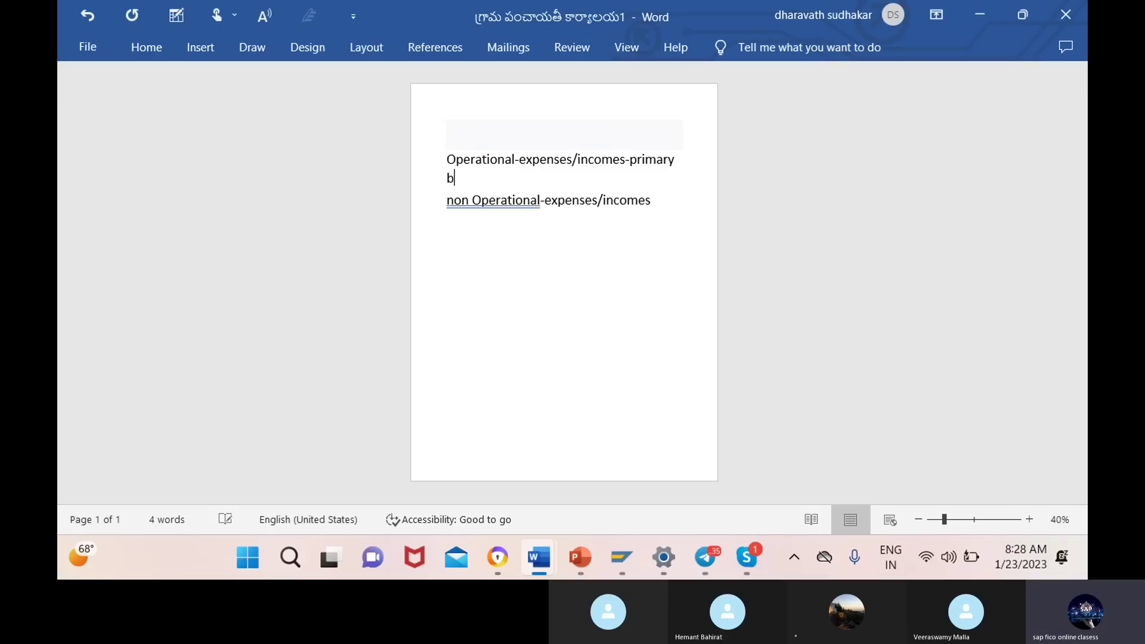
{"action": "type", "text": "ess"}
Append "-which is not related to your primary bussiness" to the non Operational-expenses/incomes line.
{"action": "left_click", "coordinate": [666, 204]}
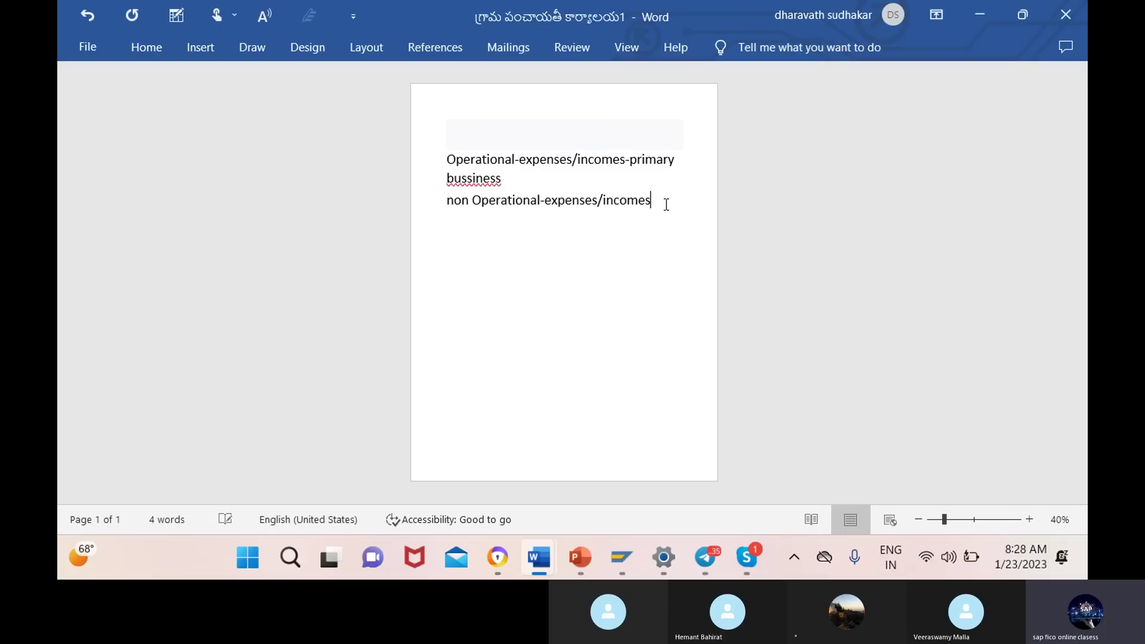
{"action": "type", "text": "-which i"}
{"action": "type", "text": "s not rela"}
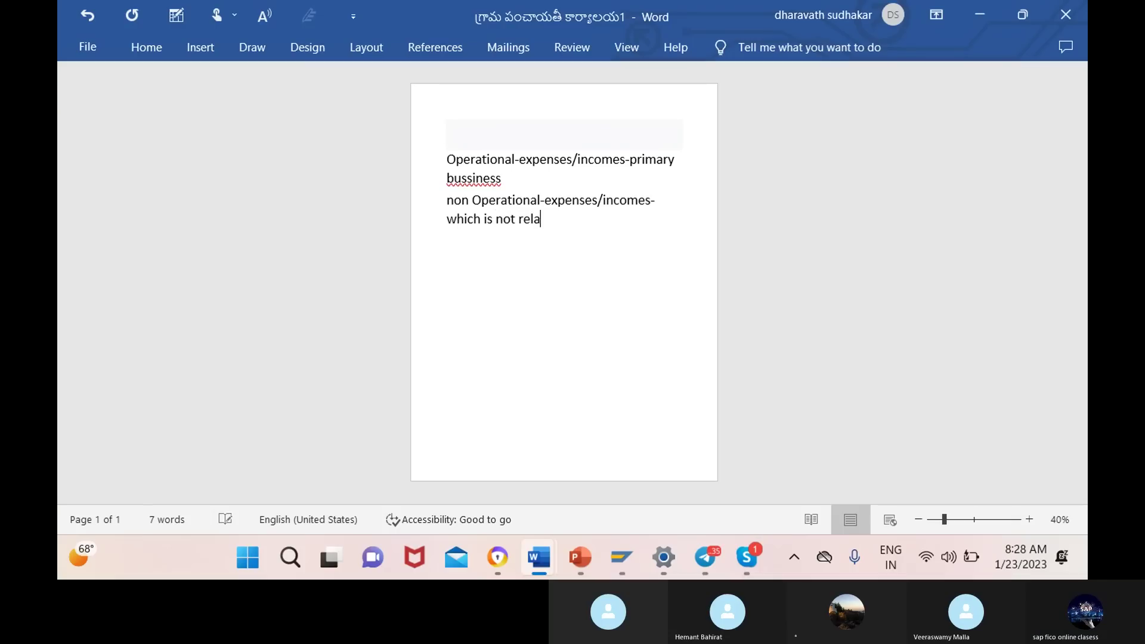
{"action": "type", "text": "ted to your pri"}
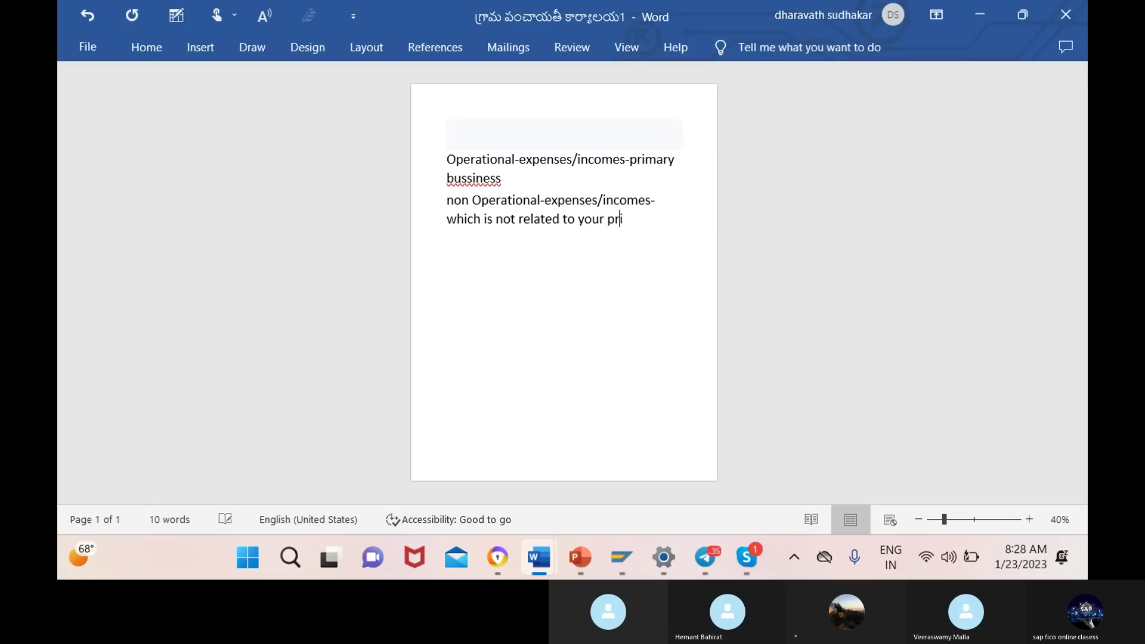
{"action": "type", "text": "mary "}
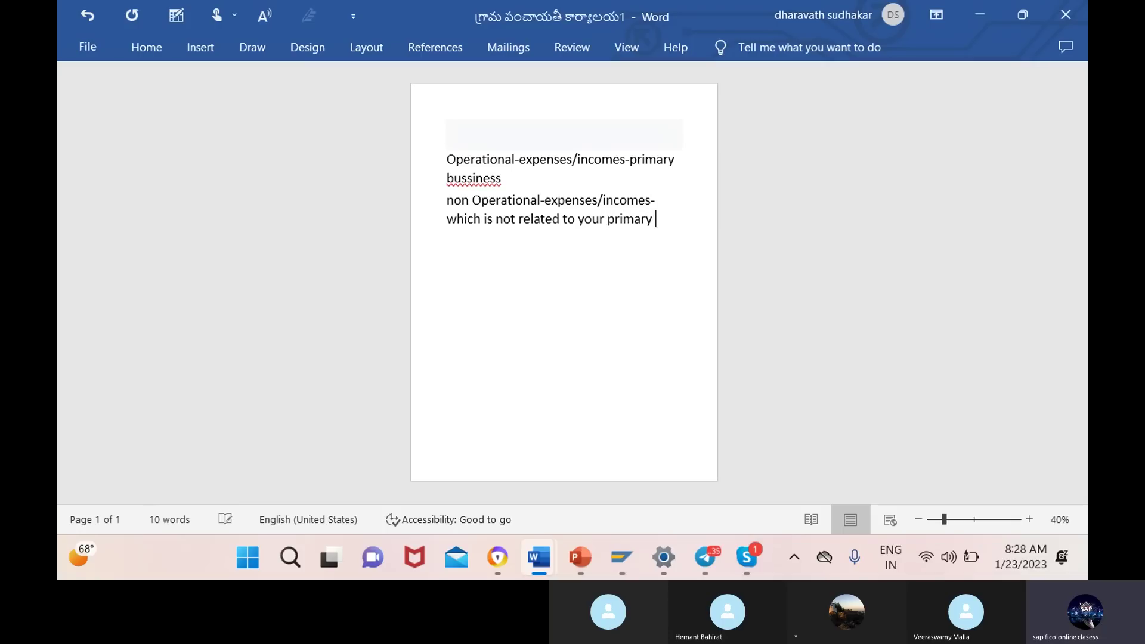
{"action": "type", "text": "bussiness"}
Below a blank line, add the entries "primary cost" and "secondary cost" on separate lines.
{"action": "key", "text": "Return"}
{"action": "key", "text": "Return"}
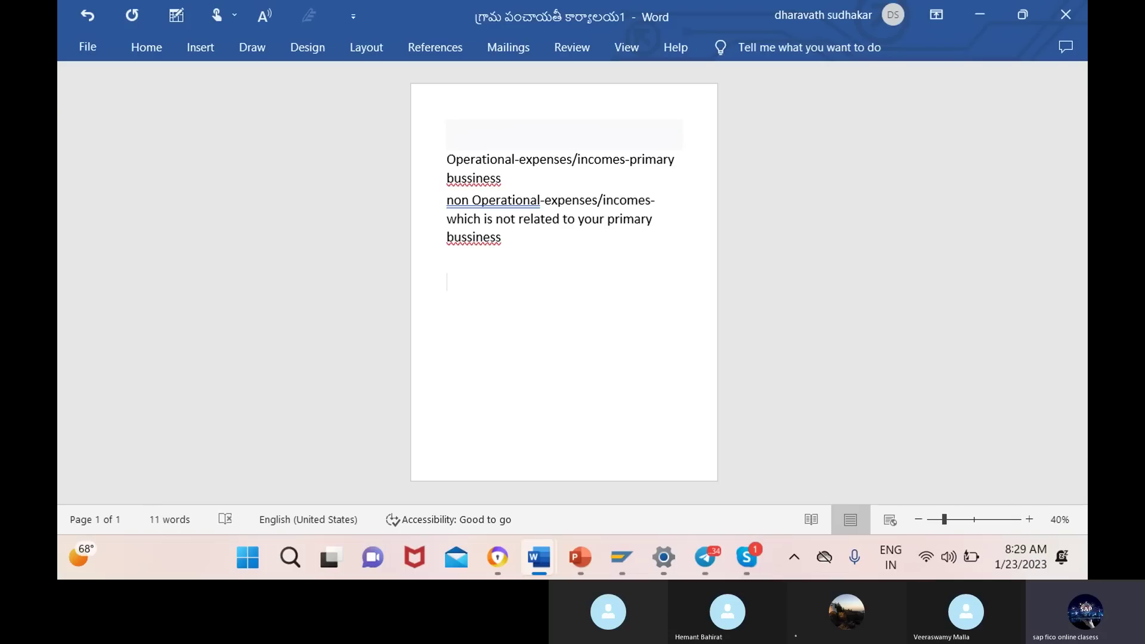
{"action": "type", "text": "prim"}
{"action": "type", "text": "ary cost "}
{"action": "type", "text": "seco"}
{"action": "type", "text": "n"}
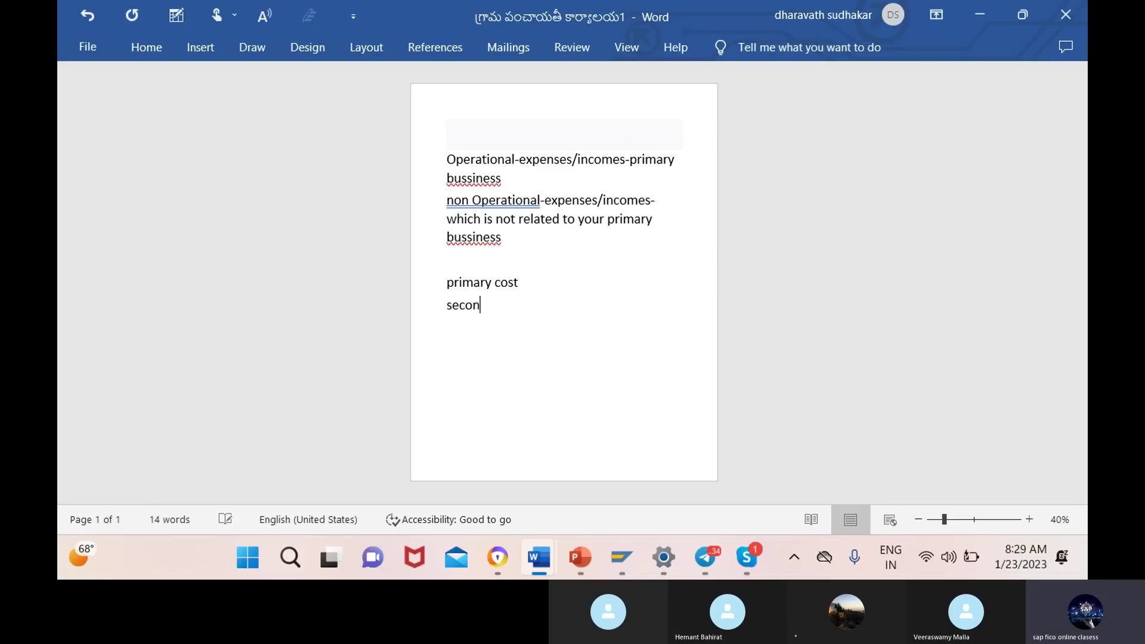
{"action": "type", "text": "dary cost"}
{"action": "mouse_move", "coordinate": [496, 557]}
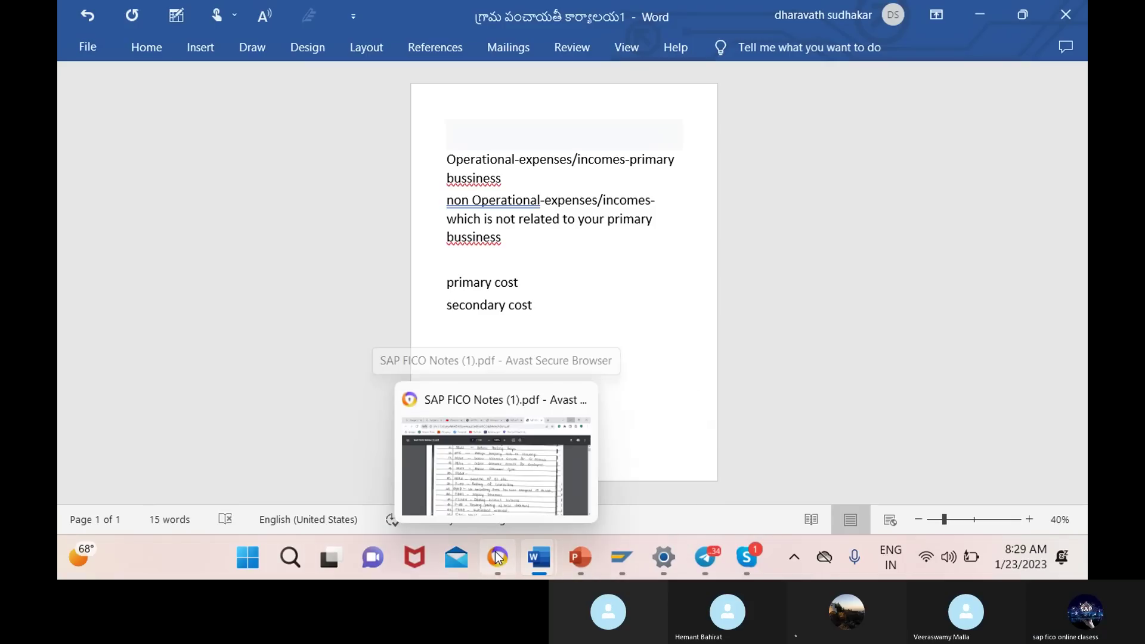
{"action": "left_click", "coordinate": [515, 478]}
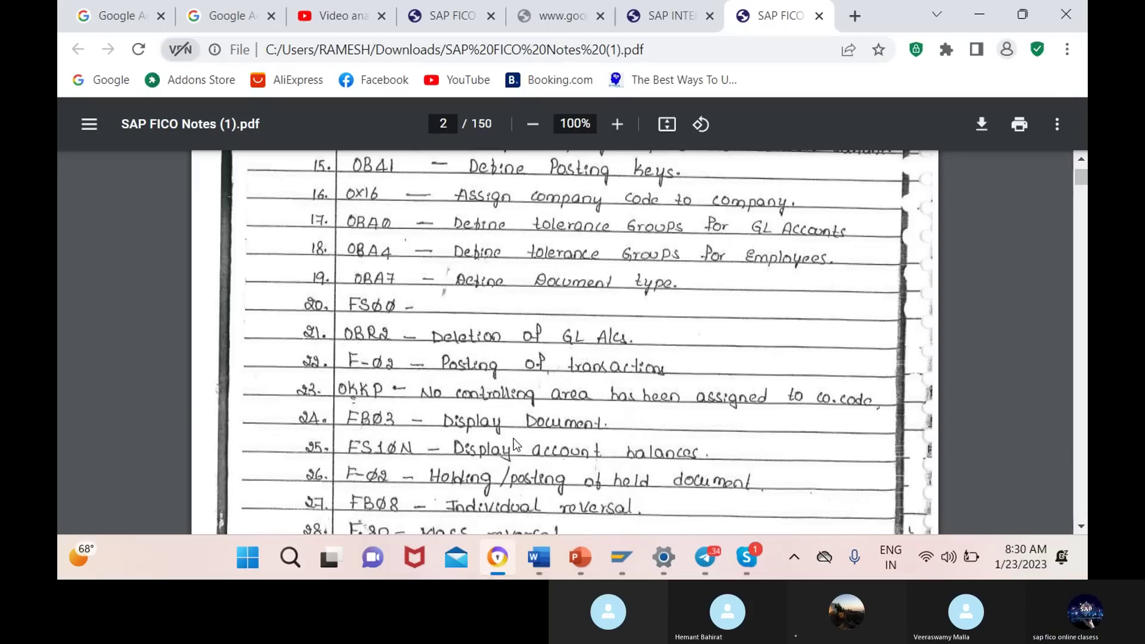
{"action": "mouse_move", "coordinate": [620, 556]}
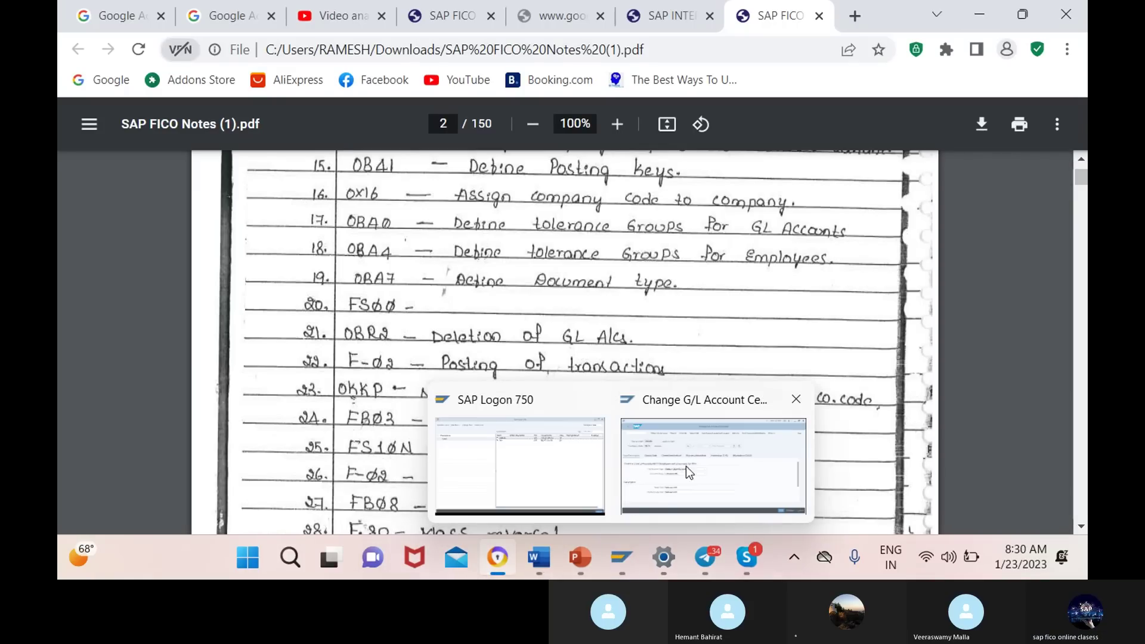
{"action": "left_click", "coordinate": [700, 463]}
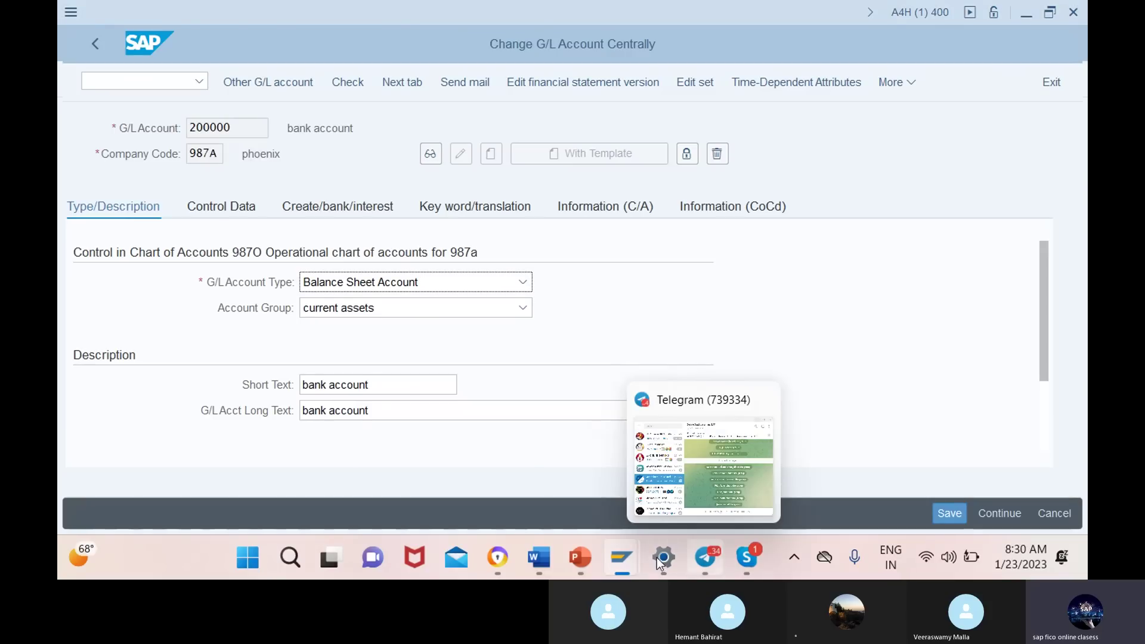
{"action": "mouse_move", "coordinate": [549, 559]}
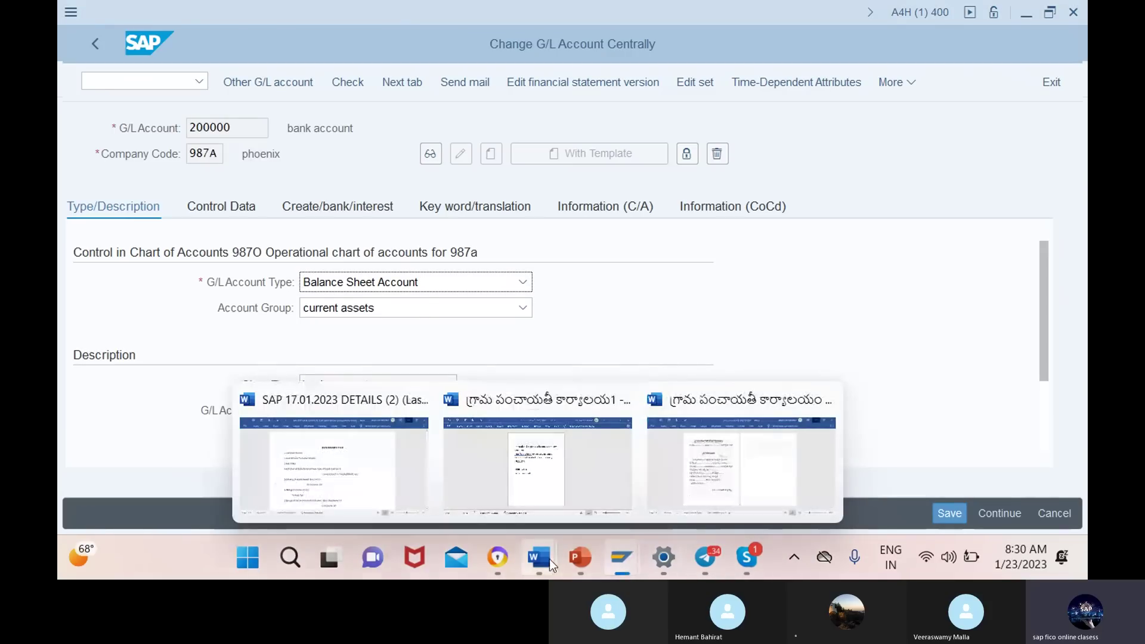
{"action": "left_click", "coordinate": [602, 466]}
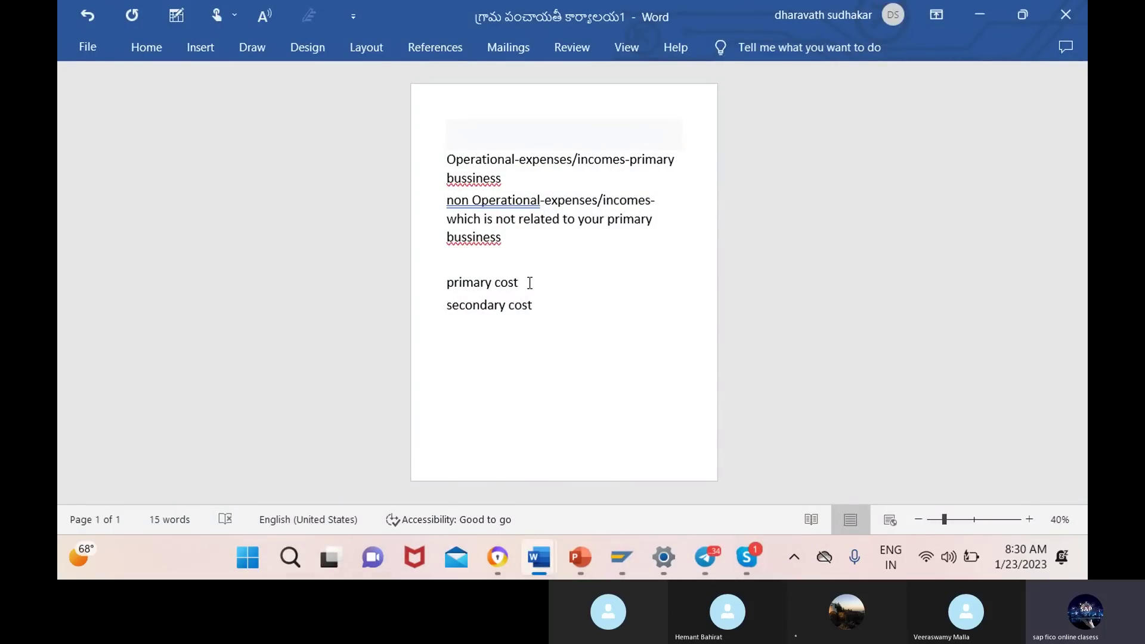
Extend the primary cost entry to read "primary cost-main product-basket-iron".
{"action": "type", "text": "-"}
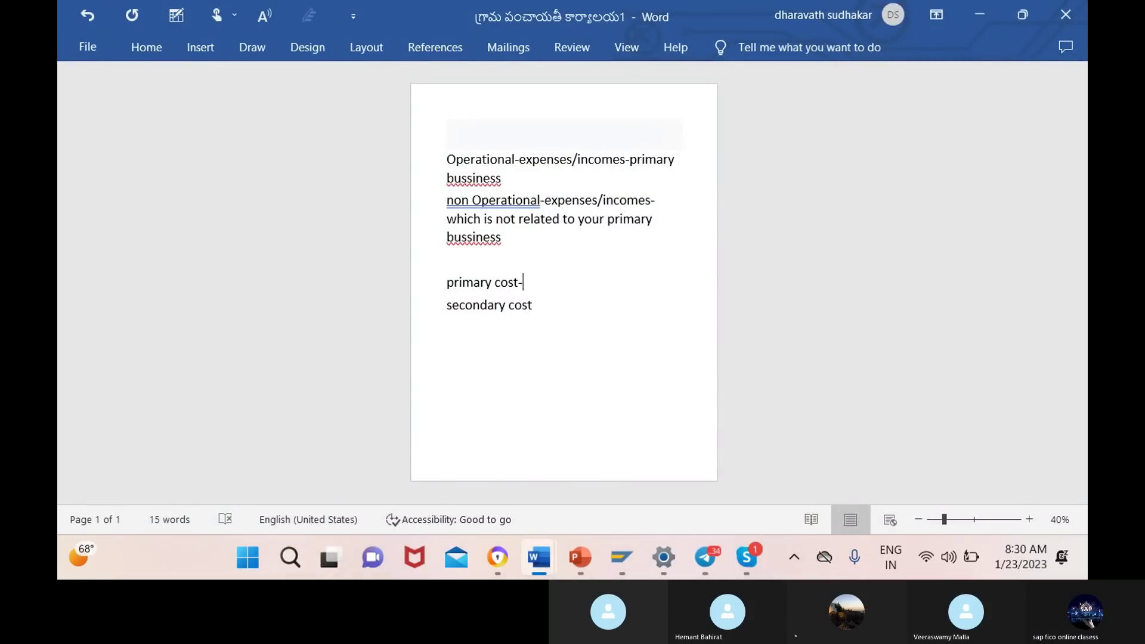
{"action": "type", "text": "bas"}
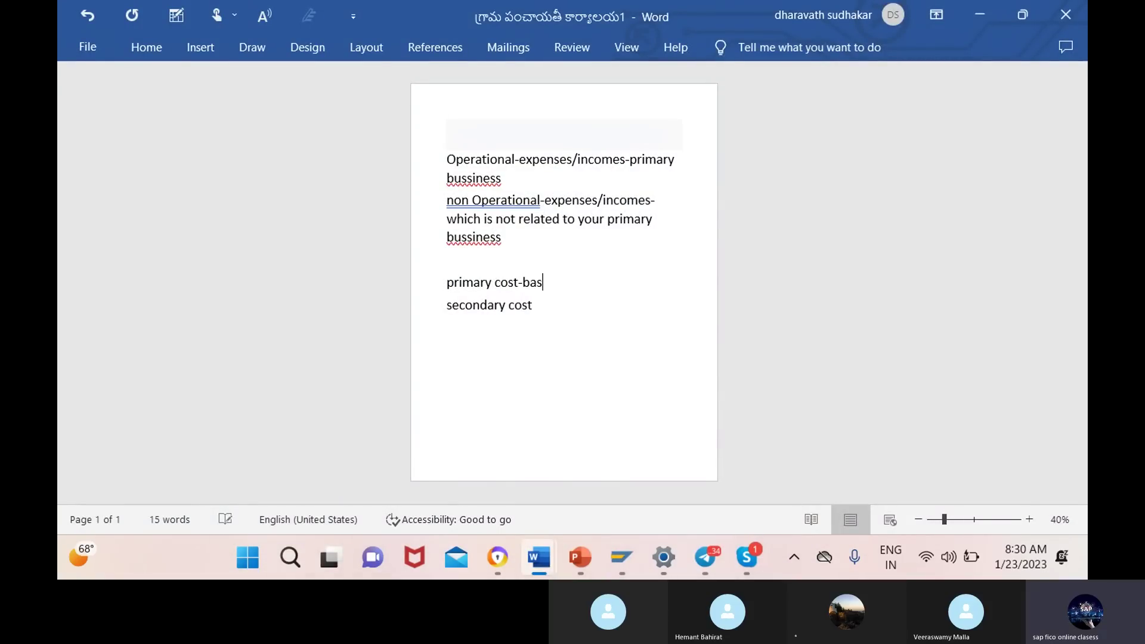
{"action": "type", "text": "ket-iron"}
{"action": "left_click", "coordinate": [522, 282]}
{"action": "type", "text": "main product"}
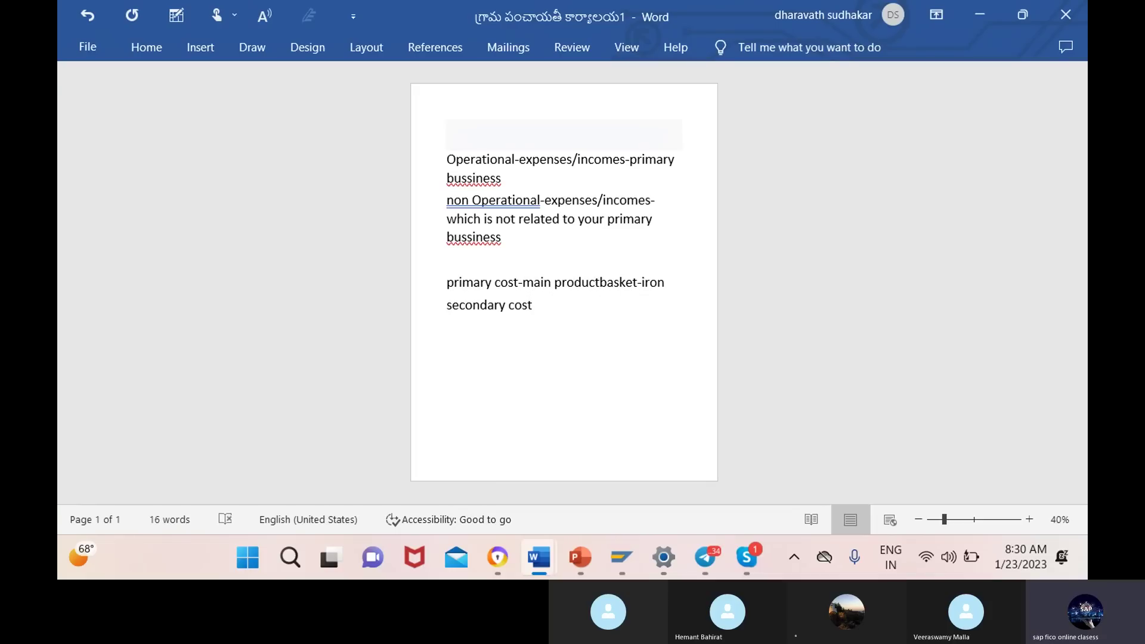
{"action": "type", "text": "-"}
Append "-byproduct" to the secondary cost entry and remove the word "byproduct" again, keeping the hyphen.
{"action": "type", "text": "-byp"}
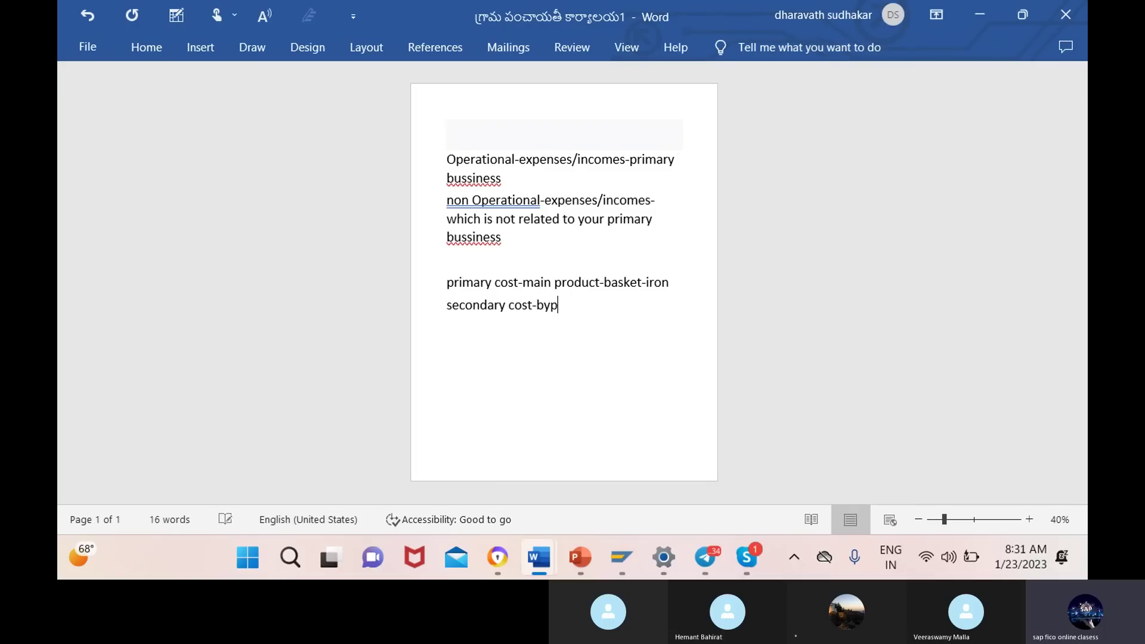
{"action": "type", "text": "roduct"}
{"action": "left_click_drag", "start_coordinate": [600, 306], "coordinate": [536, 306]}
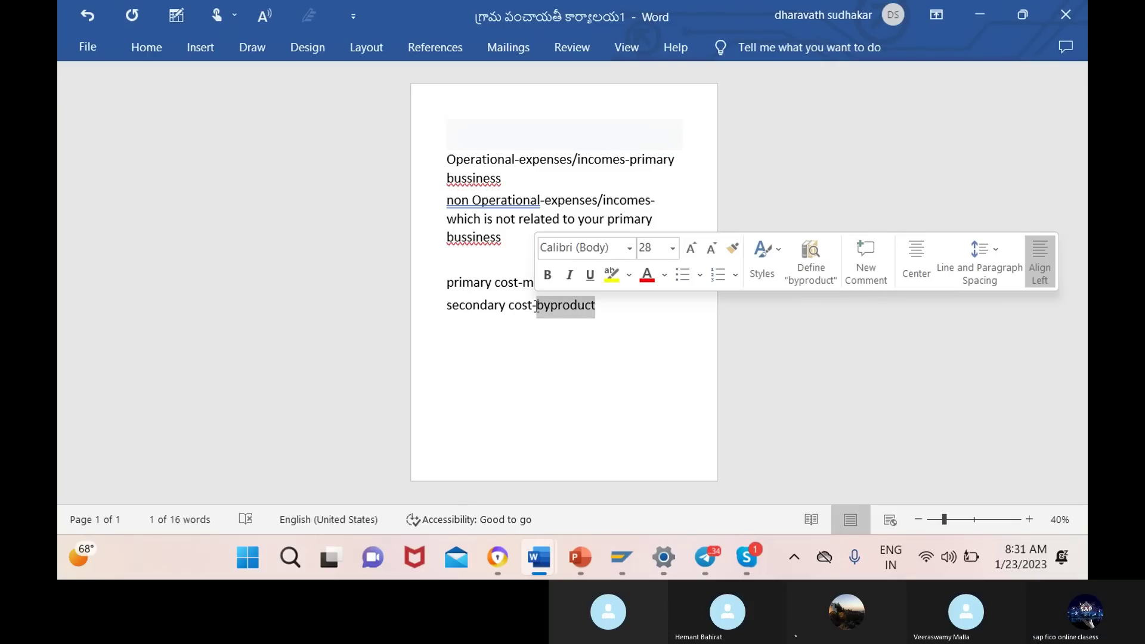
{"action": "left_click", "coordinate": [276, 351]}
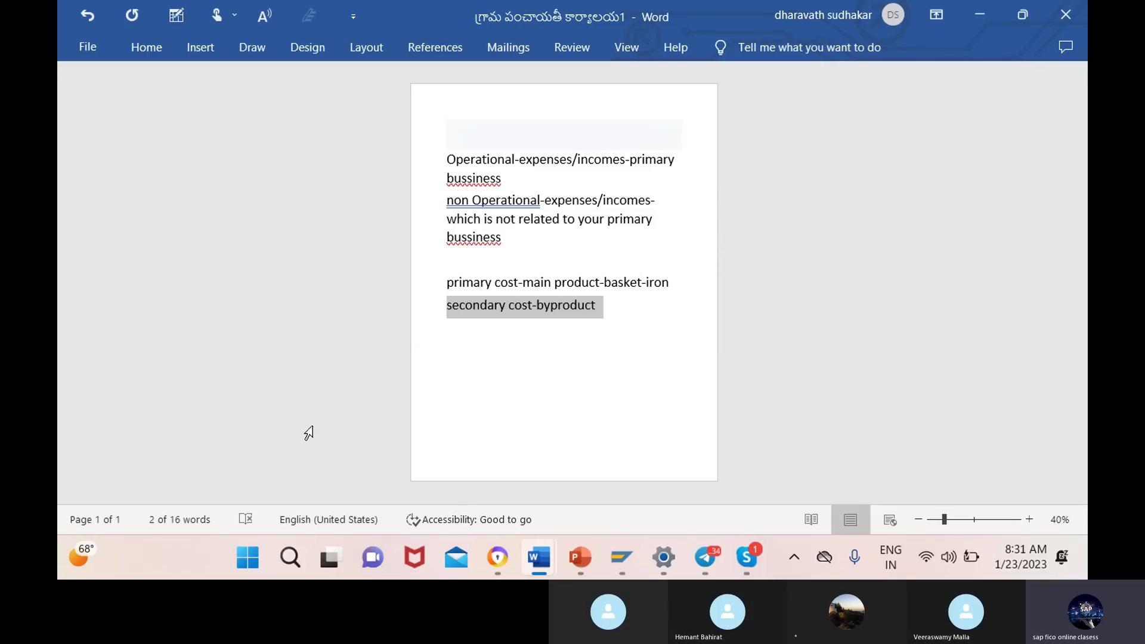
{"action": "left_click", "coordinate": [626, 307]}
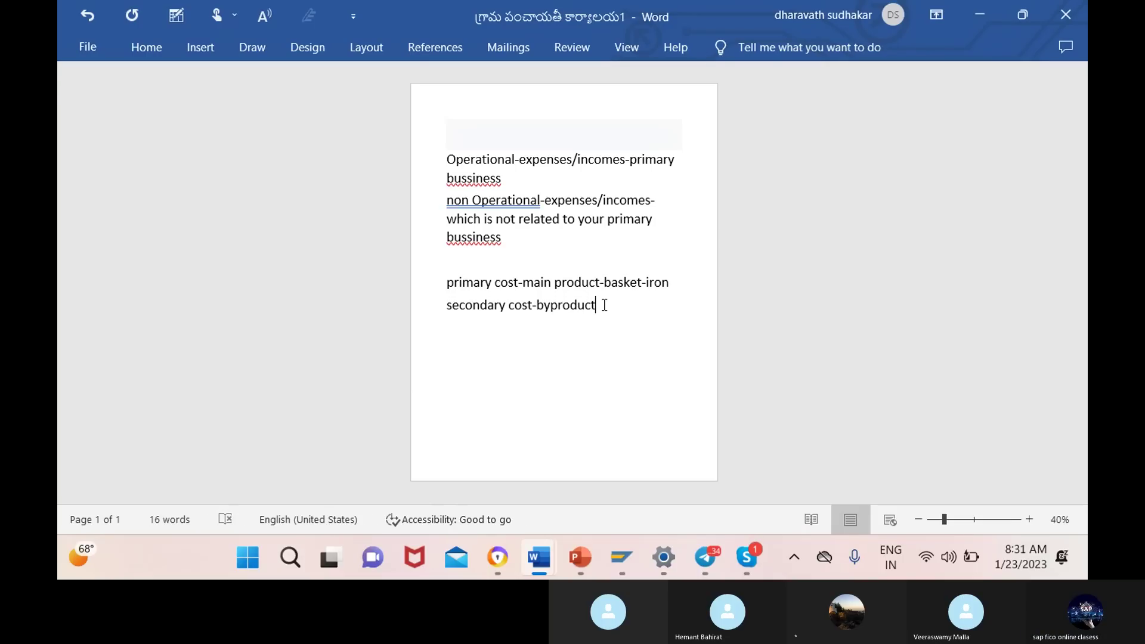
{"action": "left_click_drag", "start_coordinate": [605, 305], "coordinate": [537, 302]}
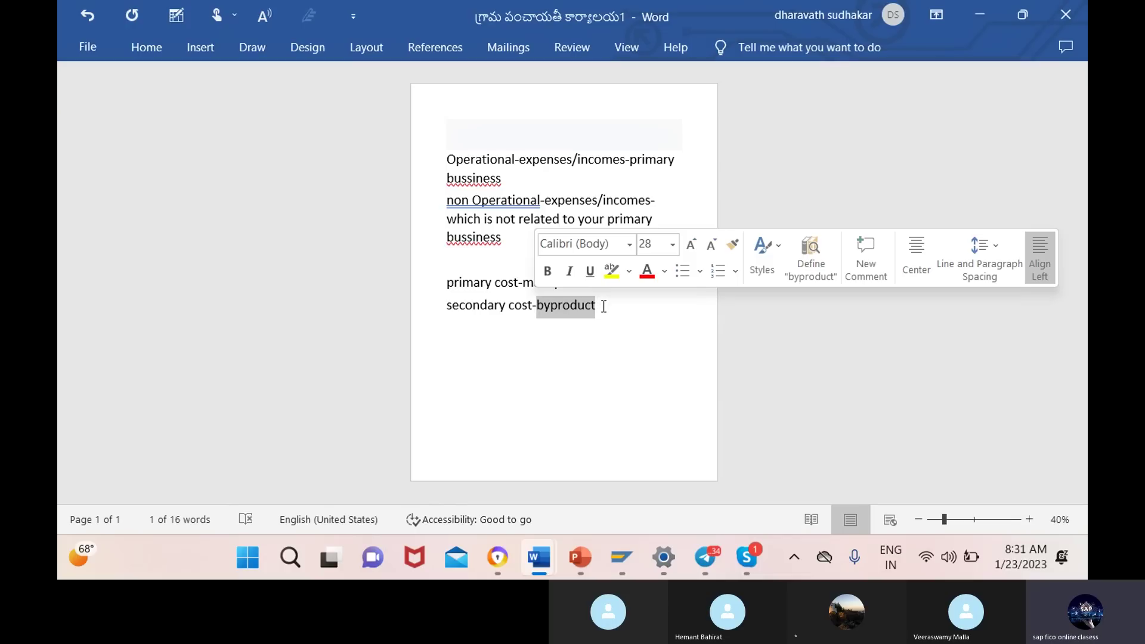
{"action": "key", "text": "BackSpace"}
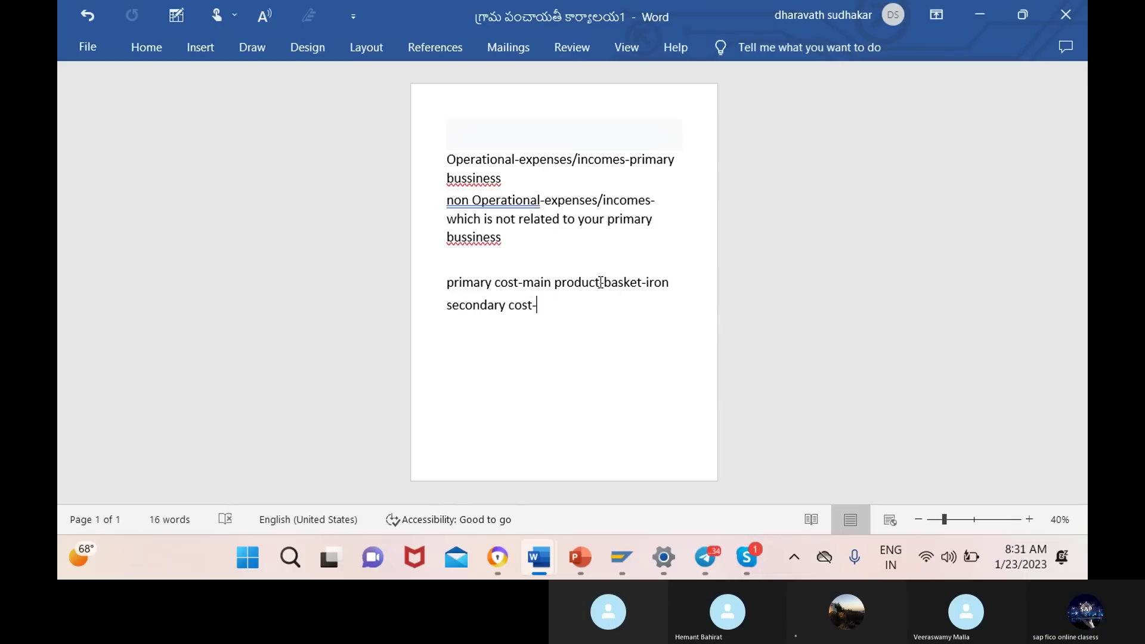
Copy "main product" from the primary cost entry into the blank line above it and add a colon.
{"action": "left_click_drag", "start_coordinate": [599, 281], "coordinate": [526, 284]}
{"action": "key", "text": "ctrl+c"}
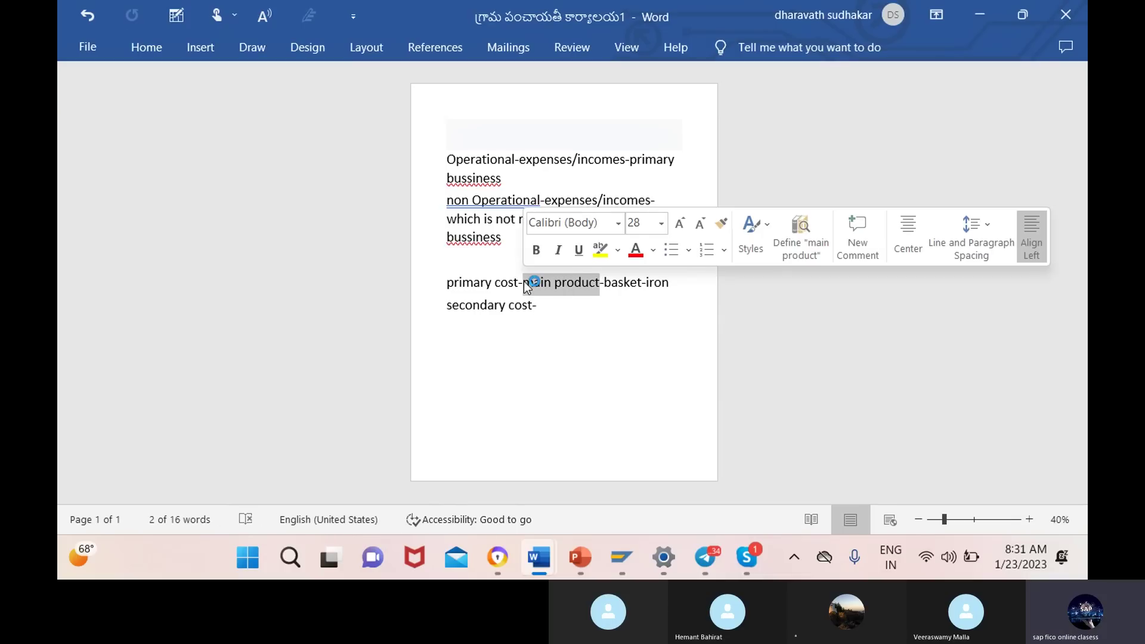
{"action": "left_click", "coordinate": [458, 262]}
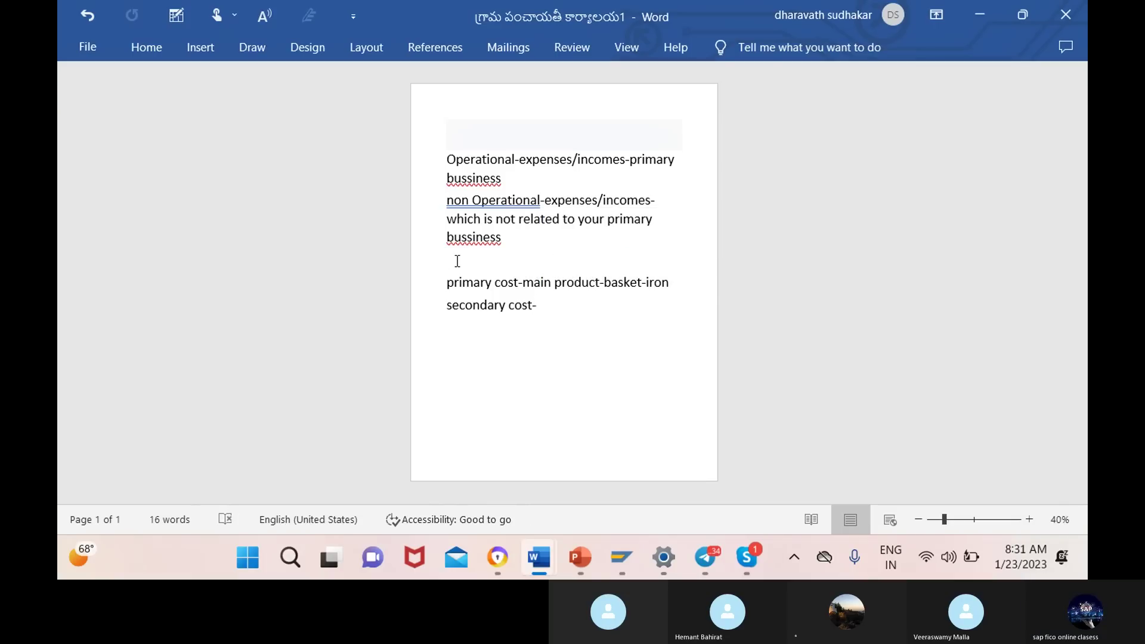
{"action": "key", "text": "ctrl+v"}
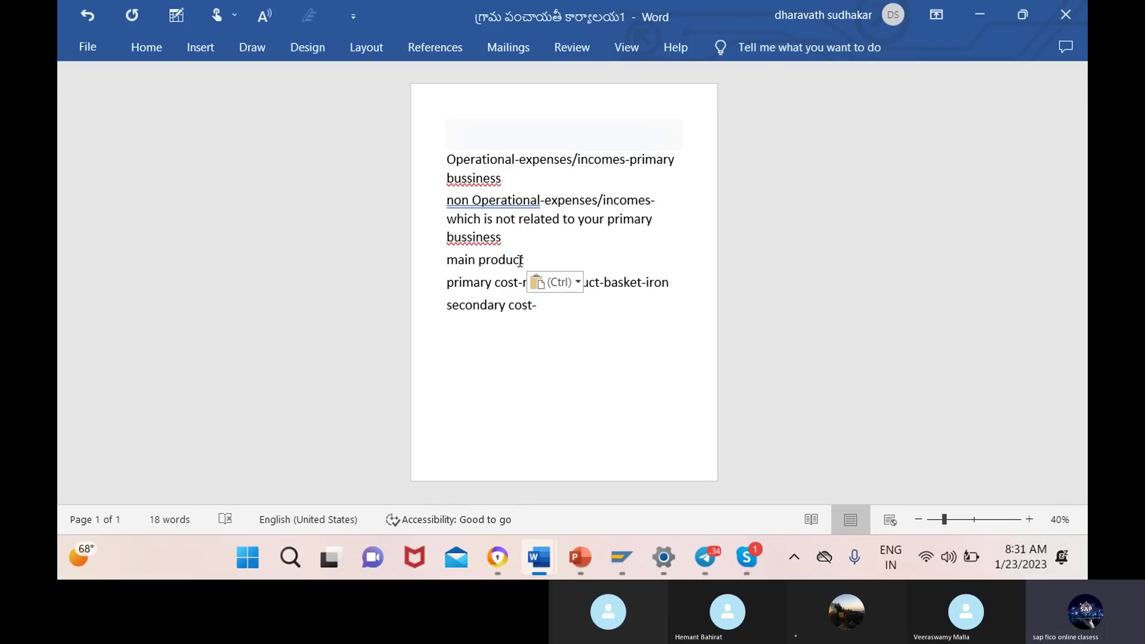
{"action": "type", "text": ":"}
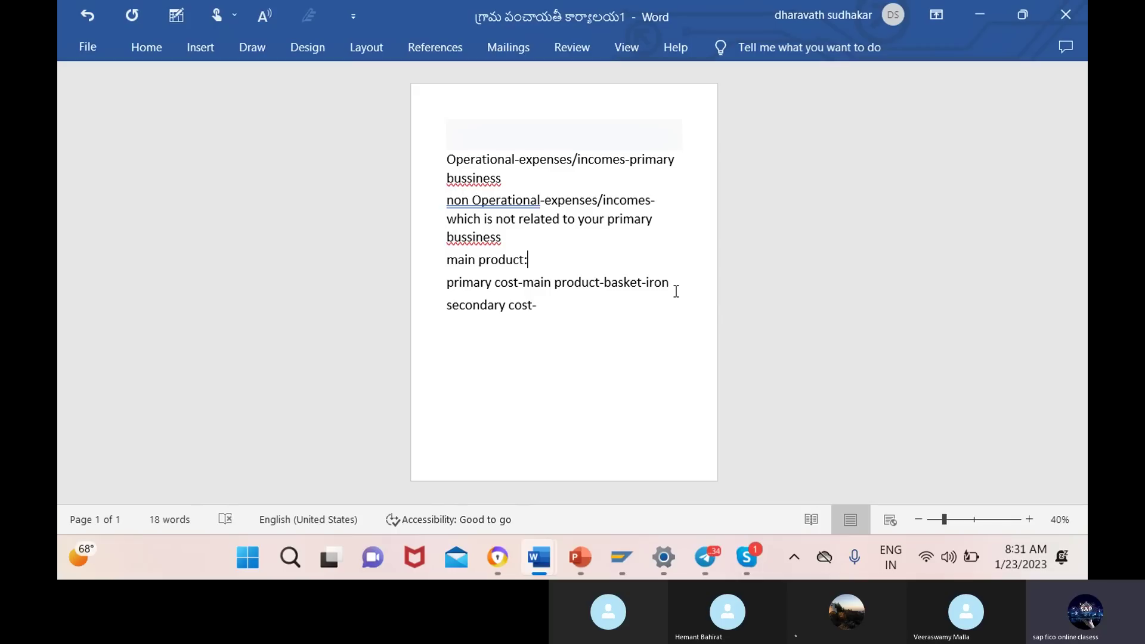
Move "main product-basket-iron" out of the primary cost entry onto a new line below "main product:".
{"action": "left_click_drag", "start_coordinate": [674, 284], "coordinate": [646, 286]}
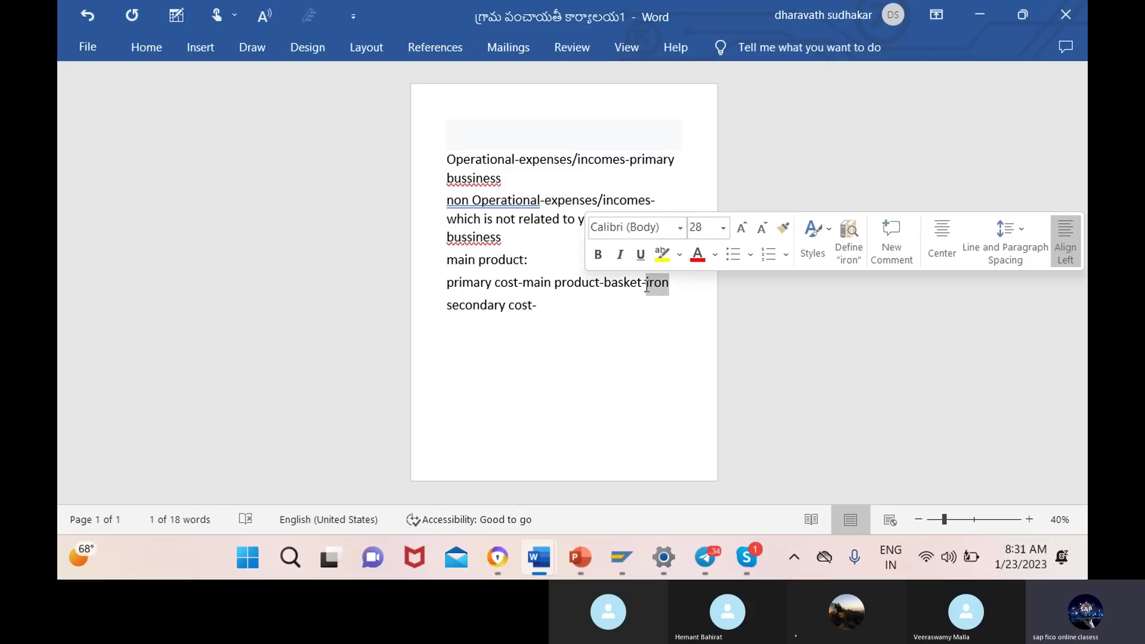
{"action": "left_click", "coordinate": [525, 280]}
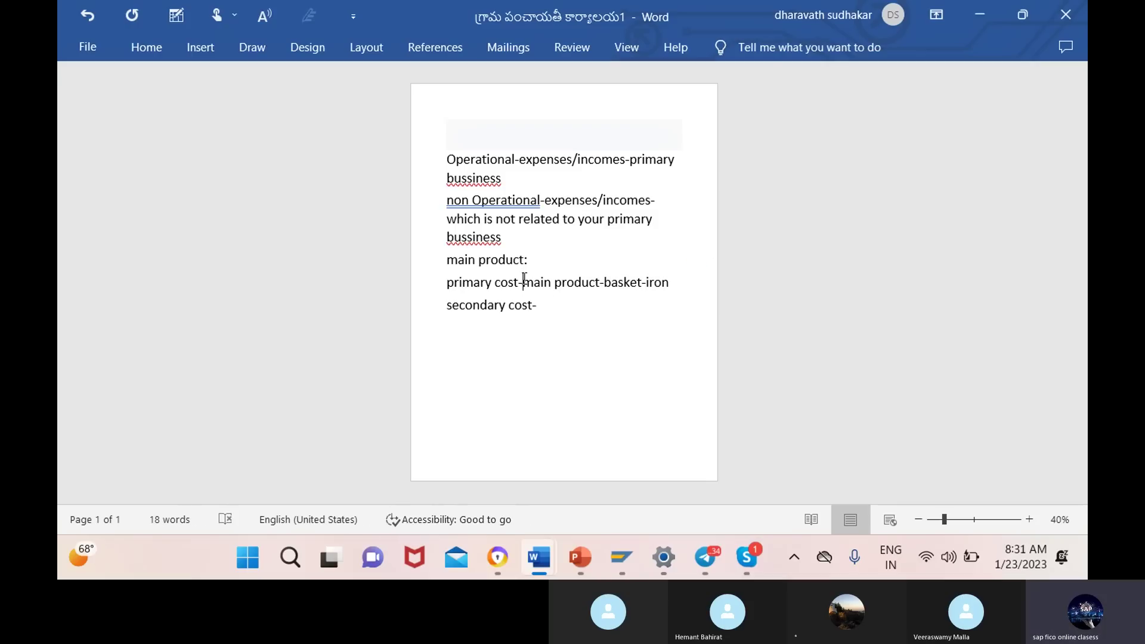
{"action": "left_click_drag", "start_coordinate": [524, 280], "coordinate": [667, 280]}
{"action": "key", "text": "ctrl+c"}
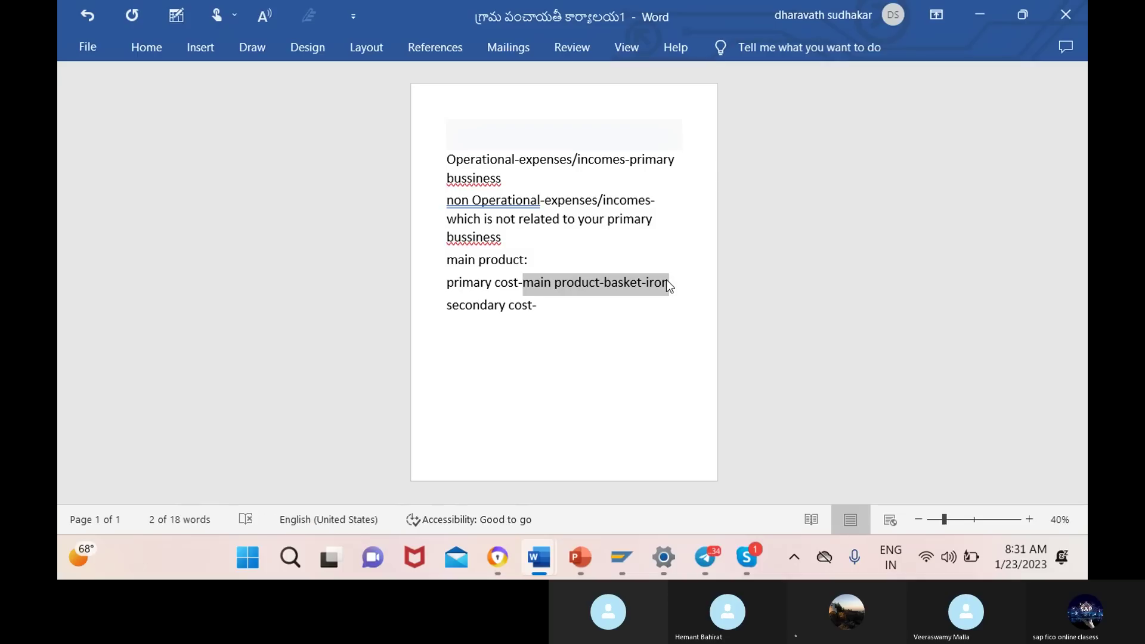
{"action": "key", "text": "BackSpace"}
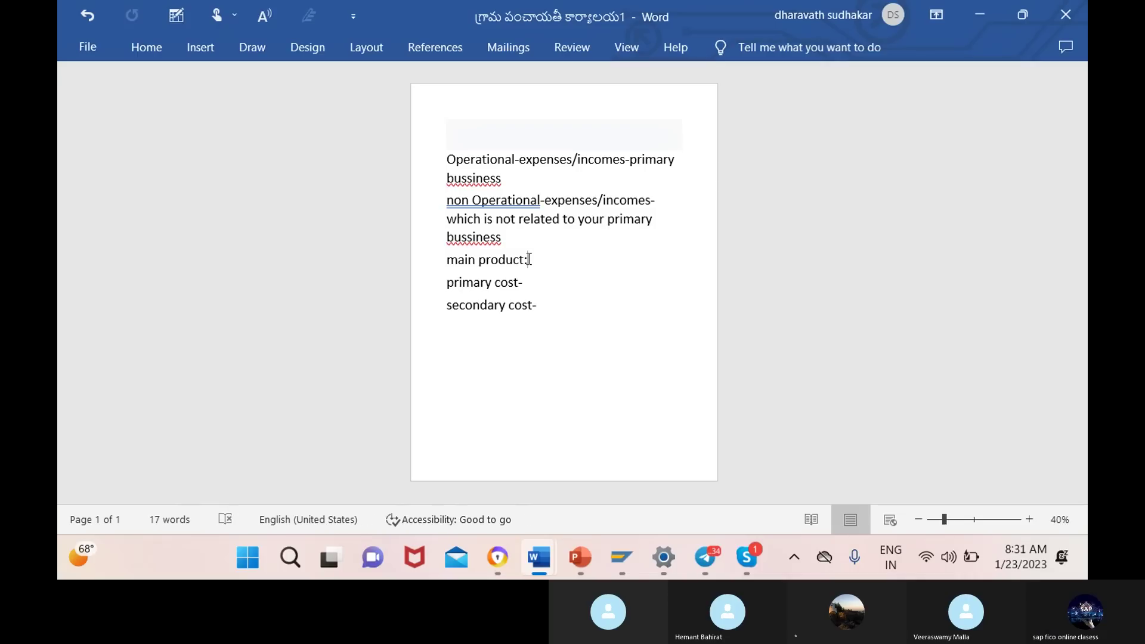
{"action": "left_click", "coordinate": [529, 260]}
{"action": "key", "text": "Return"}
{"action": "key", "text": "ctrl+v"}
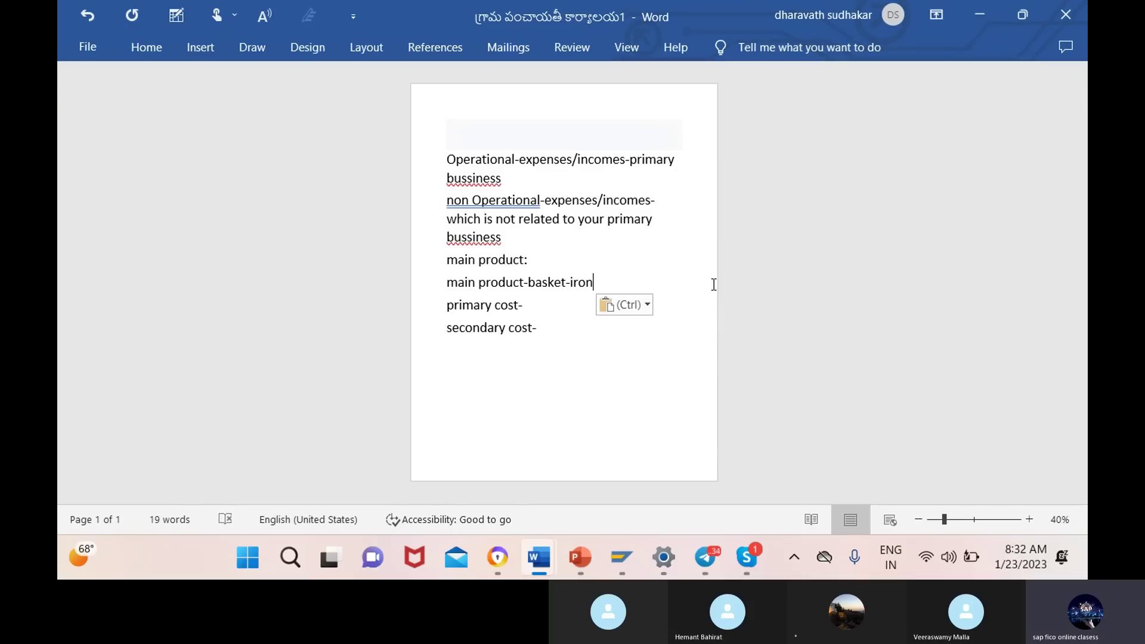
Complete the primary cost entry with "man material machinery".
{"action": "left_click_drag", "start_coordinate": [598, 283], "coordinate": [569, 283]}
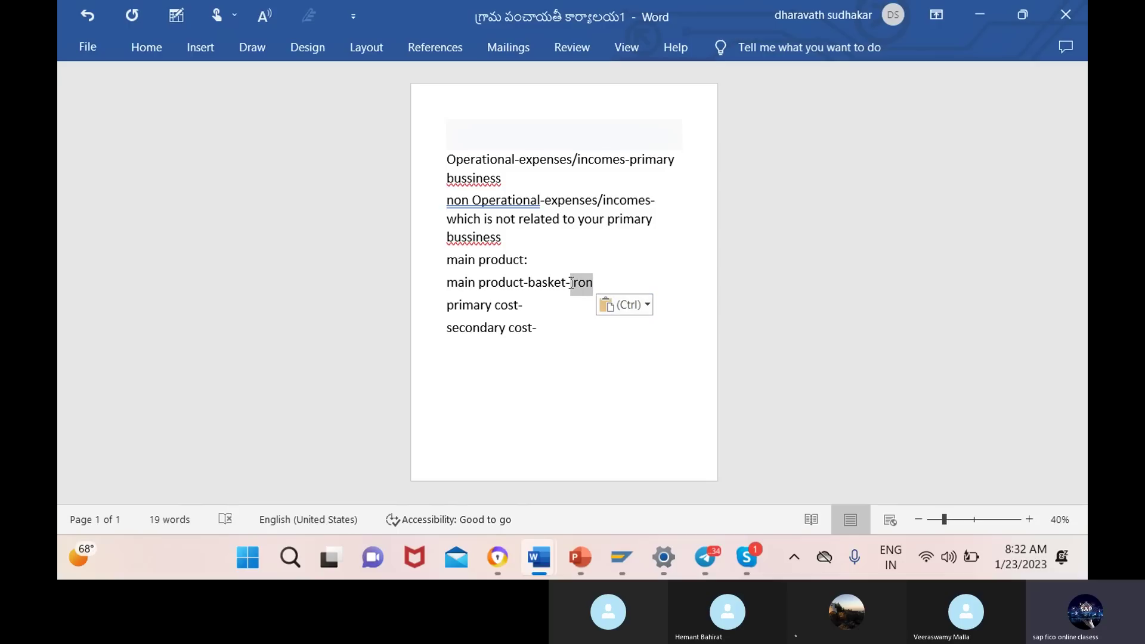
{"action": "left_click", "coordinate": [535, 308]}
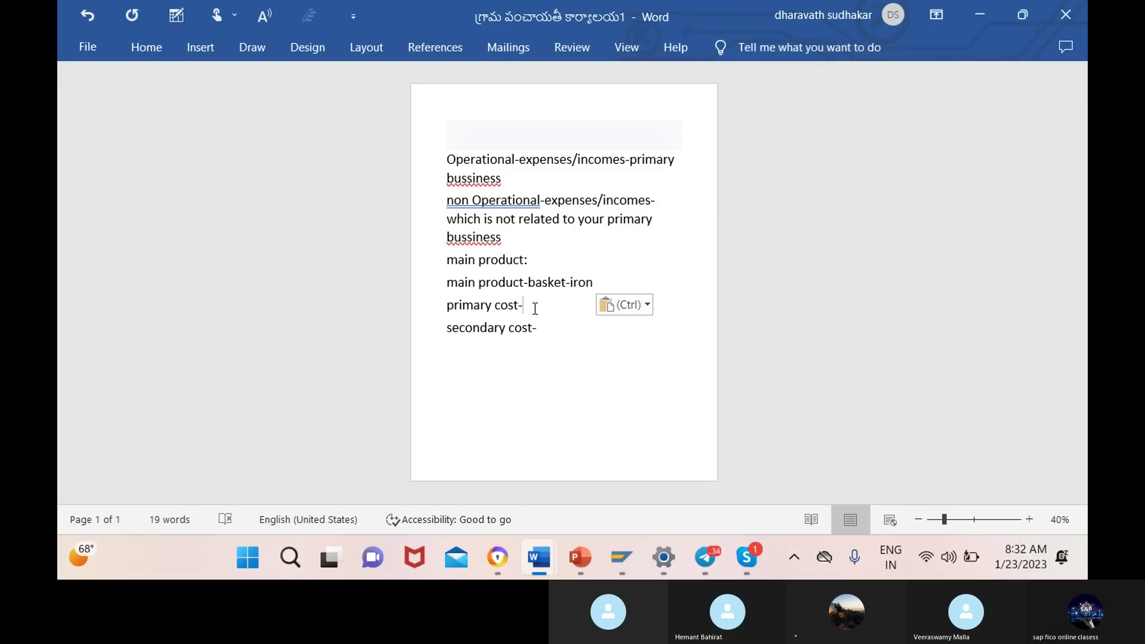
{"action": "type", "text": "man "}
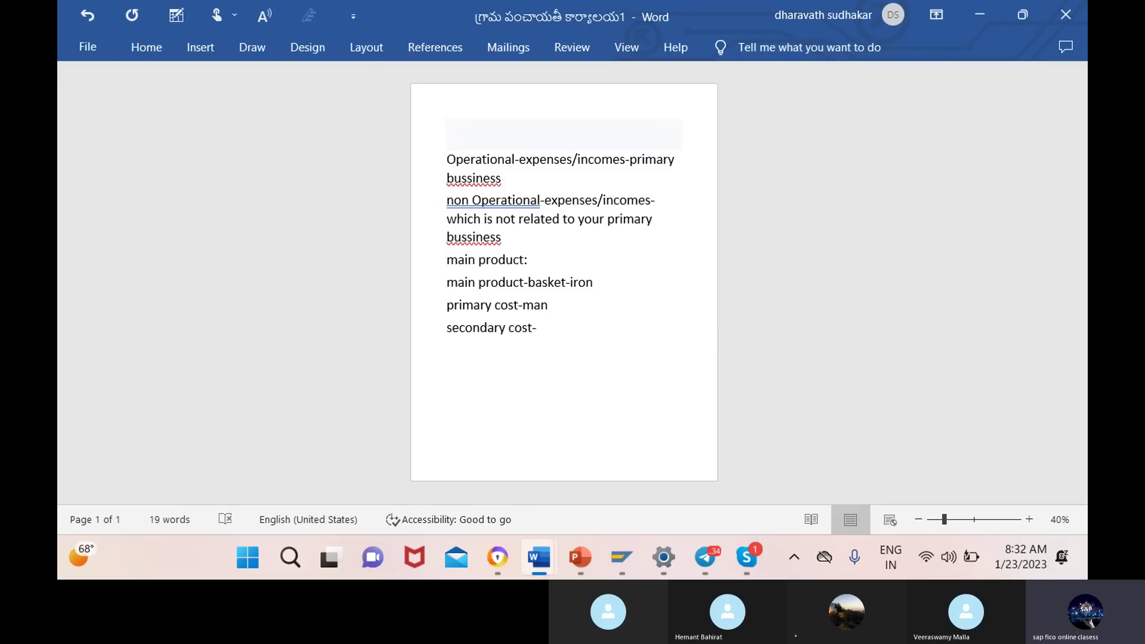
{"action": "type", "text": "material"}
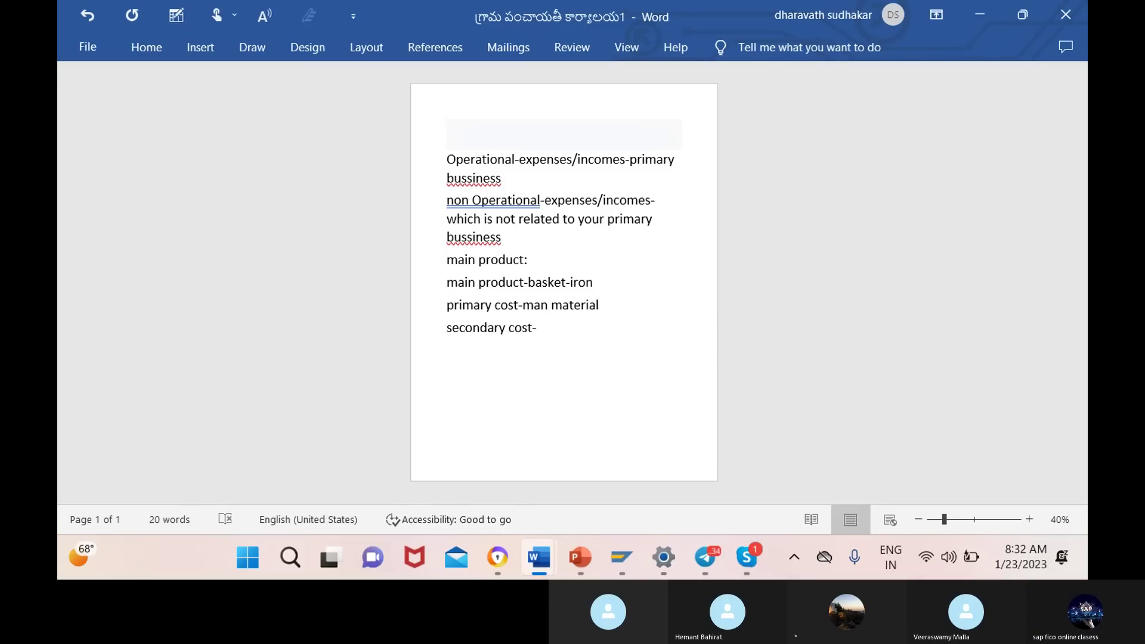
{"action": "type", "text": " machin"}
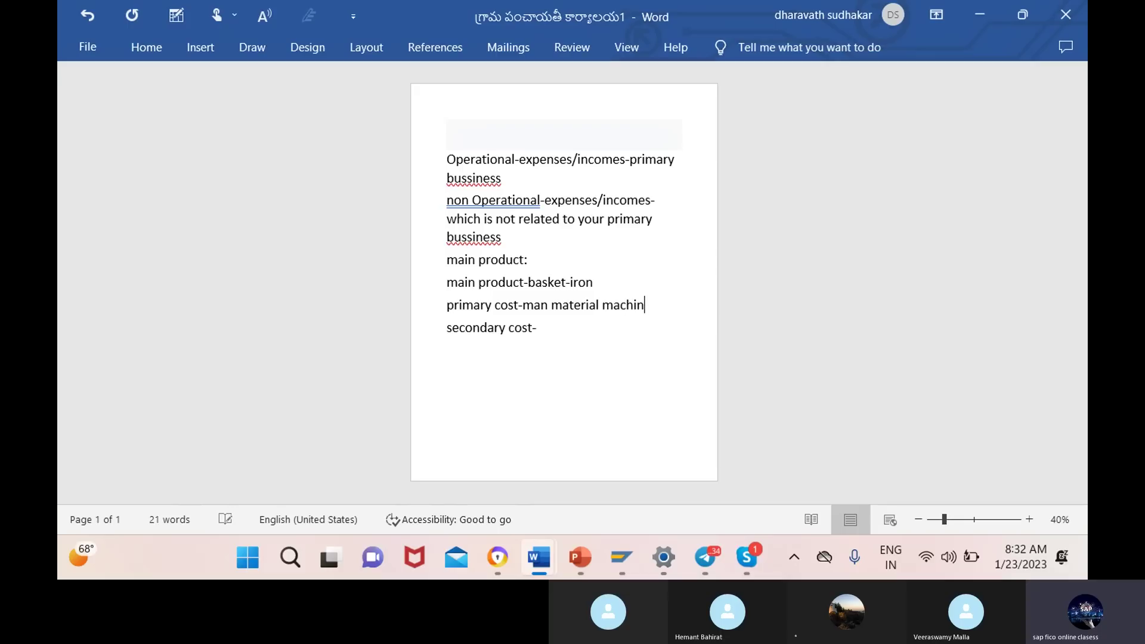
{"action": "type", "text": "ery"}
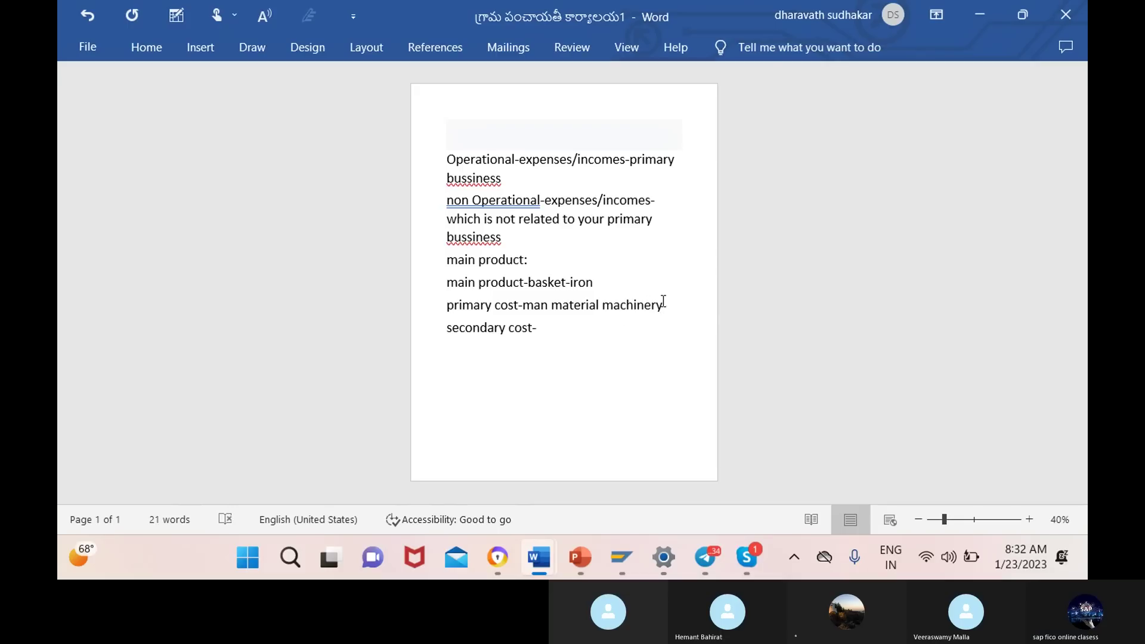
{"action": "left_click_drag", "start_coordinate": [664, 304], "coordinate": [536, 305]}
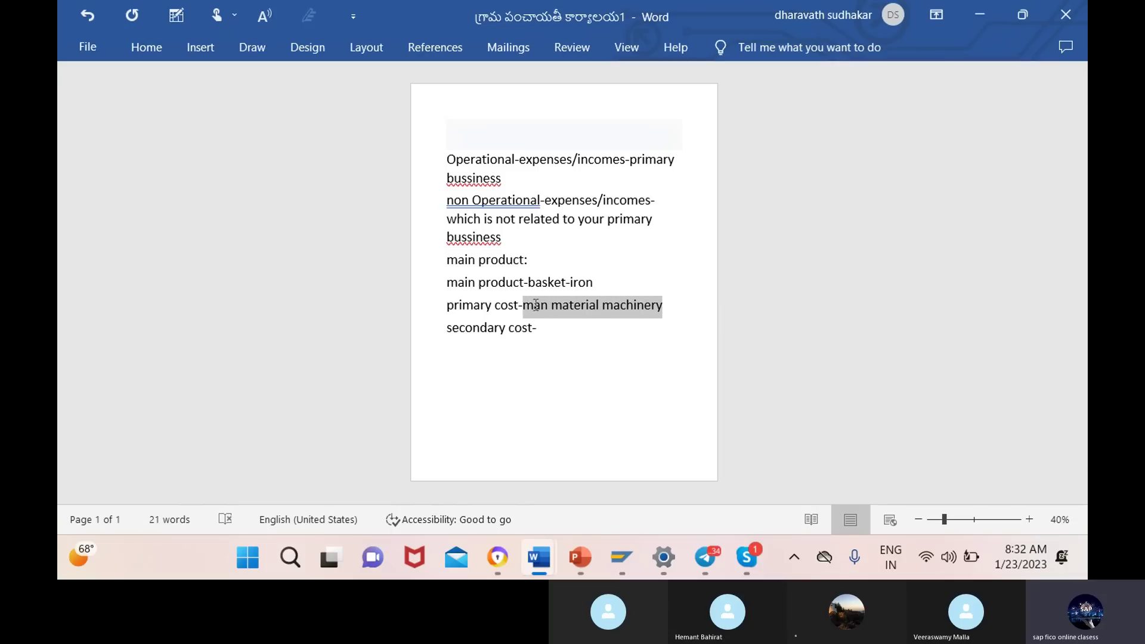
{"action": "left_click", "coordinate": [672, 304]}
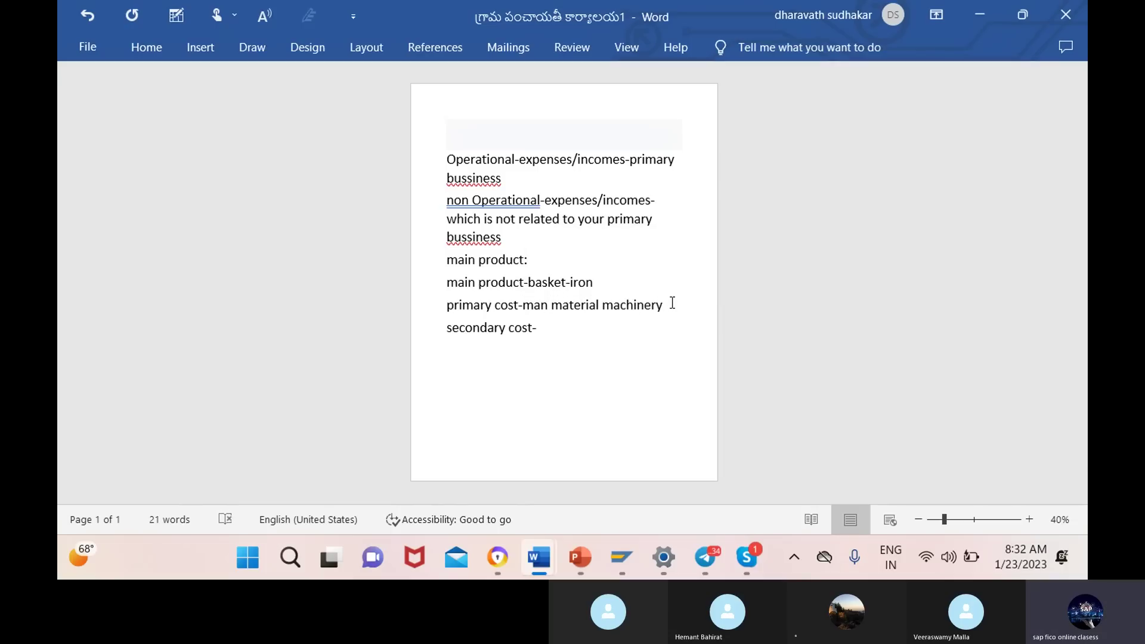
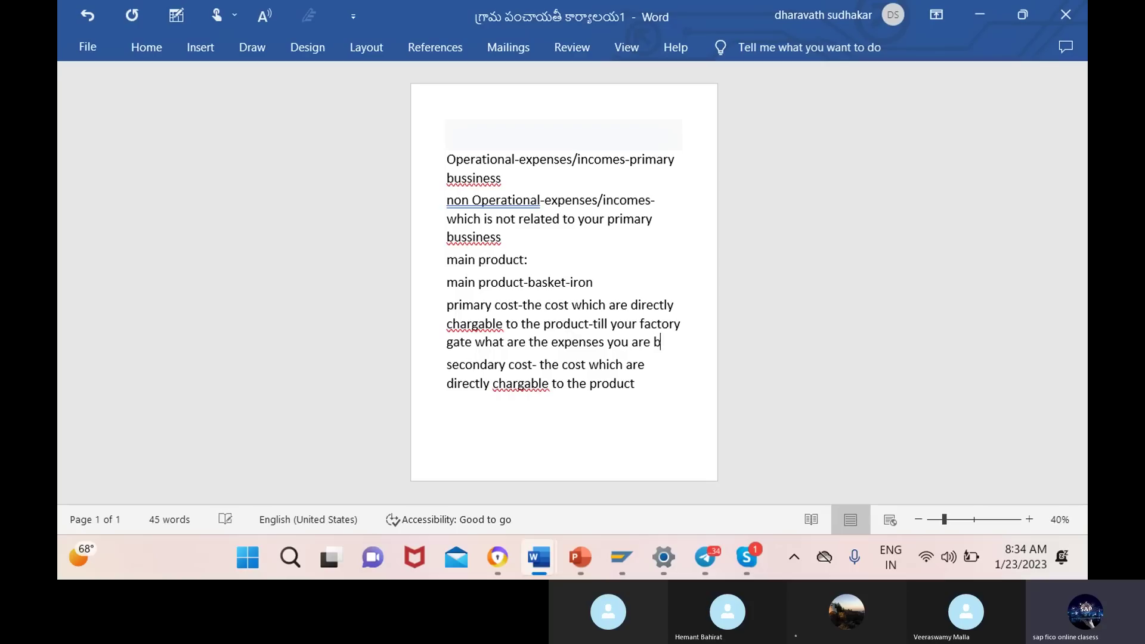
Finish the primary cost definition with the word "baring" and insert a blank line below it.
{"action": "type", "text": "g"}
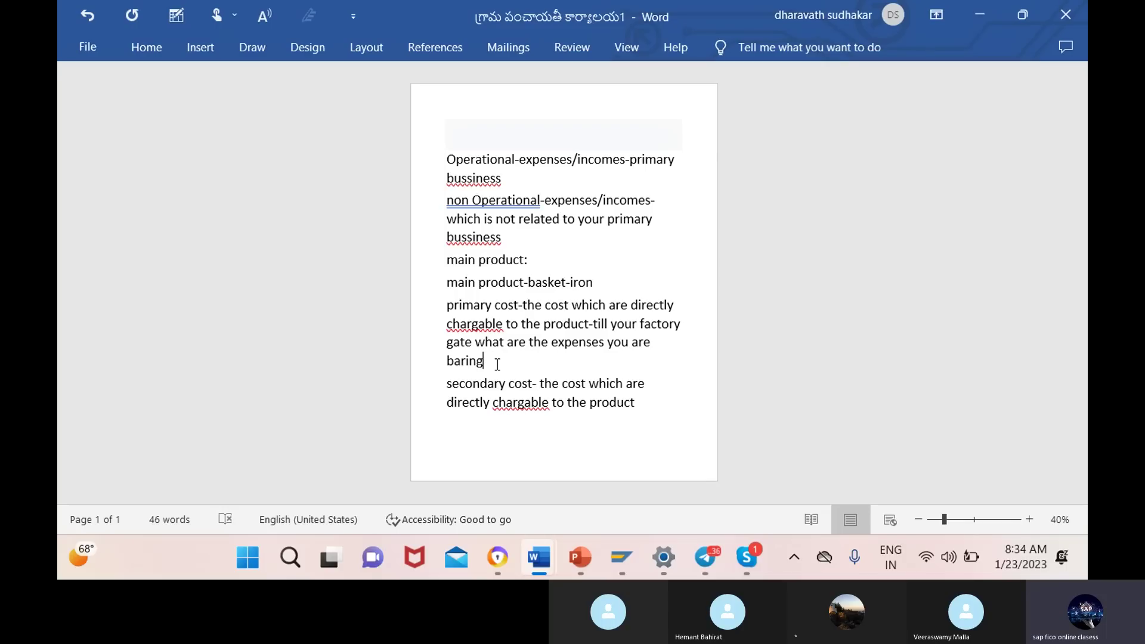
{"action": "key", "text": "Return"}
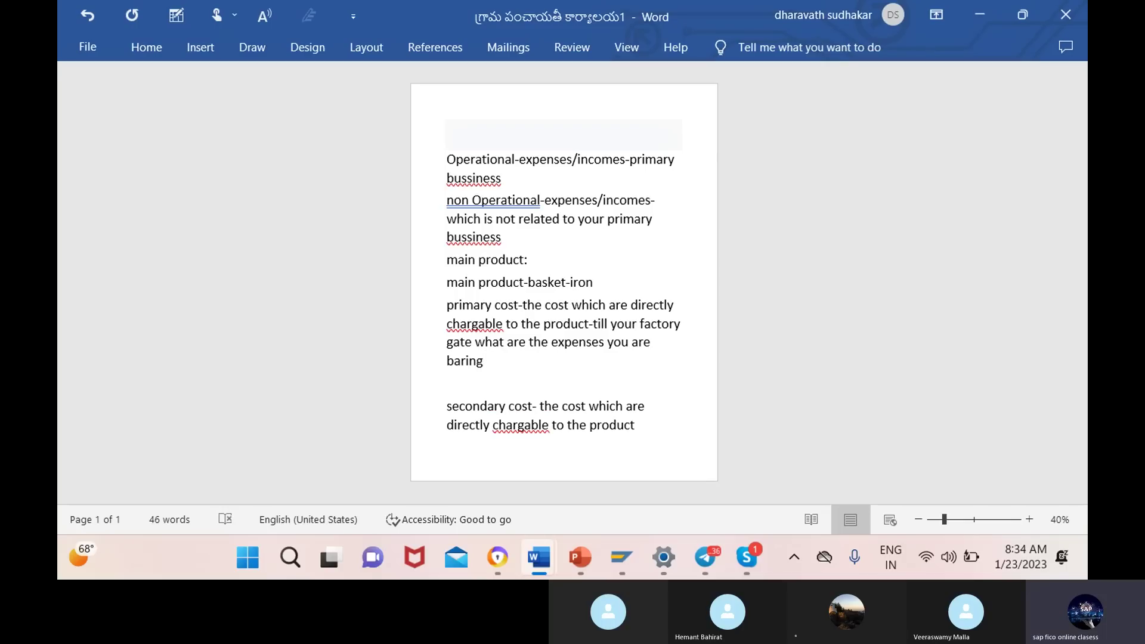
Enter "revenue" on the blank line between the primary cost and secondary cost definitions.
{"action": "type", "text": "re"}
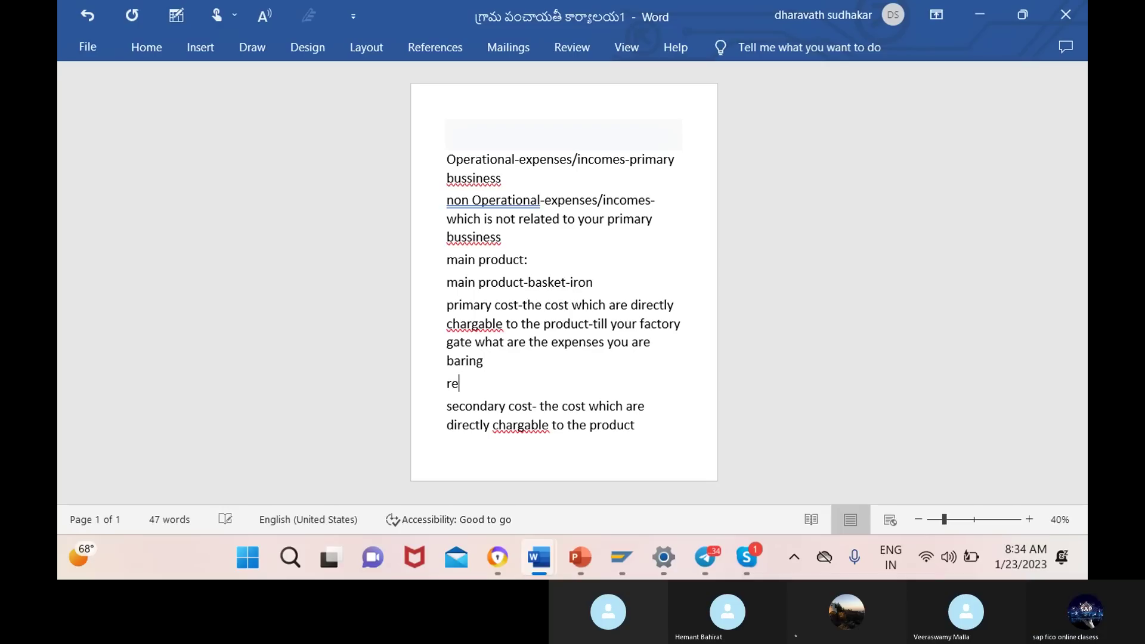
{"action": "type", "text": "venue"}
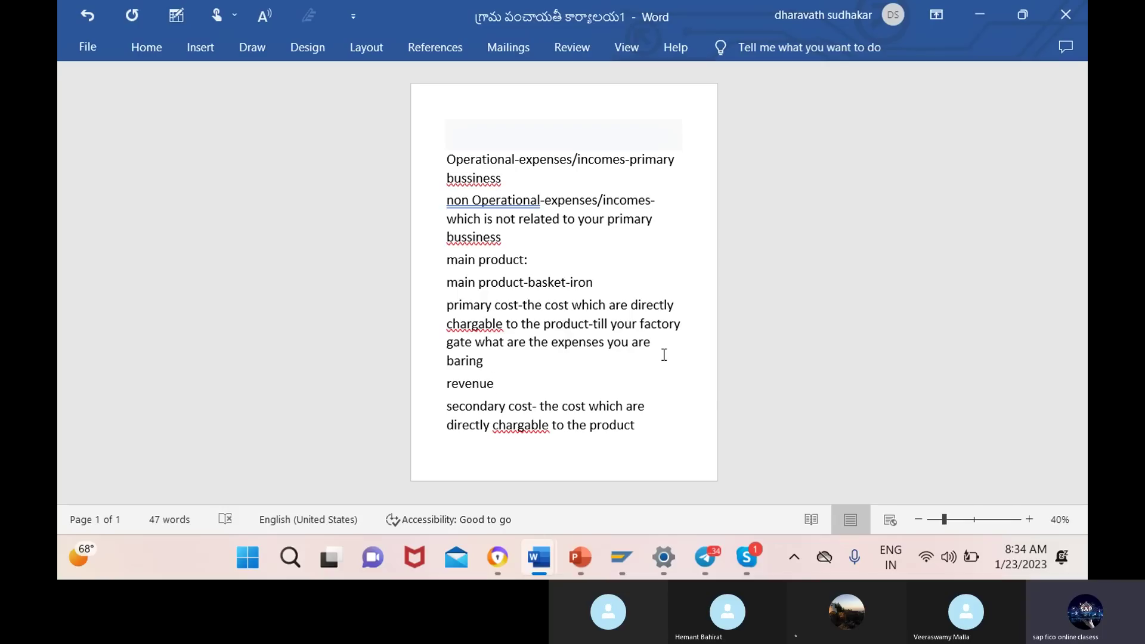
Switch to SAP's Change G/L Account Centrally window and review the available G/L account types for the bank account.
{"action": "mouse_move", "coordinate": [636, 566]}
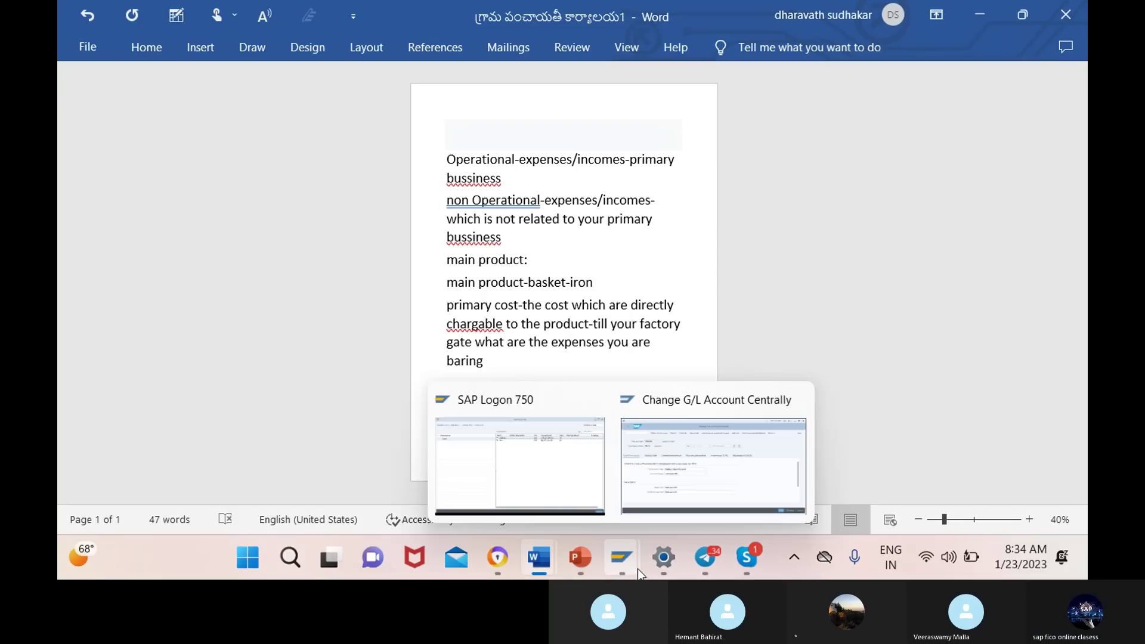
{"action": "left_click", "coordinate": [693, 471]}
{"action": "left_click", "coordinate": [525, 286]}
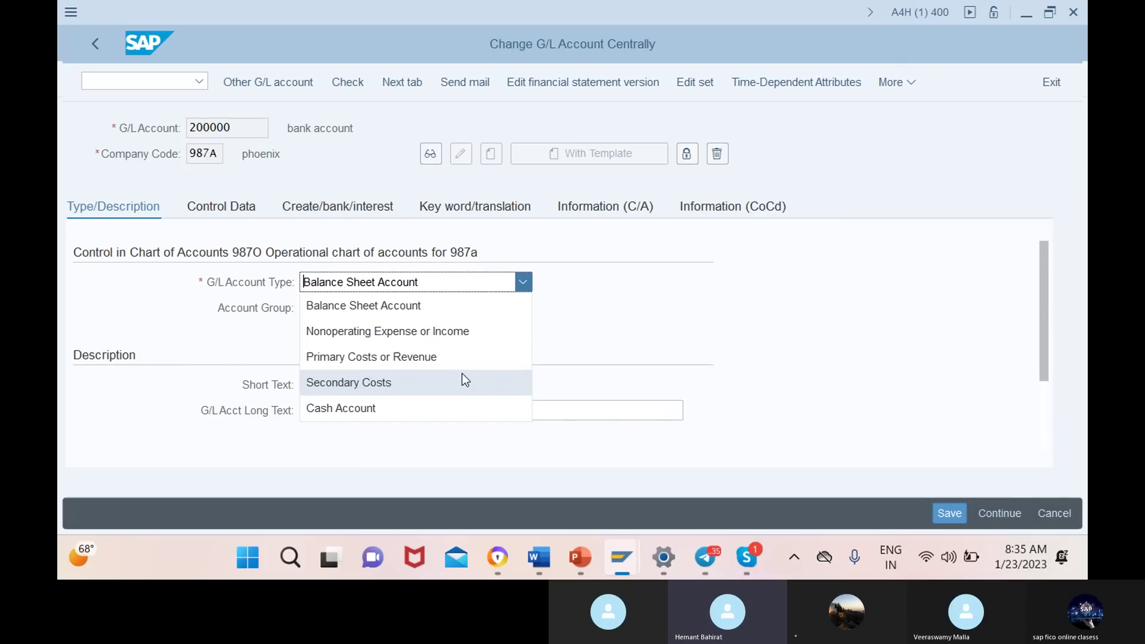
{"action": "left_click", "coordinate": [540, 447]}
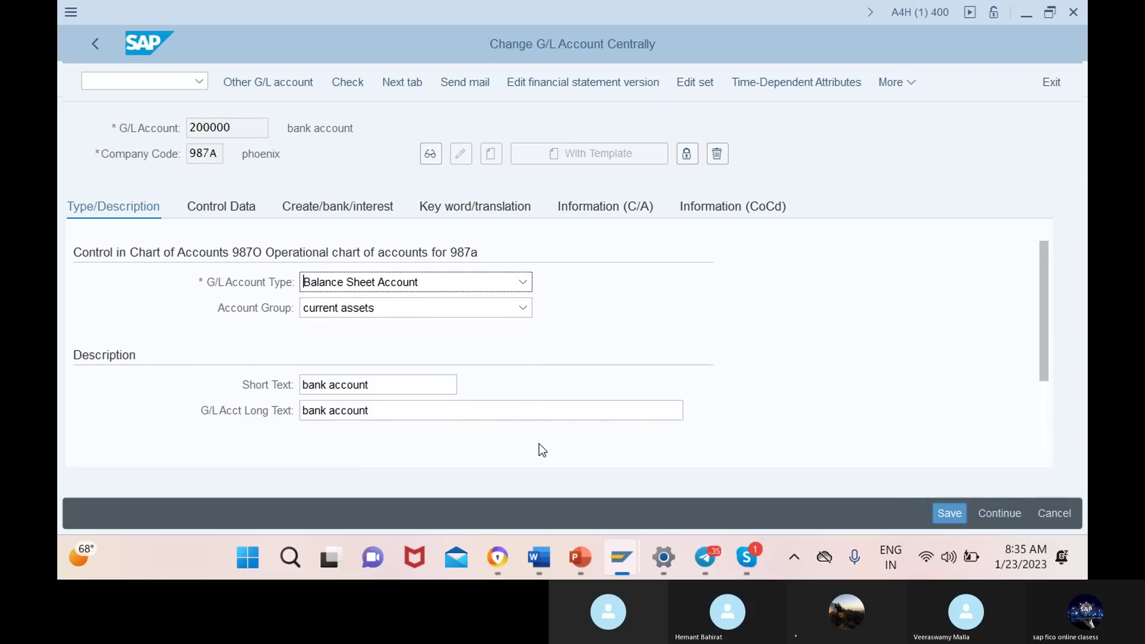
Open the G/L account groups with transaction /nobd4 and start adding new entries.
{"action": "mouse_move", "coordinate": [621, 563]}
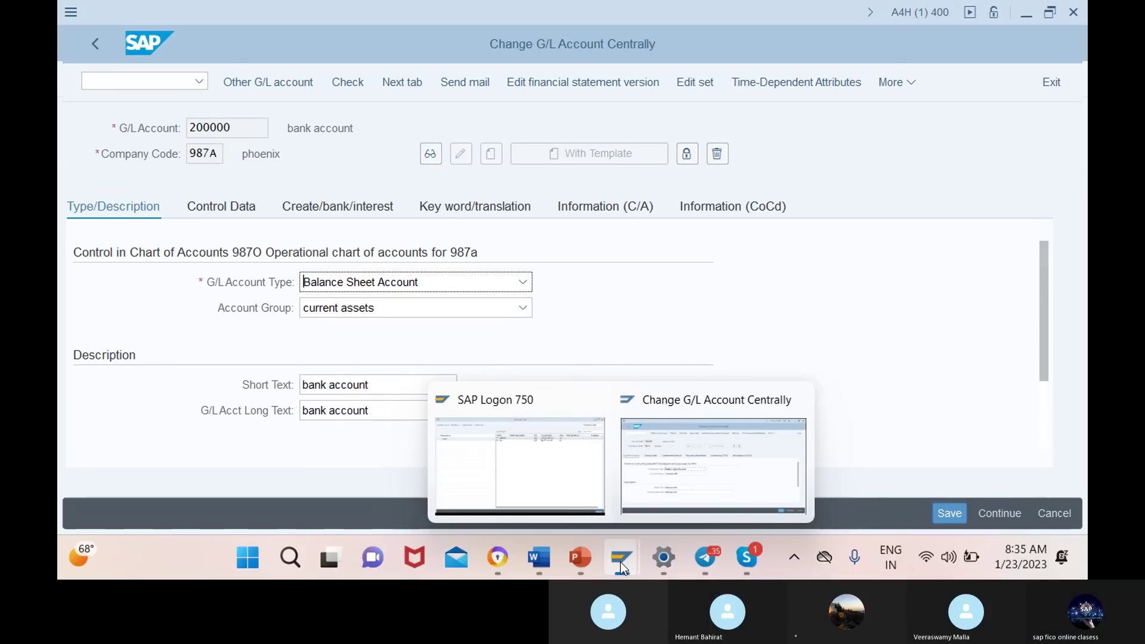
{"action": "left_click", "coordinate": [661, 489]}
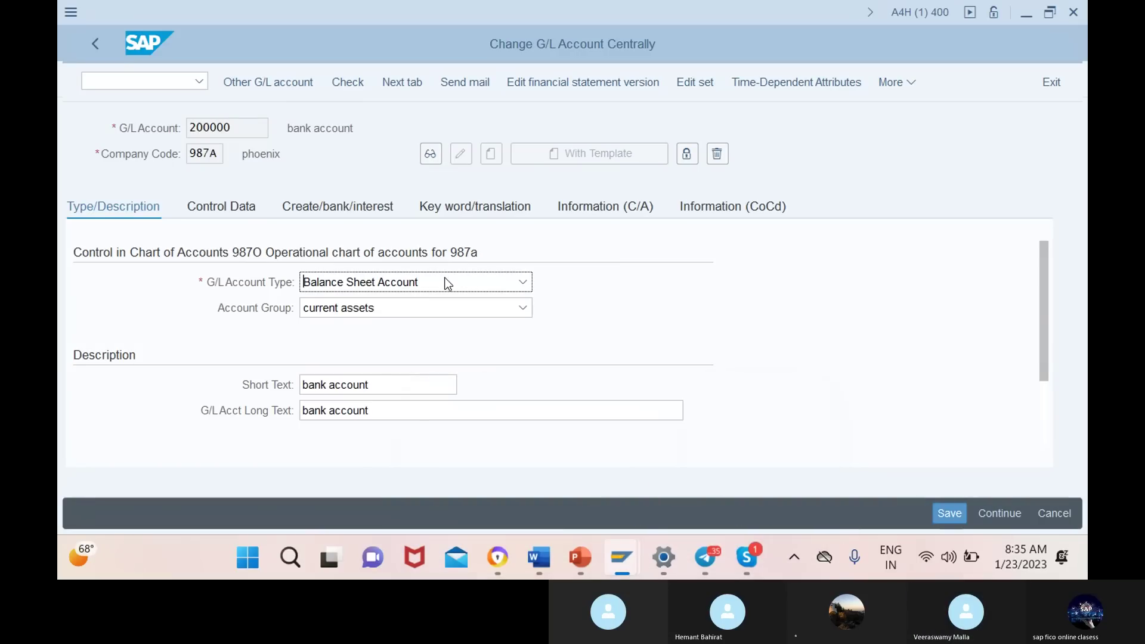
{"action": "left_click", "coordinate": [140, 77]}
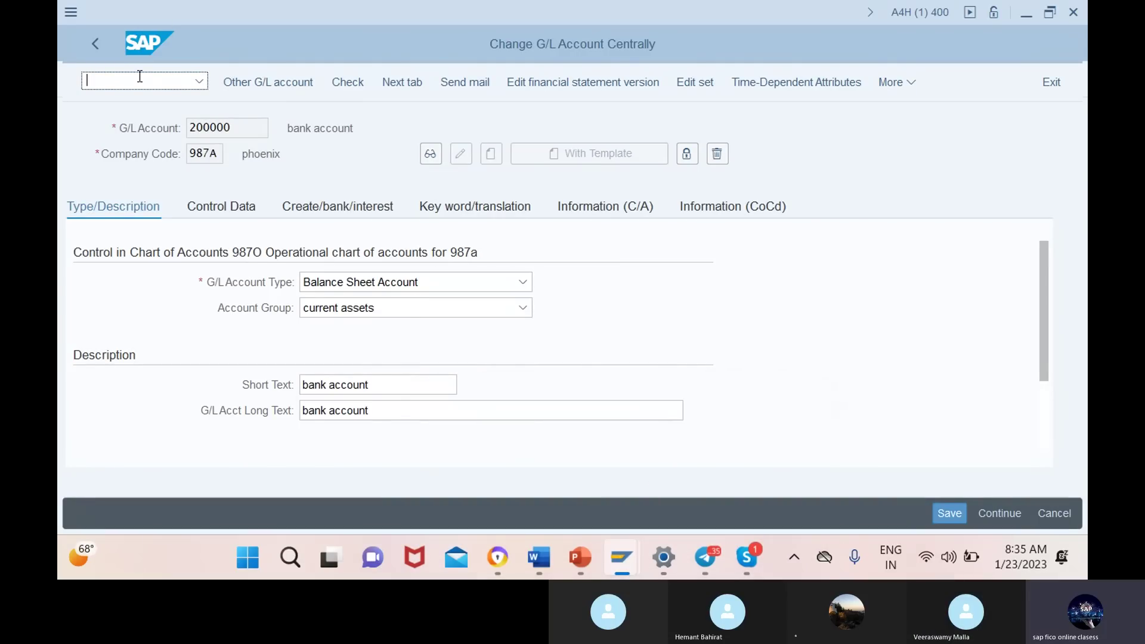
{"action": "type", "text": "/nobd4"}
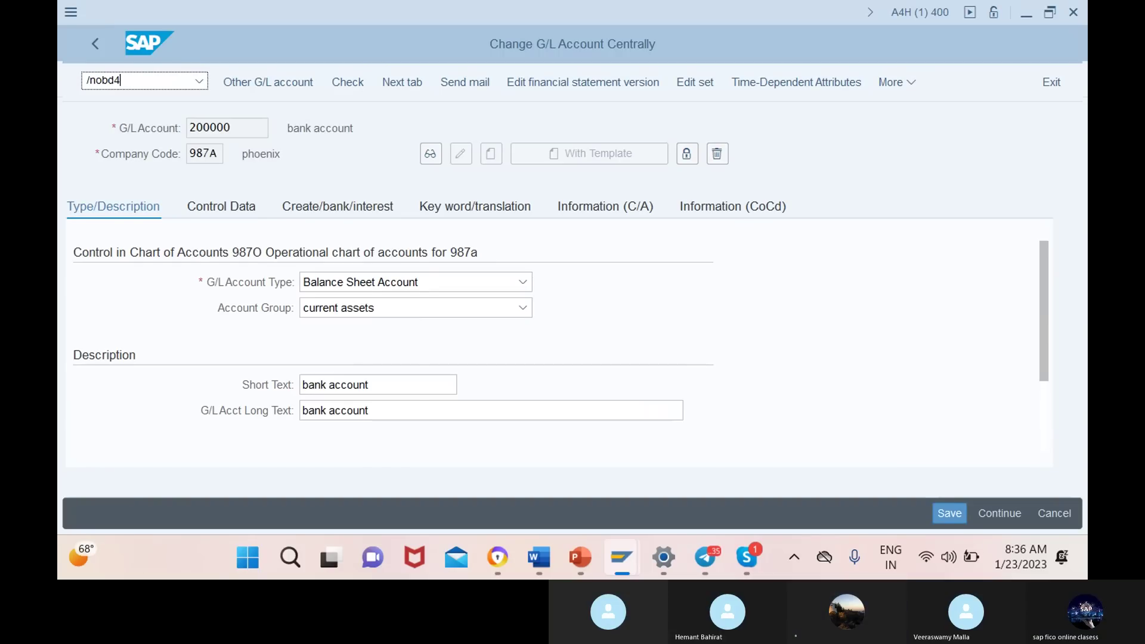
{"action": "key", "text": "Return"}
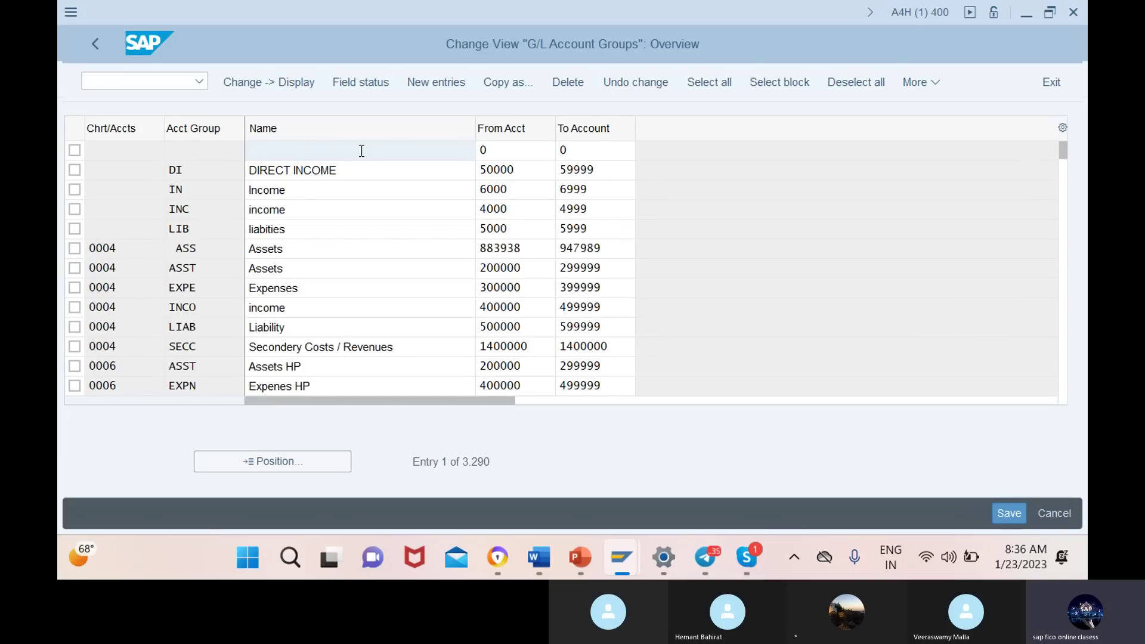
{"action": "left_click", "coordinate": [442, 79]}
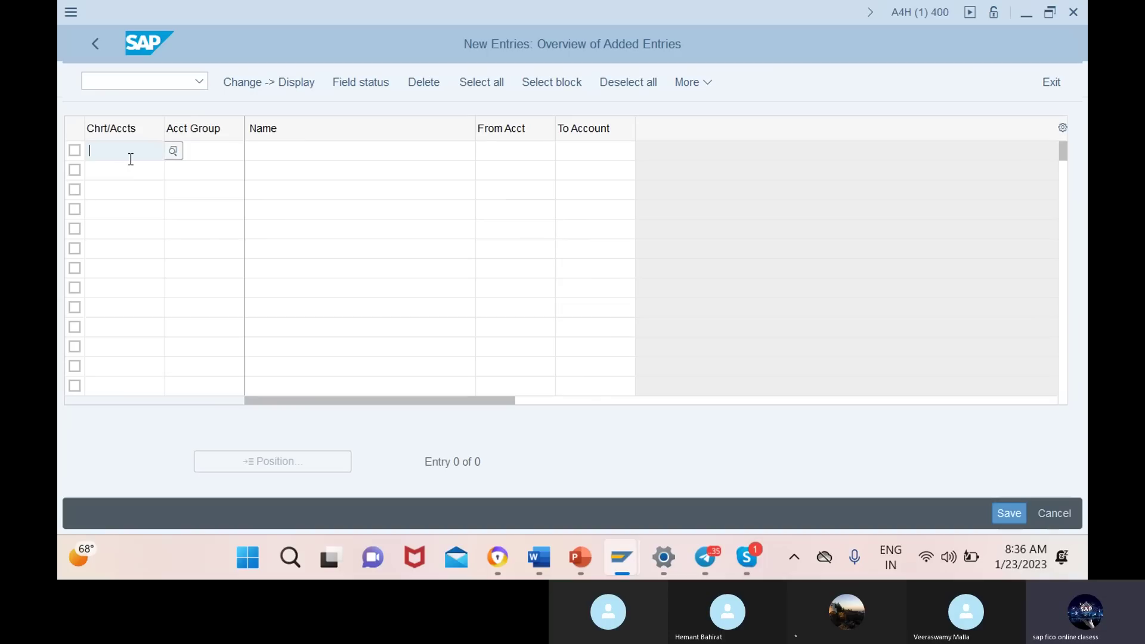
Enter account group scca for chart of accounts 12MO in the first row and name it SHARE CAPITAL.
{"action": "type", "text": "12mo"}
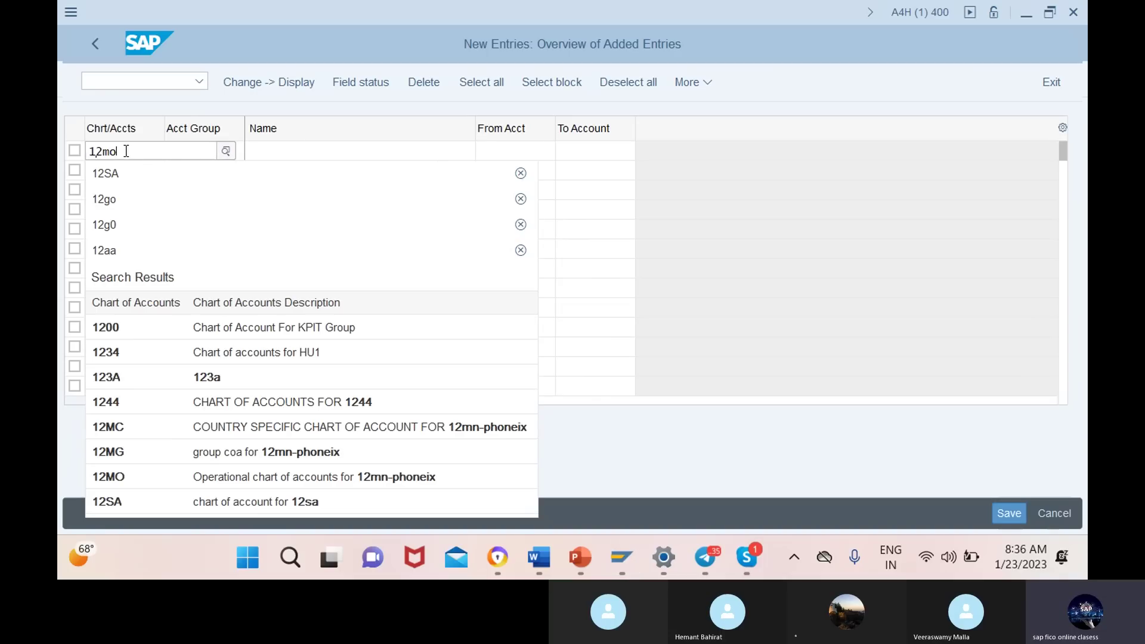
{"action": "left_click", "coordinate": [176, 235]}
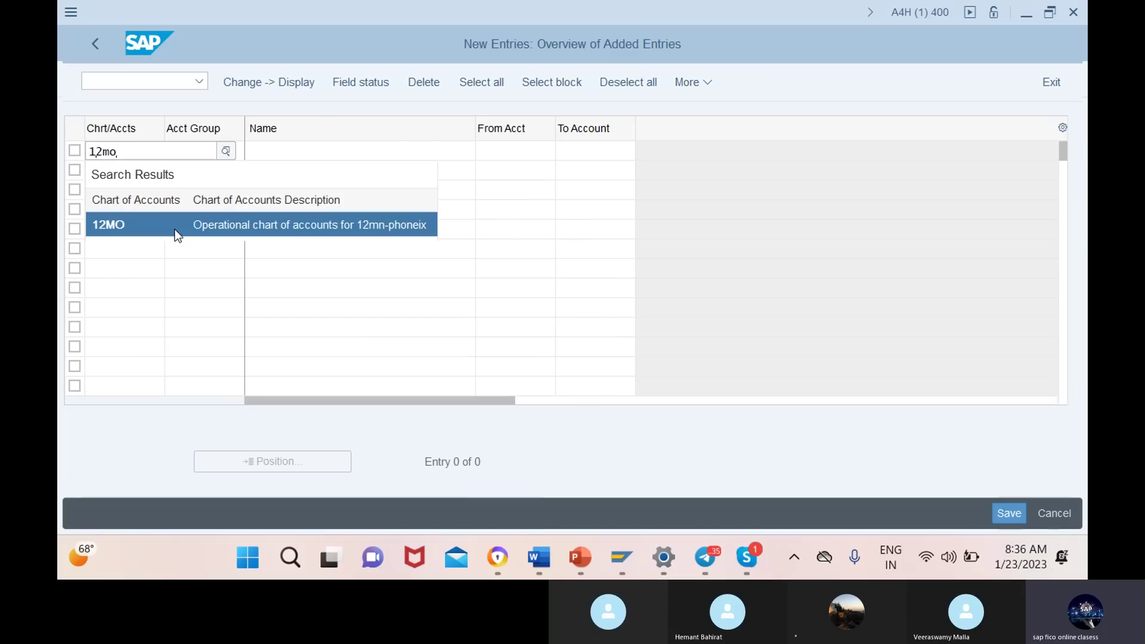
{"action": "left_click", "coordinate": [209, 150]}
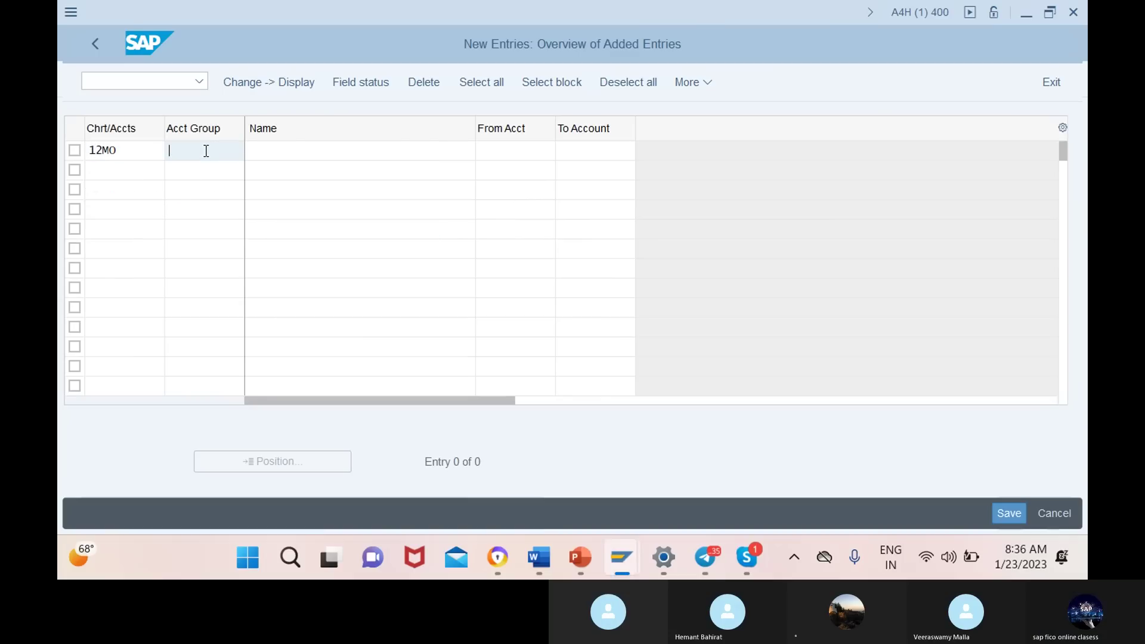
{"action": "type", "text": "s"}
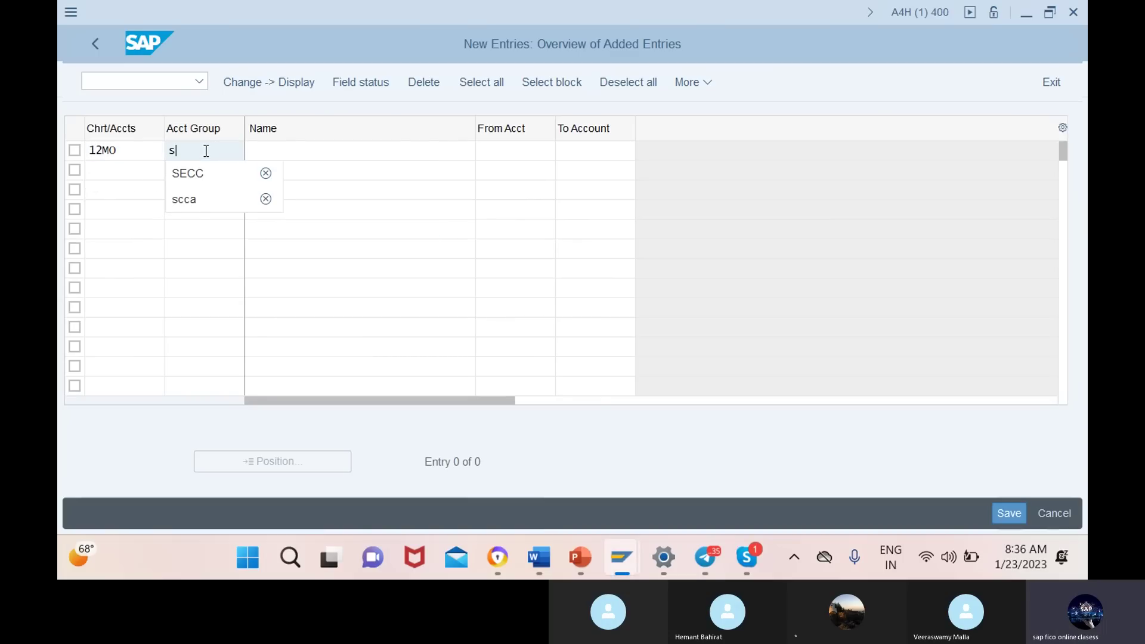
{"action": "left_click", "coordinate": [216, 196]}
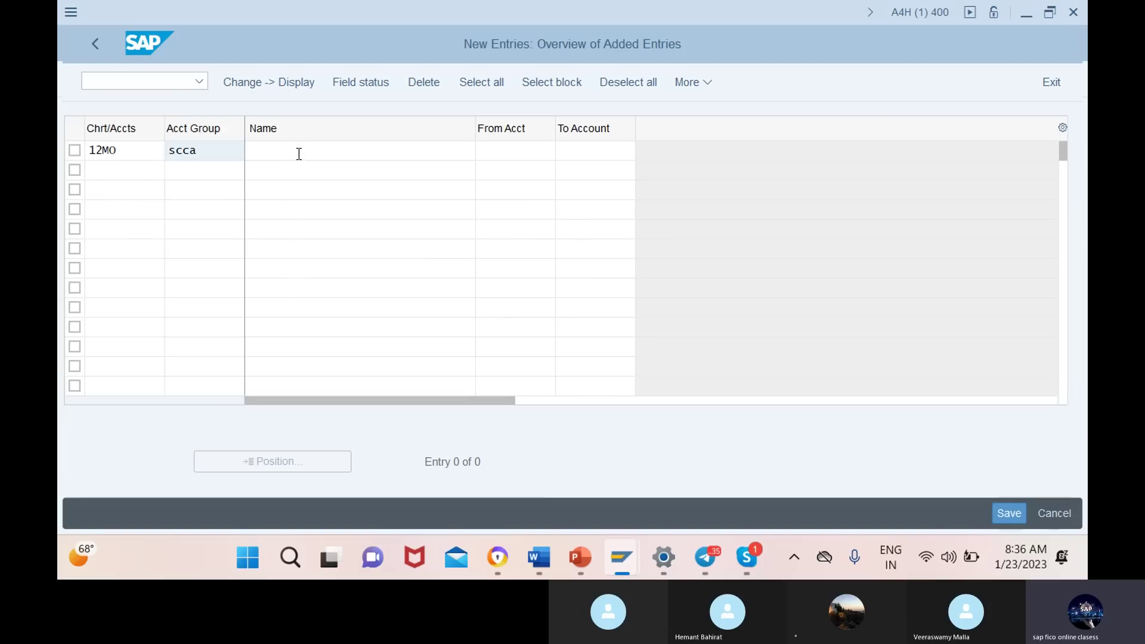
{"action": "left_click", "coordinate": [298, 154]}
{"action": "type", "text": "share"}
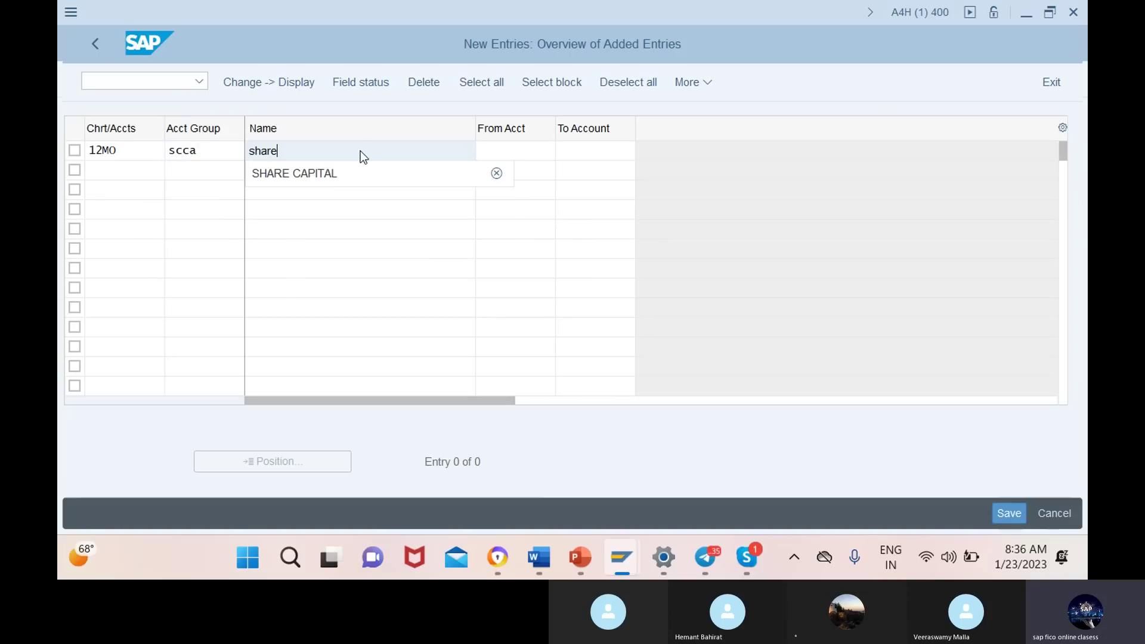
{"action": "left_click", "coordinate": [356, 172]}
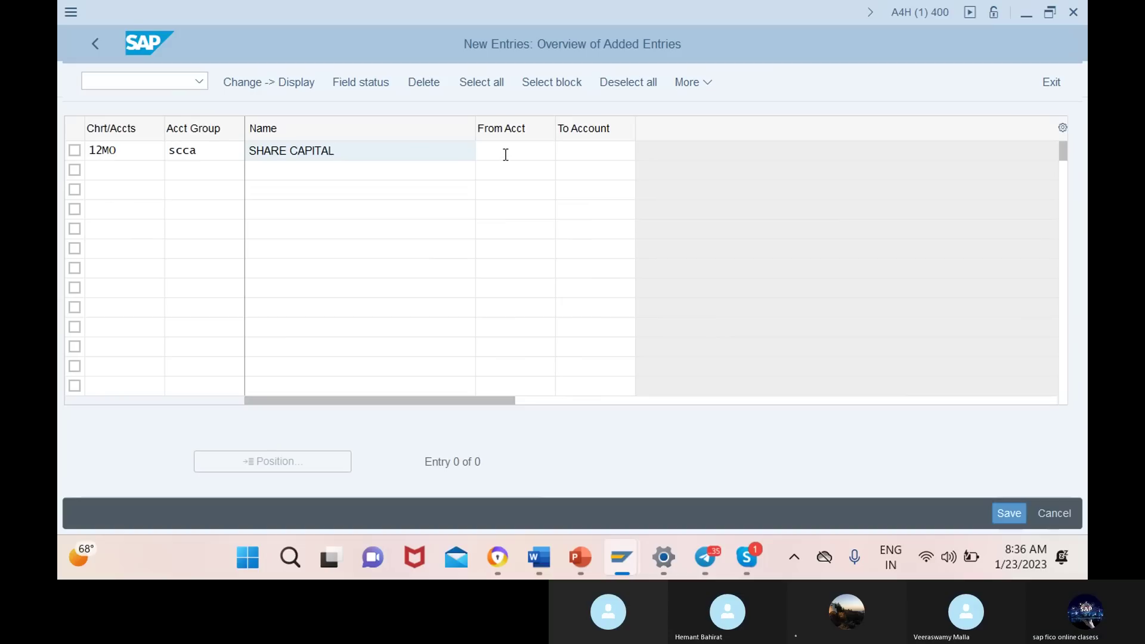
Set the share capital group's account range from 100000 to 100100.
{"action": "left_click", "coordinate": [527, 151]}
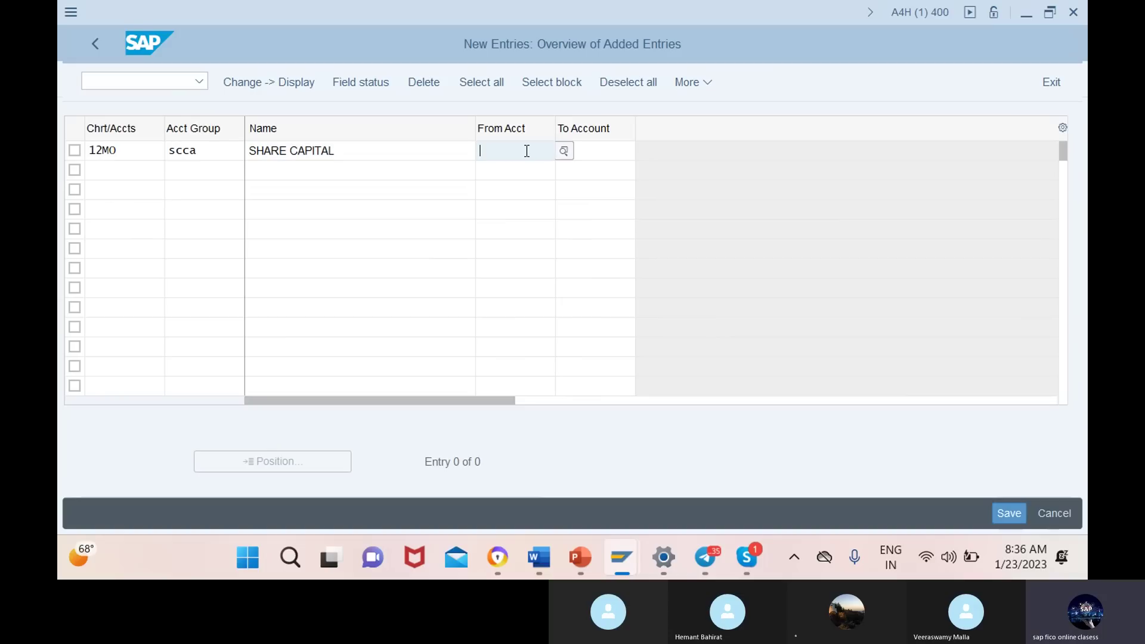
{"action": "type", "text": "1"}
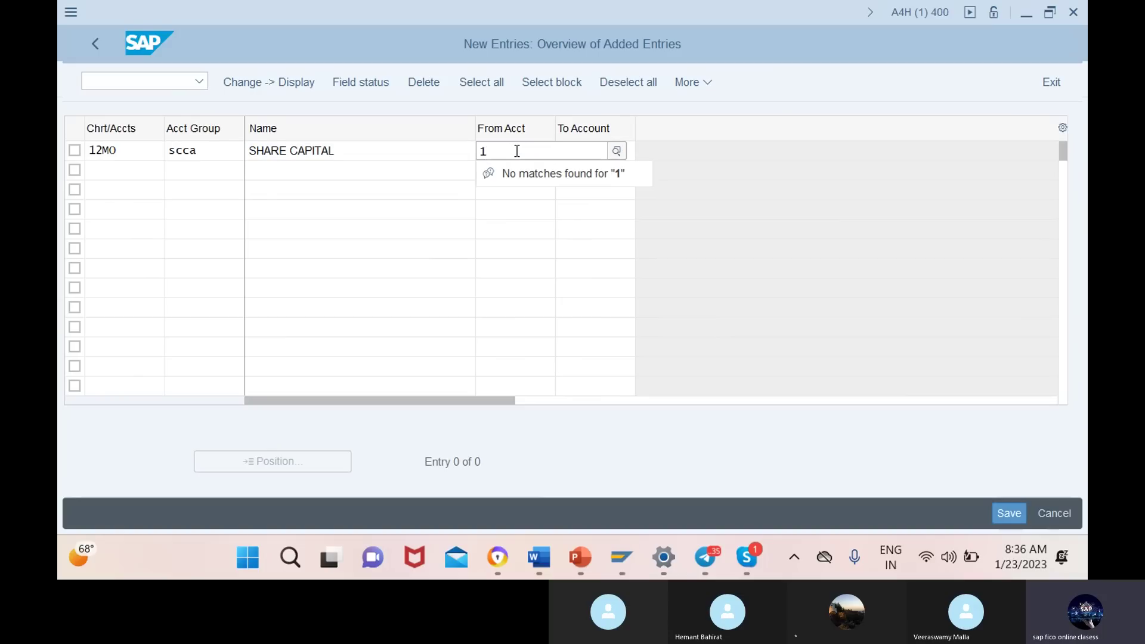
{"action": "type", "text": "00000"}
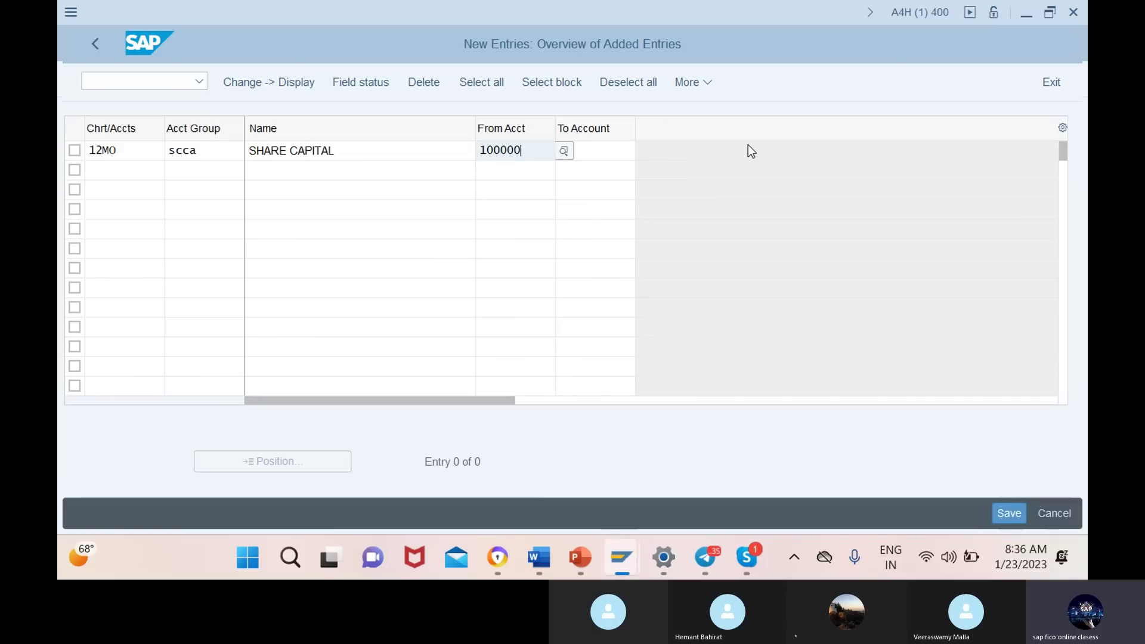
{"action": "left_click", "coordinate": [606, 151]}
{"action": "type", "text": "100100"}
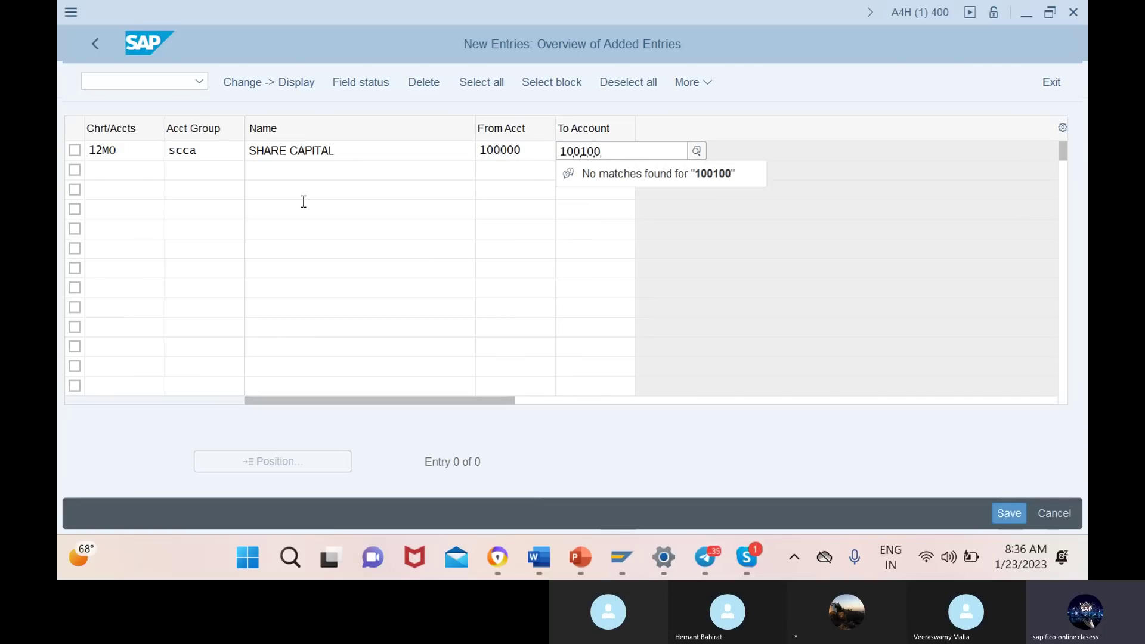
Enter chart of accounts 12MO and account group prim in the second row.
{"action": "left_click", "coordinate": [136, 171]}
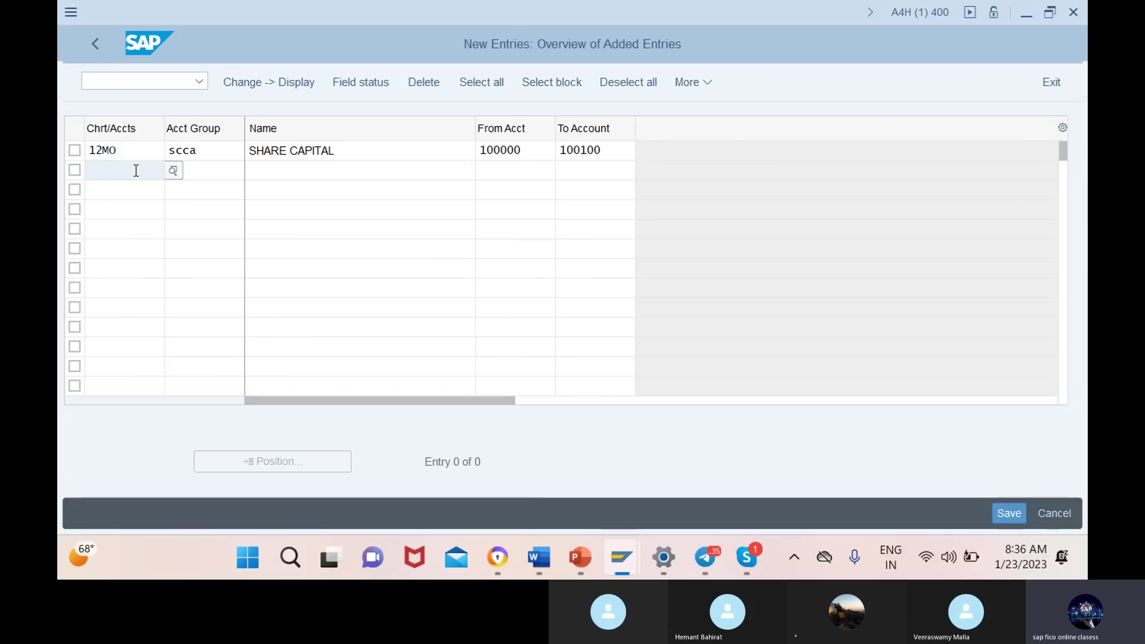
{"action": "type", "text": "12mo"}
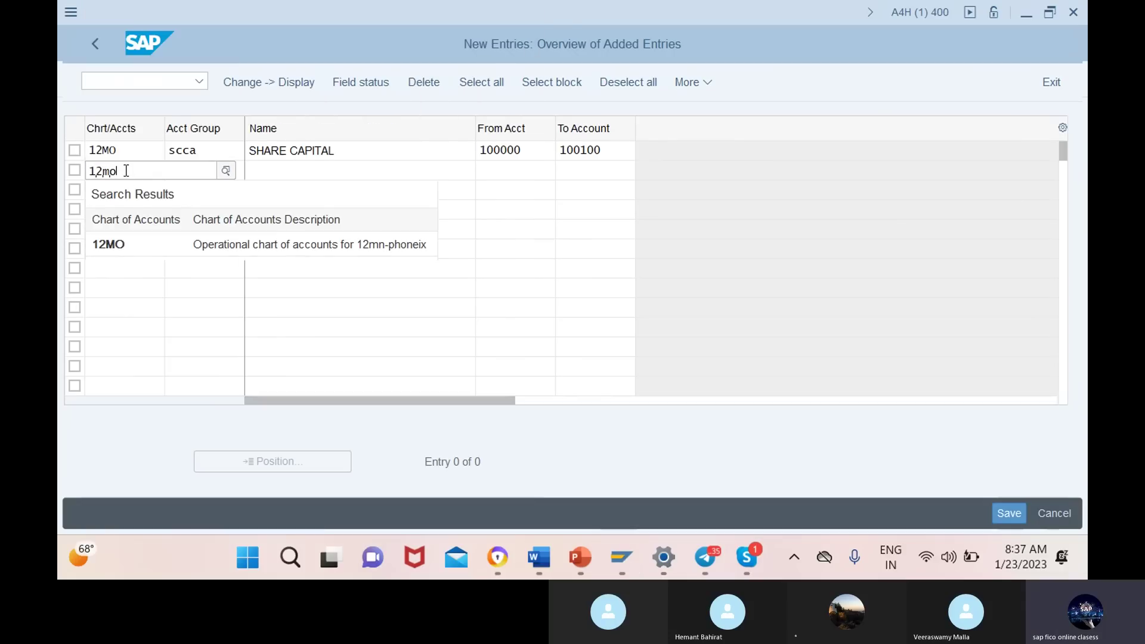
{"action": "left_click", "coordinate": [146, 248]}
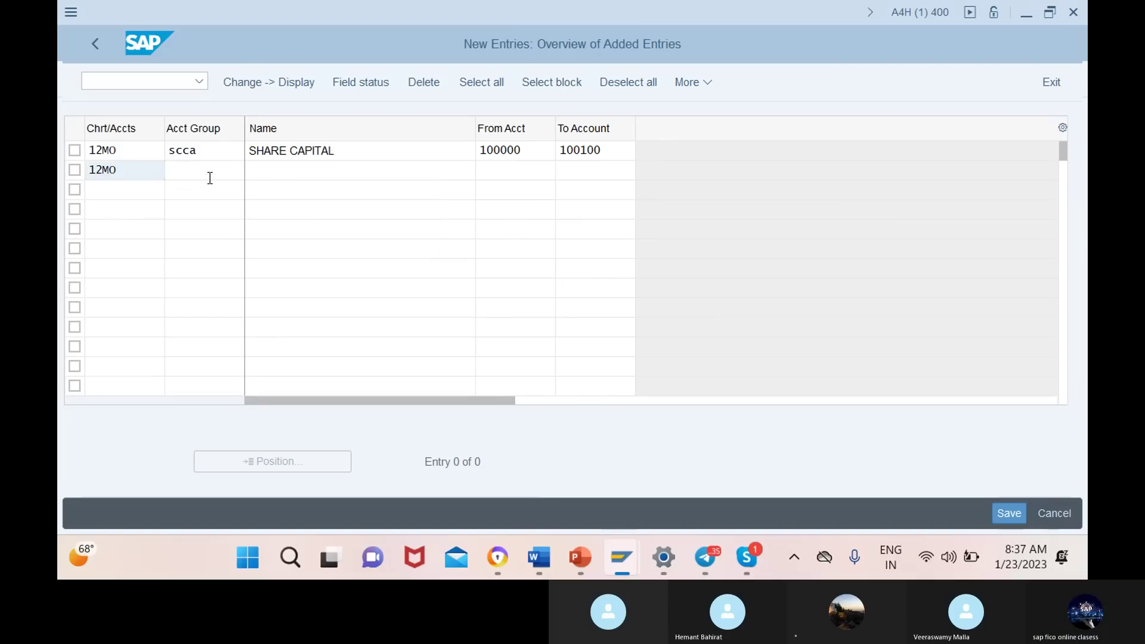
{"action": "left_click", "coordinate": [205, 170]}
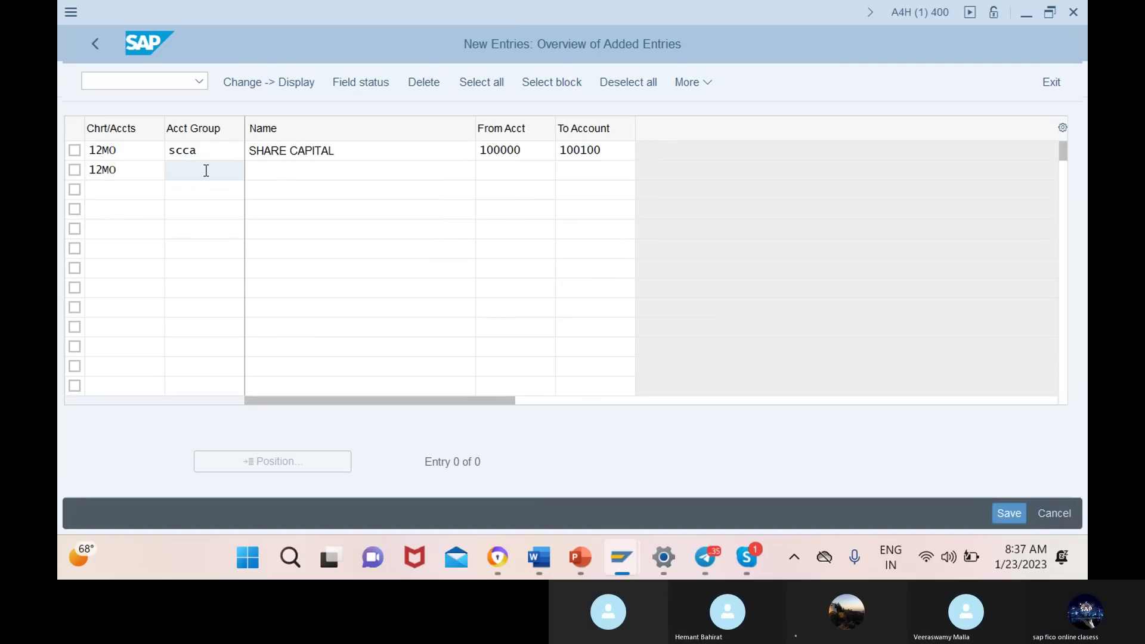
{"action": "type", "text": "prim"}
Name the prim account group "primary cost".
{"action": "left_click", "coordinate": [362, 170]}
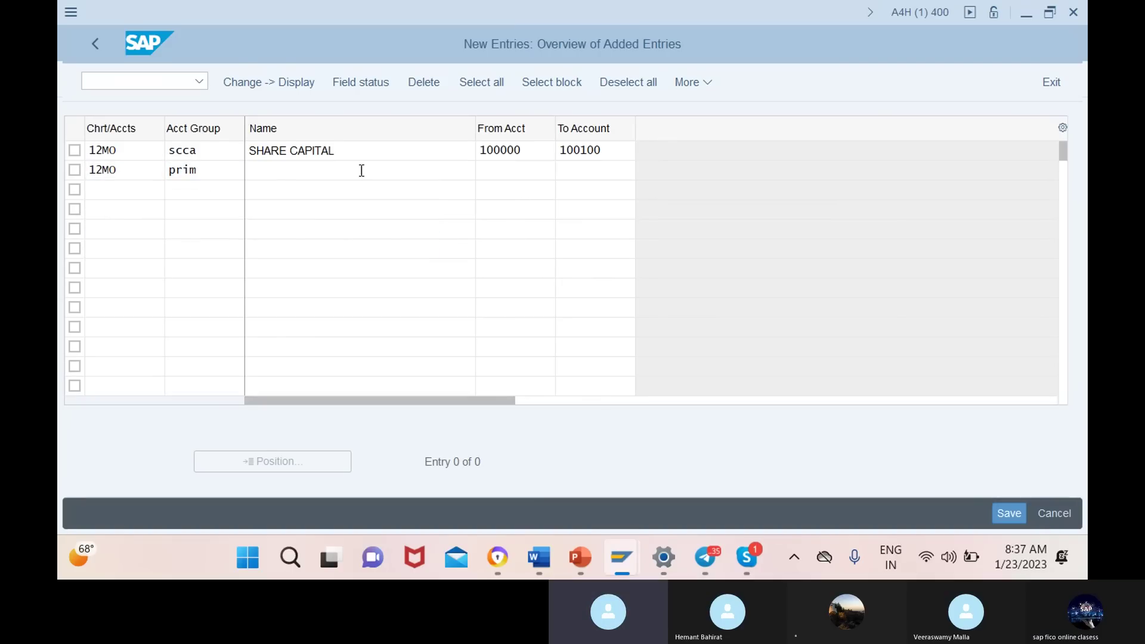
{"action": "type", "text": "ary cost"}
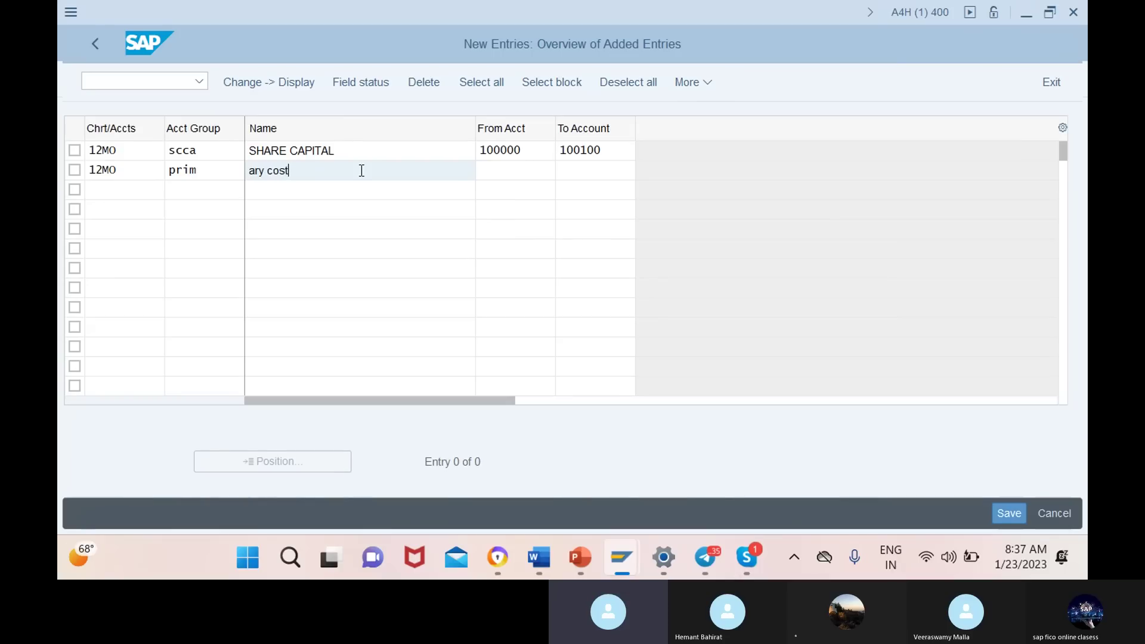
{"action": "key", "text": "BackSpace"}
{"action": "key", "text": "BackSpace"}
{"action": "key", "text": "BackSpace"}
{"action": "key", "text": "BackSpace"}
{"action": "key", "text": "BackSpace"}
{"action": "key", "text": "BackSpace"}
{"action": "key", "text": "BackSpace"}
{"action": "key", "text": "BackSpace"}
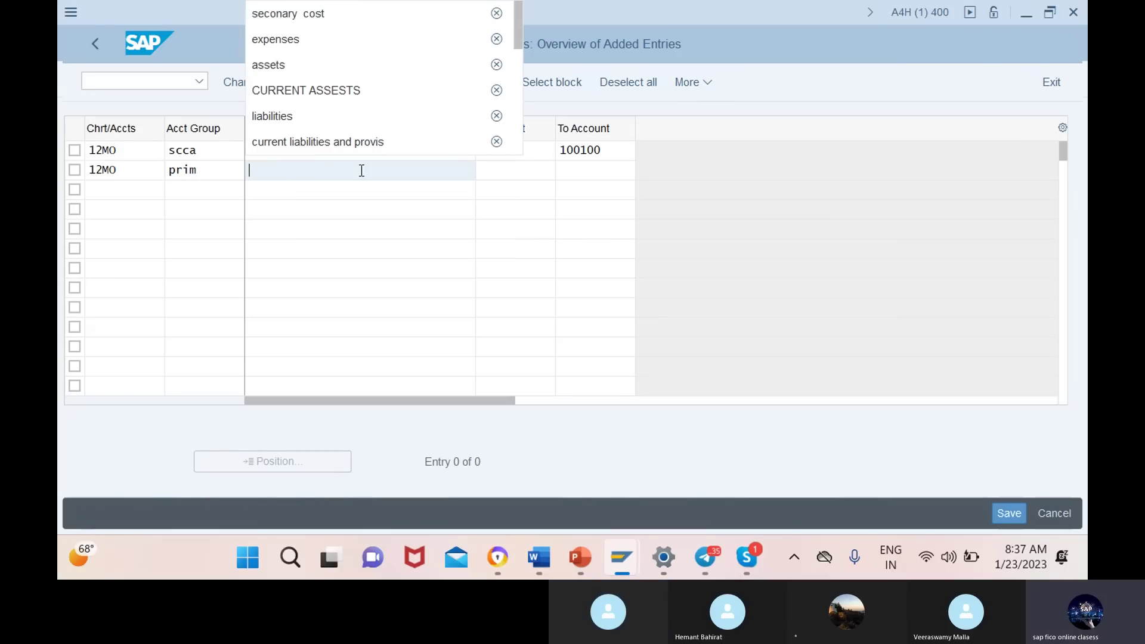
{"action": "type", "text": "pri"}
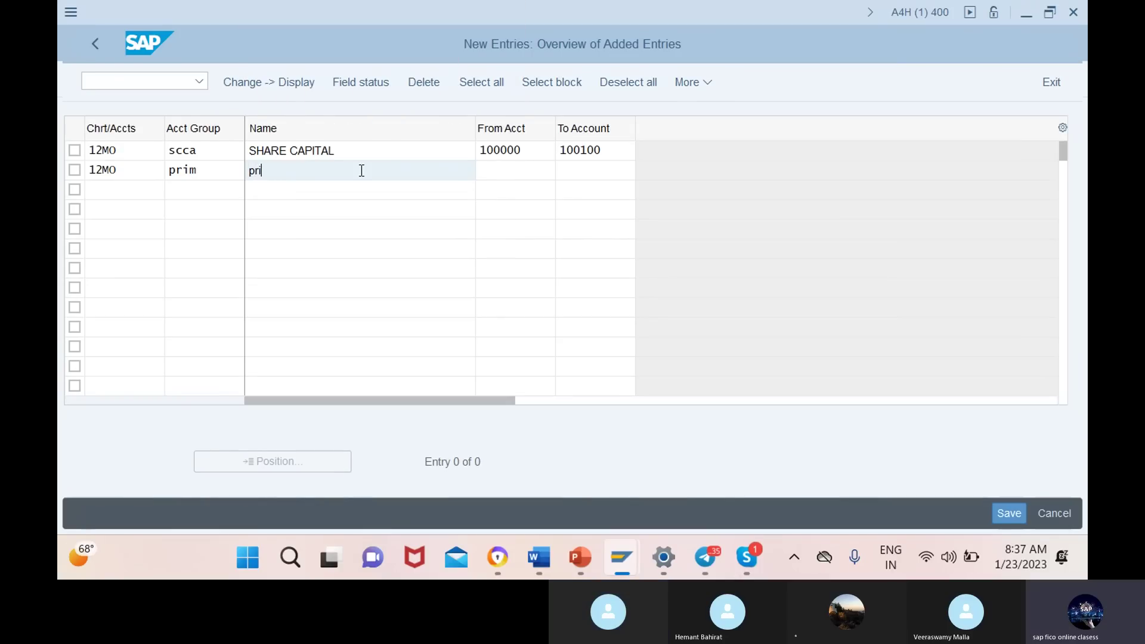
{"action": "type", "text": "mary cost"}
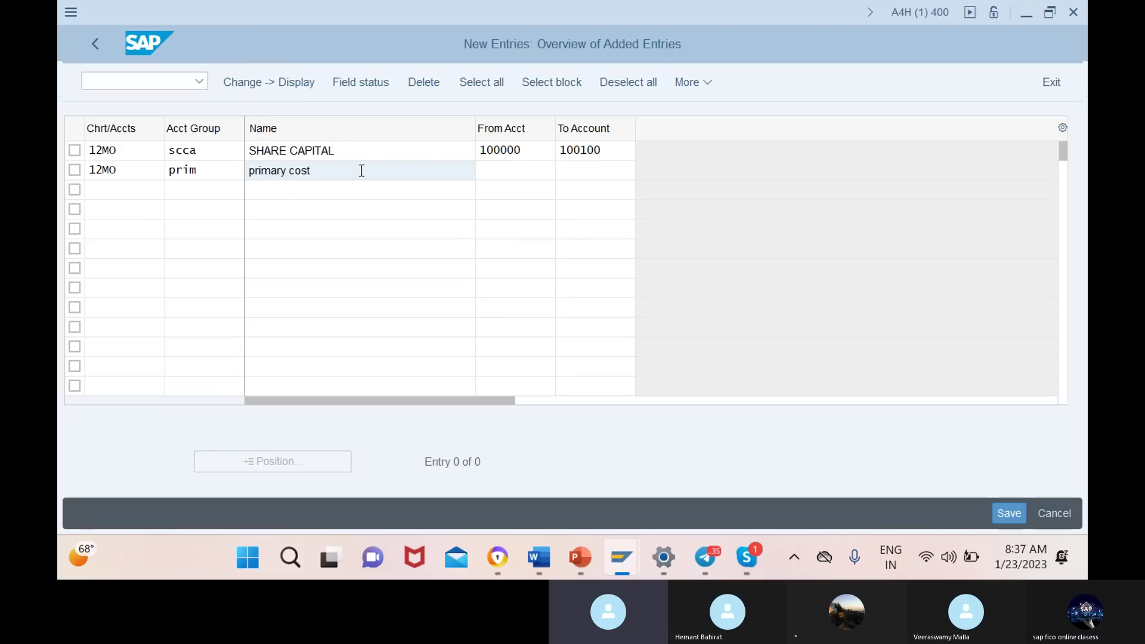
Set the primary cost group's account range from 200000 to 200100.
{"action": "left_click", "coordinate": [527, 171]}
{"action": "type", "text": "2000000"}
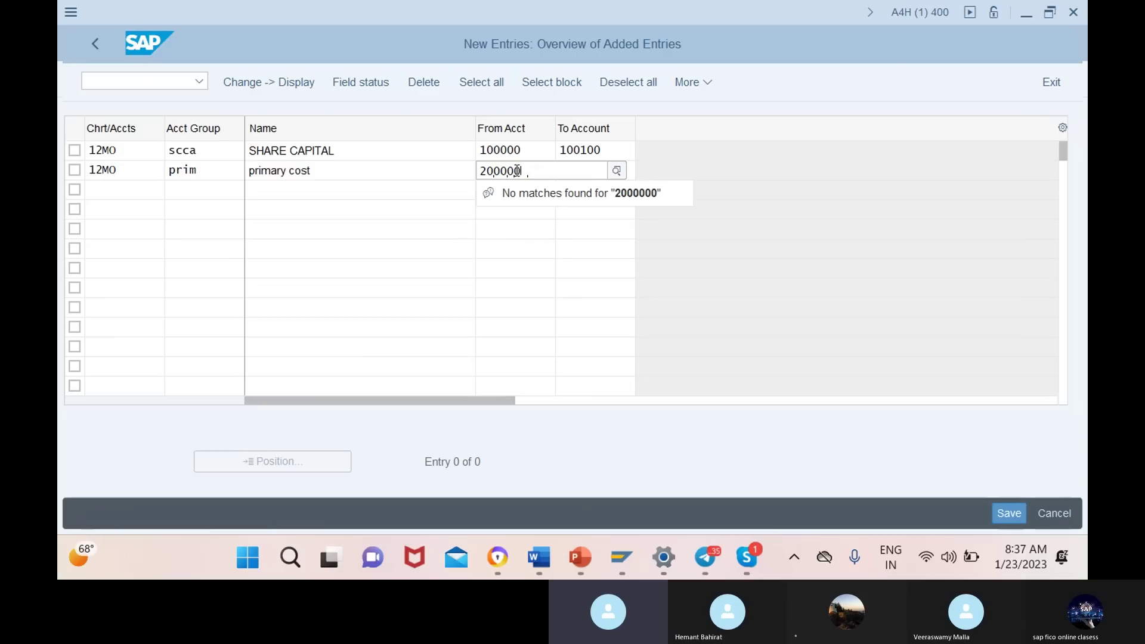
{"action": "key", "text": "BackSpace"}
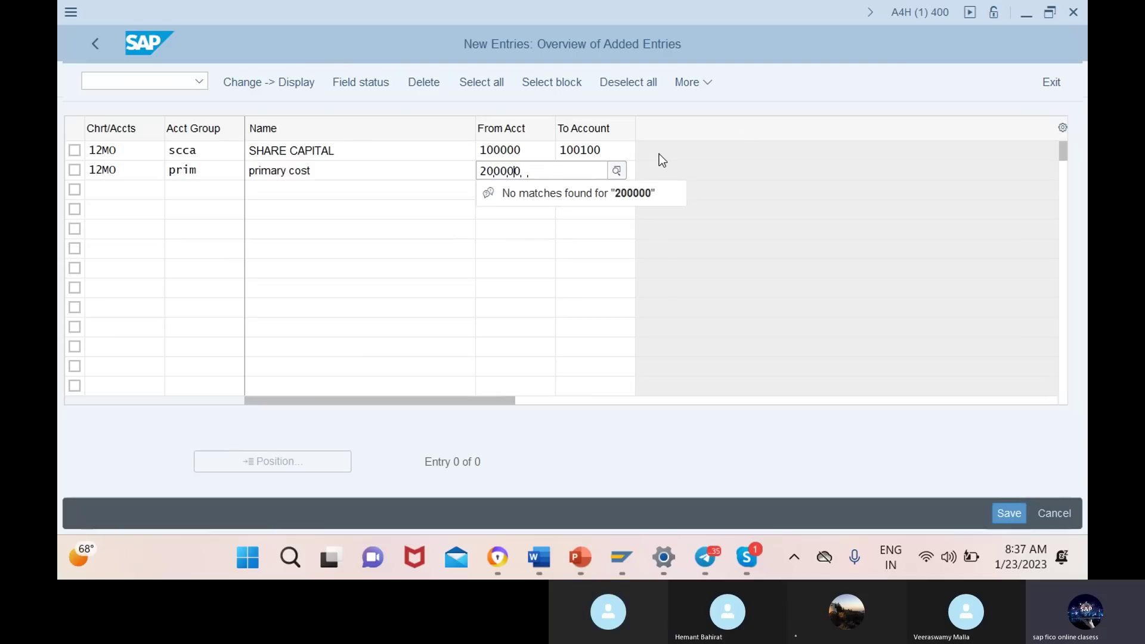
{"action": "left_click", "coordinate": [606, 170]}
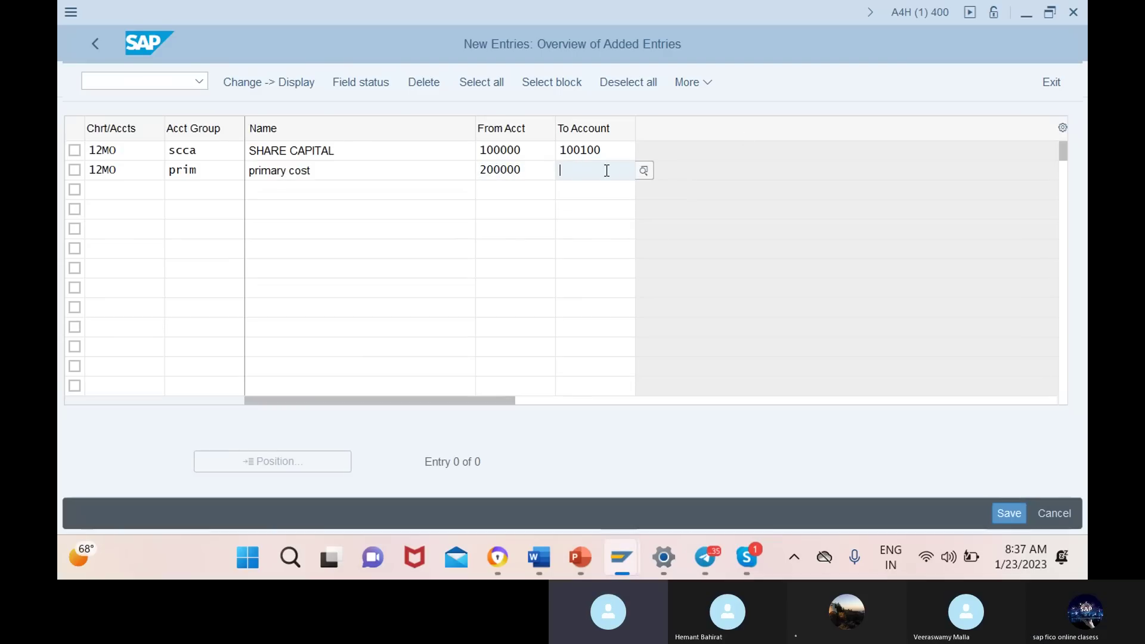
{"action": "type", "text": "200100"}
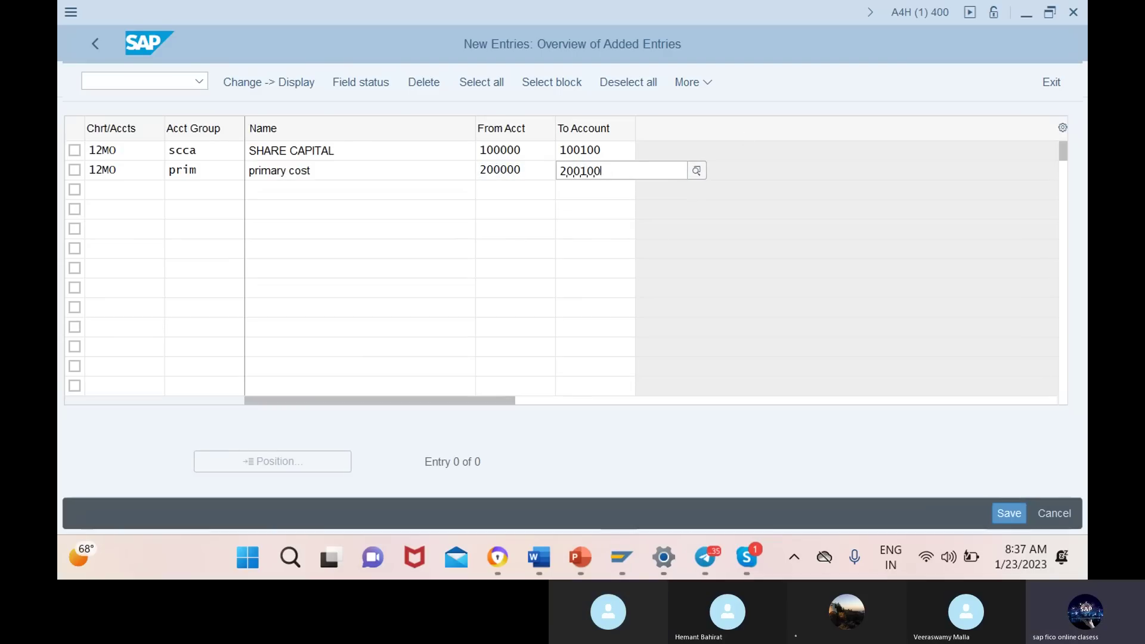
Enter chart of accounts 12MO and account group secc in the third row.
{"action": "left_click", "coordinate": [135, 190]}
{"action": "type", "text": "1"}
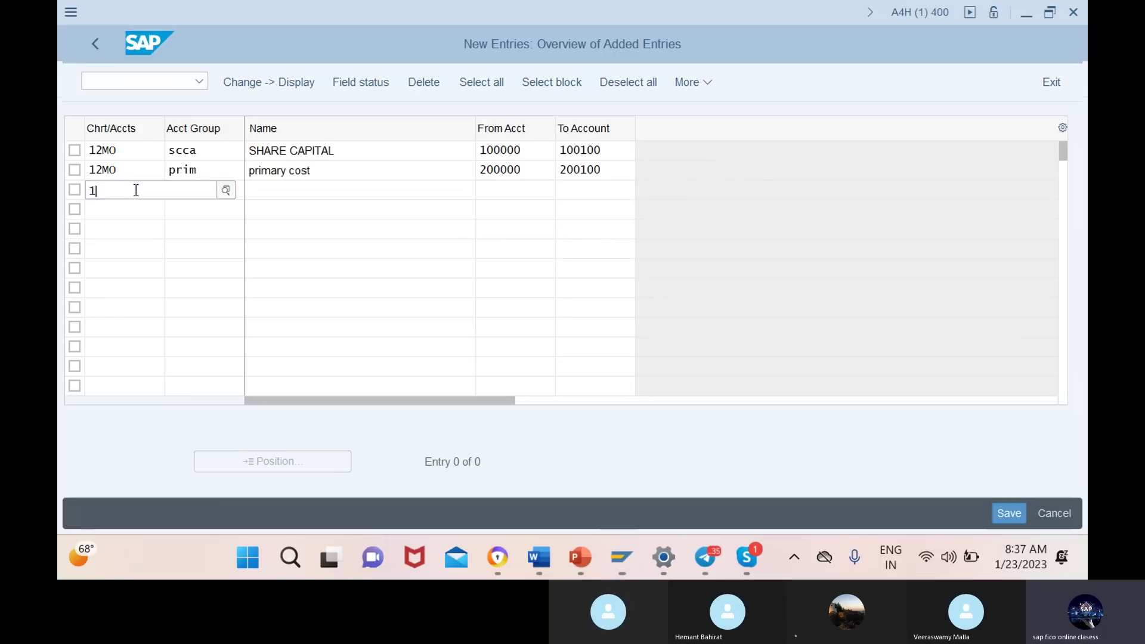
{"action": "type", "text": "2mo"}
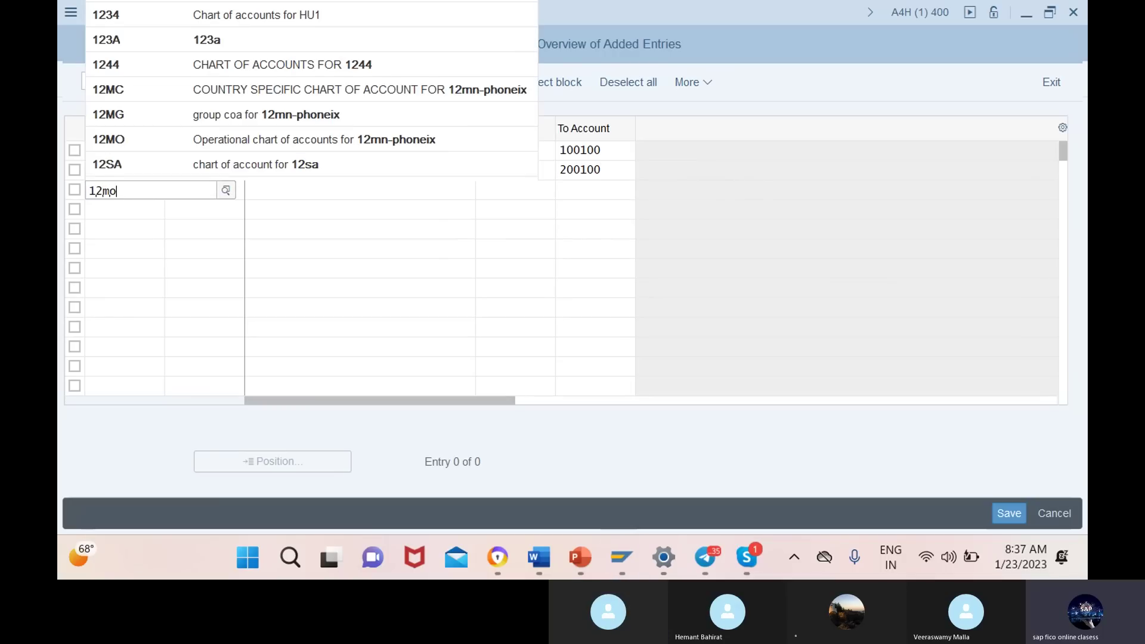
{"action": "left_click", "coordinate": [155, 263]}
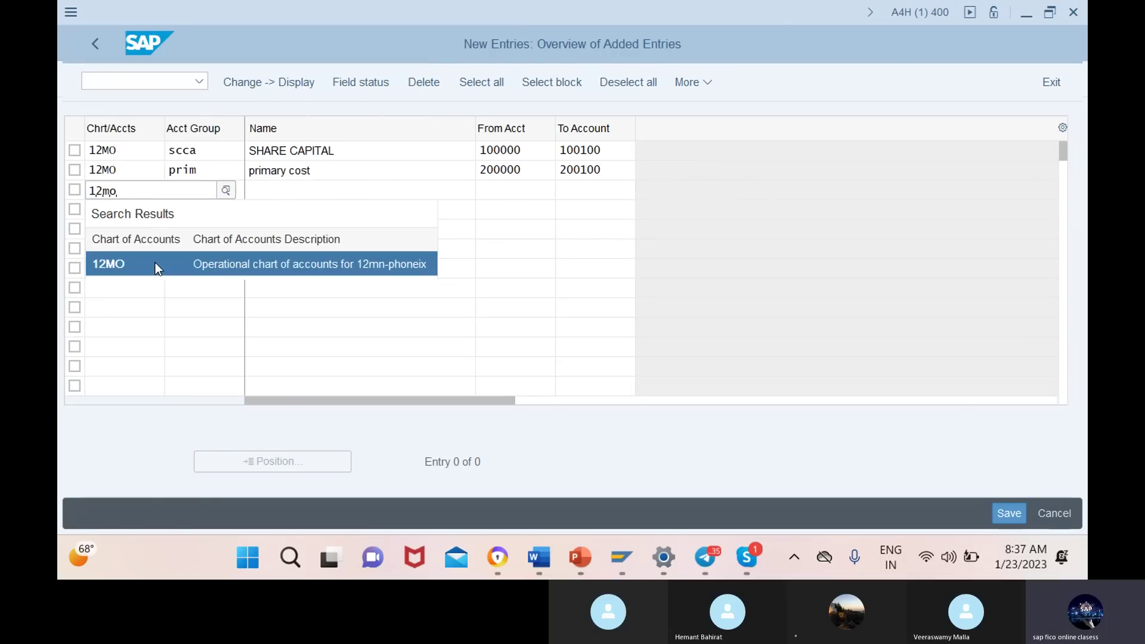
{"action": "left_click", "coordinate": [206, 190]}
{"action": "type", "text": "sec"}
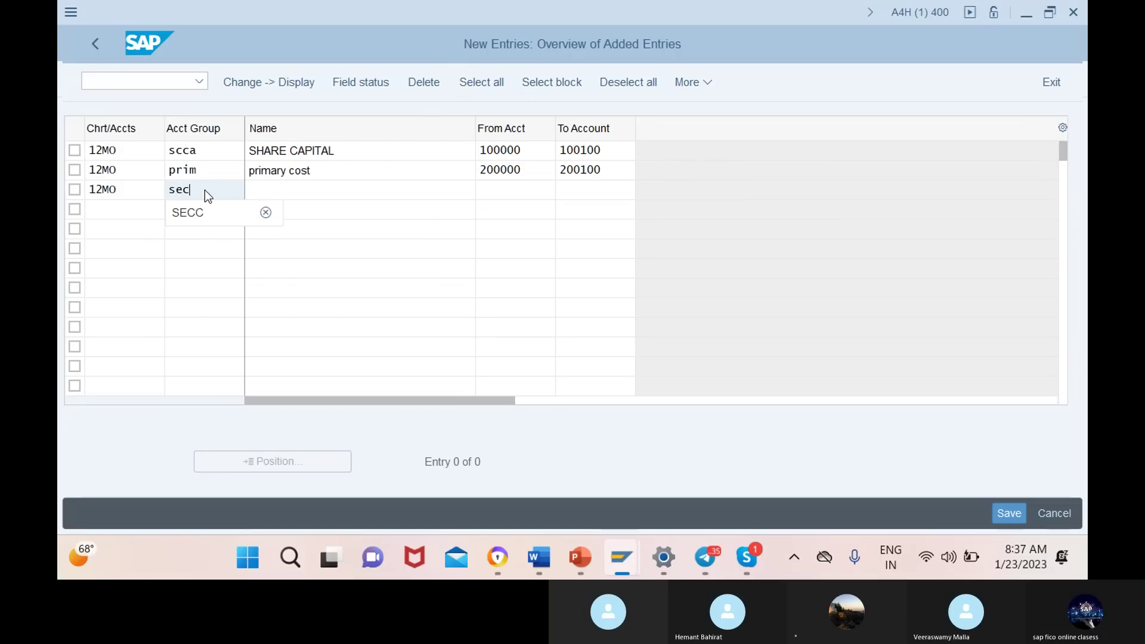
{"action": "type", "text": "c"}
Name the secc account group "seconary cost" and set its account range from 200101 to 200200.
{"action": "left_click", "coordinate": [362, 190]}
{"action": "type", "text": "sec"}
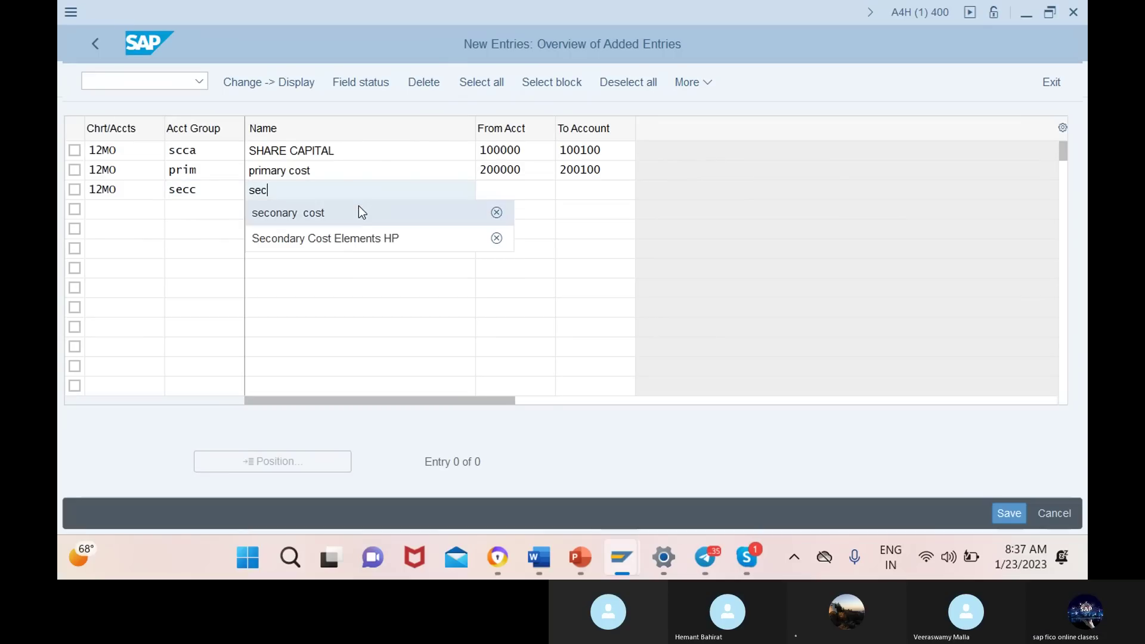
{"action": "left_click", "coordinate": [360, 209]}
{"action": "left_click", "coordinate": [527, 189]}
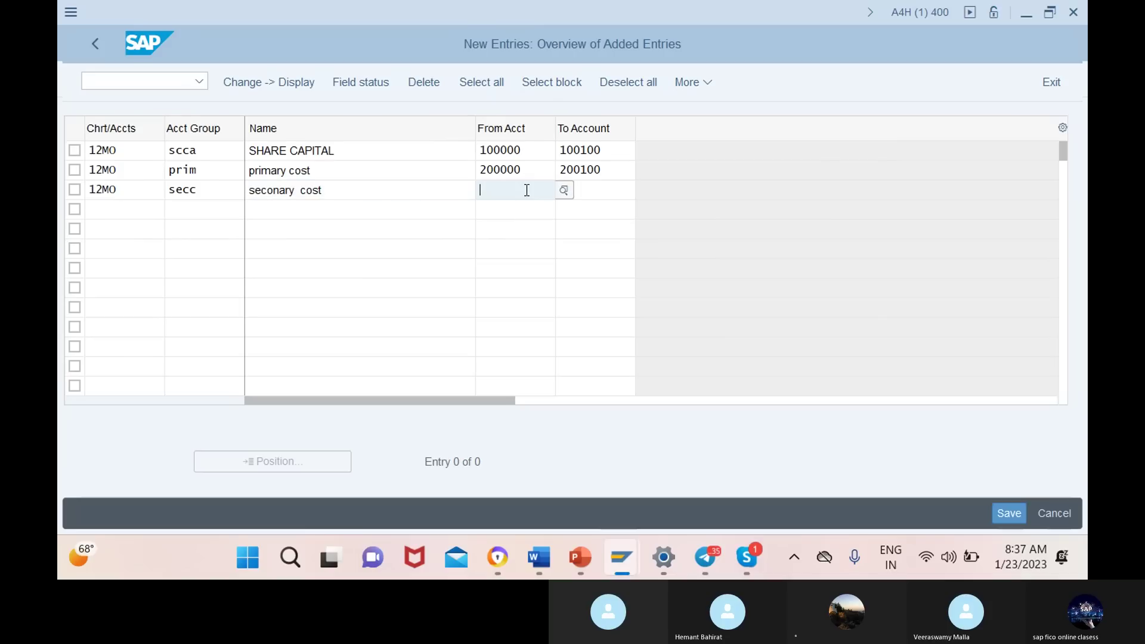
{"action": "type", "text": "200101"}
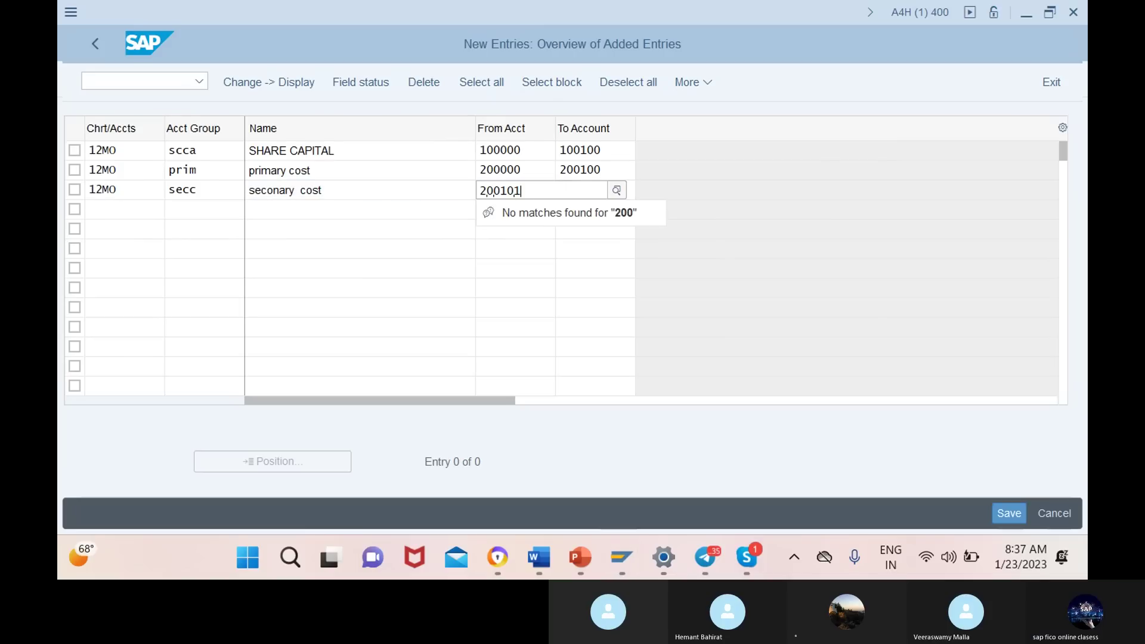
{"action": "left_click", "coordinate": [608, 189]}
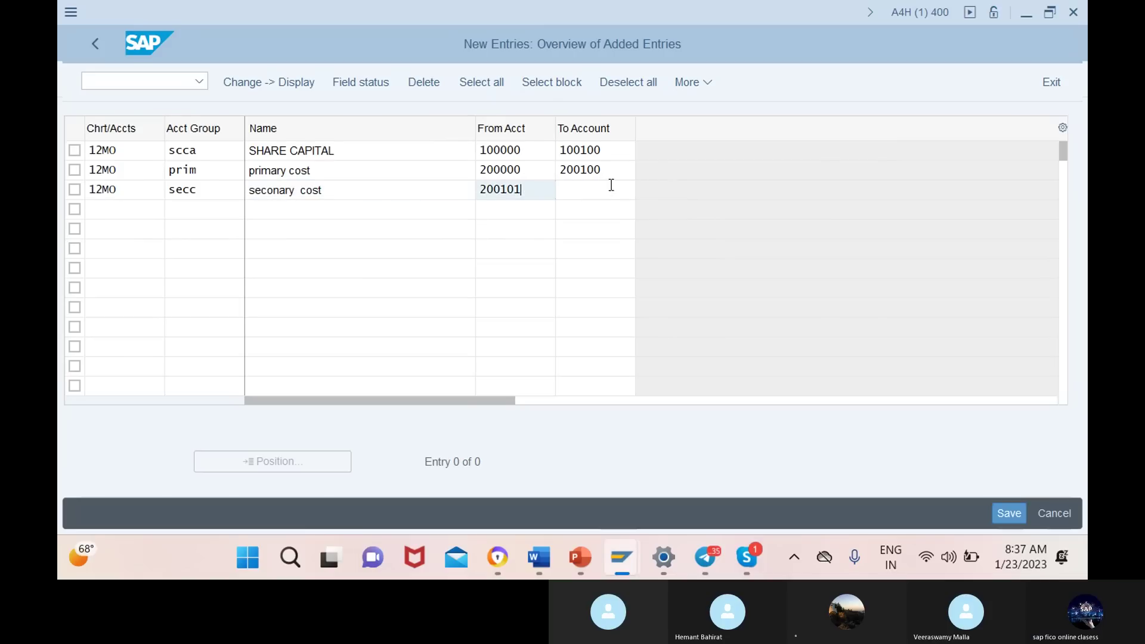
{"action": "type", "text": "200200"}
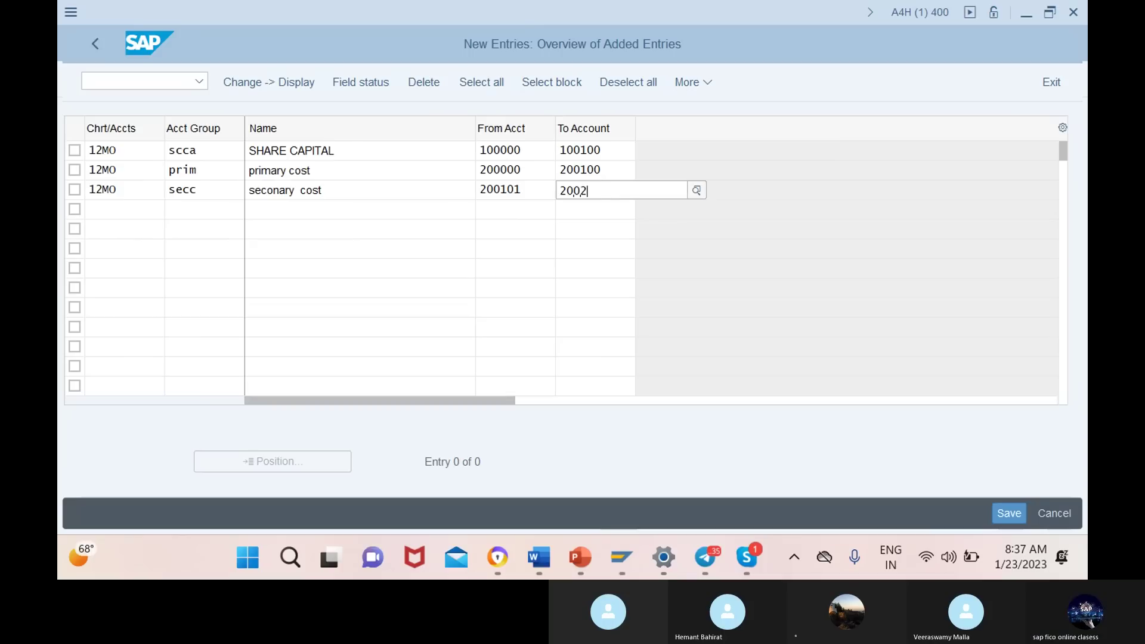
Enter chart of accounts 12MO and account group non in the fourth row.
{"action": "left_click", "coordinate": [136, 210]}
{"action": "type", "text": "12mo"}
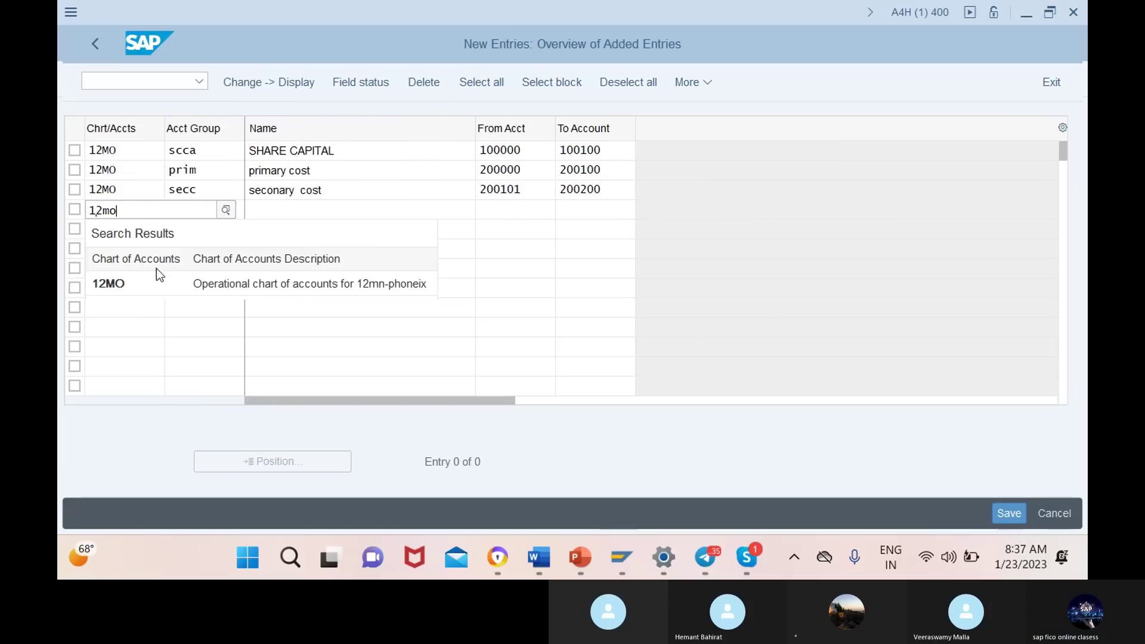
{"action": "left_click", "coordinate": [160, 280]}
{"action": "left_click", "coordinate": [206, 210]}
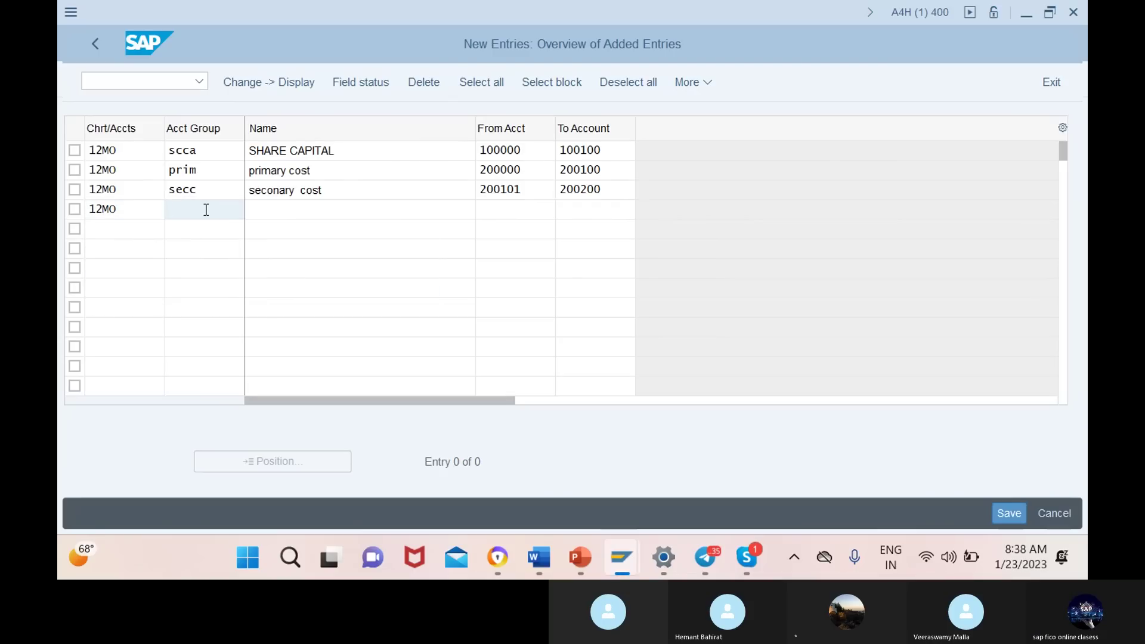
{"action": "type", "text": "non"}
Name the non account group "nonoperating exp".
{"action": "left_click", "coordinate": [362, 209]}
{"action": "type", "text": "oper"}
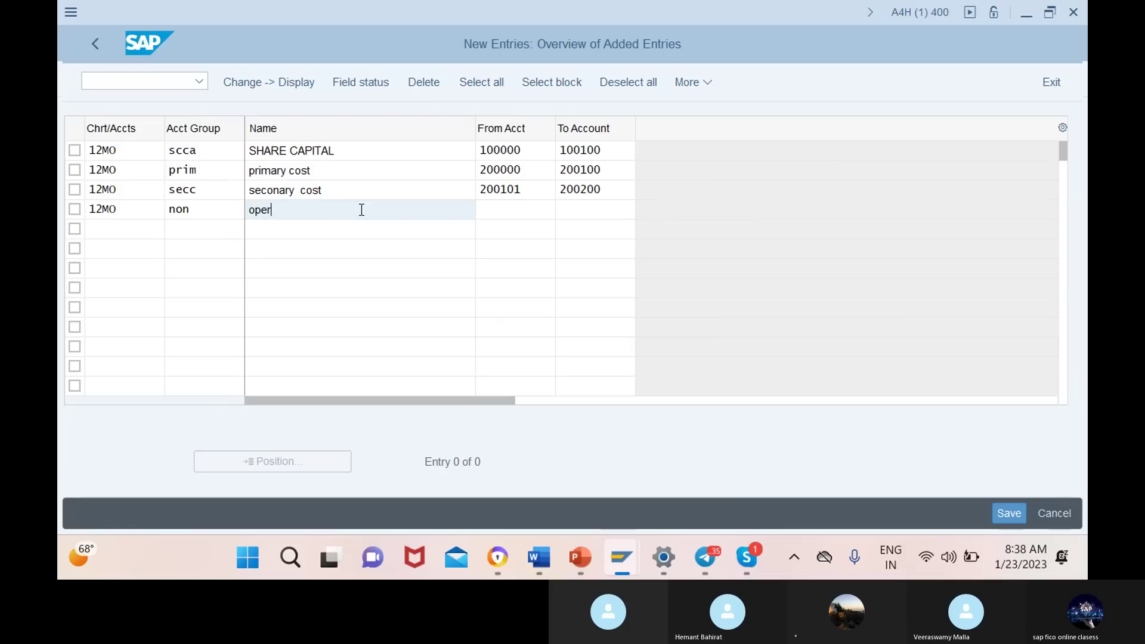
{"action": "type", "text": "ating exp"}
{"action": "type", "text": "-nion"}
{"action": "key", "text": "BackSpace"}
{"action": "key", "text": "BackSpace"}
{"action": "key", "text": "BackSpace"}
{"action": "key", "text": "BackSpace"}
{"action": "key", "text": "BackSpace"}
{"action": "left_click", "coordinate": [251, 208]}
{"action": "type", "text": "non"}
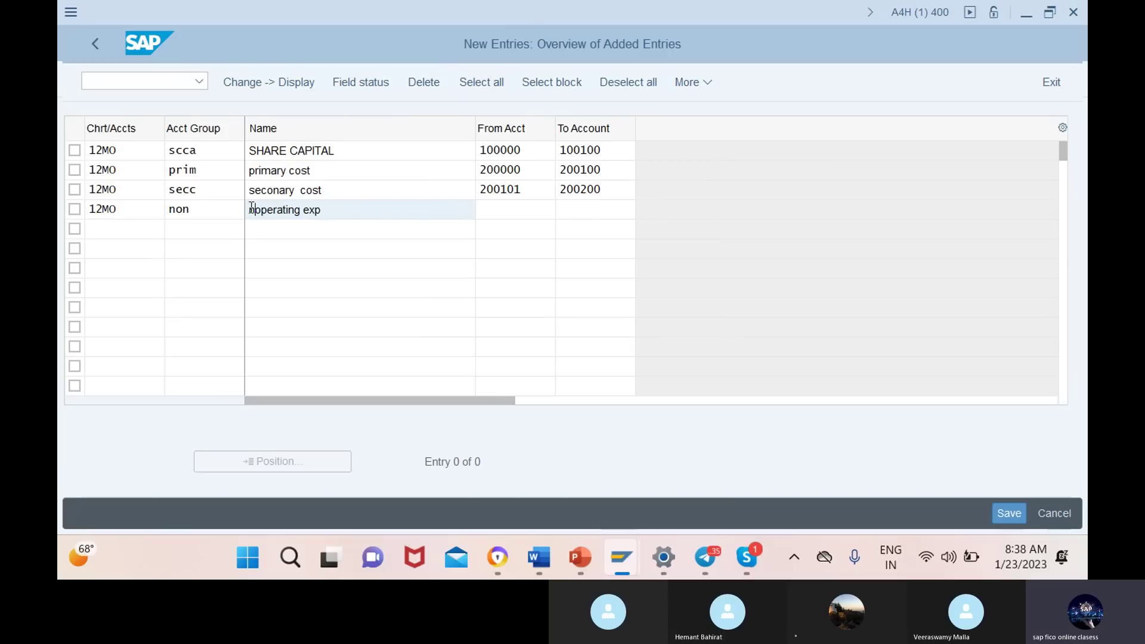
Set the nonoperating expense group's account range from 200201 to 200300.
{"action": "left_click", "coordinate": [527, 209]}
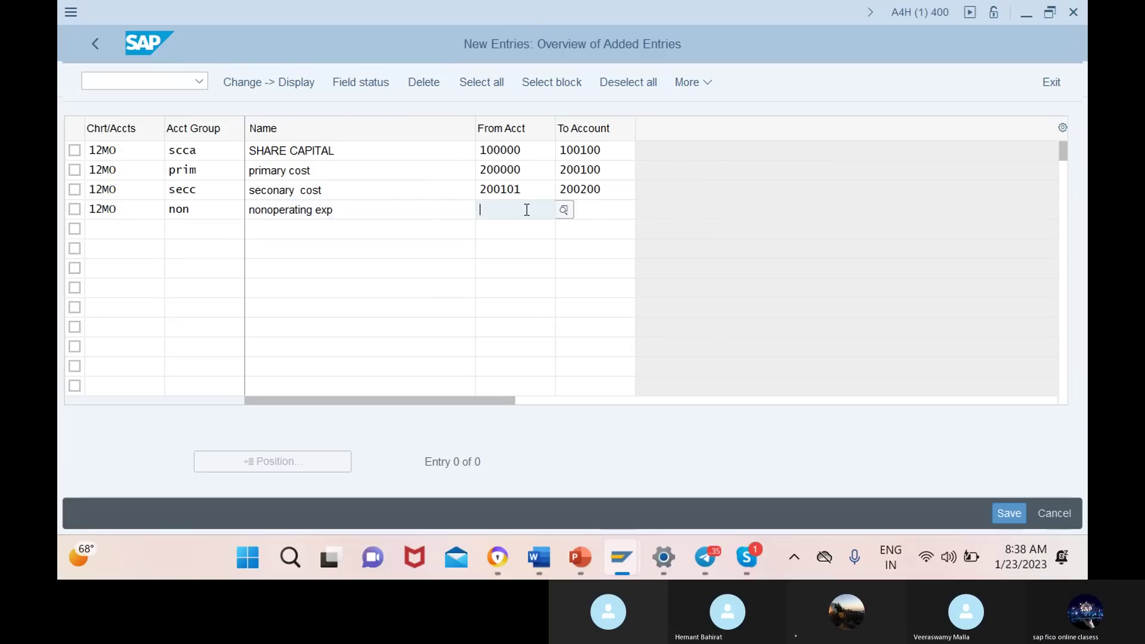
{"action": "type", "text": "200201"}
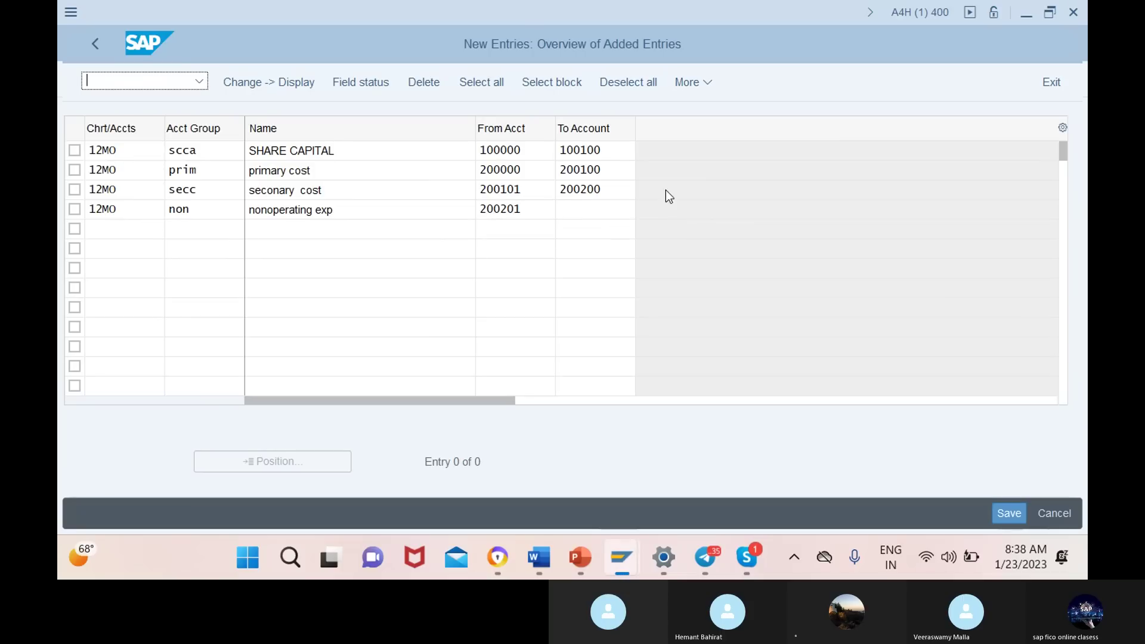
{"action": "left_click", "coordinate": [607, 210]}
{"action": "type", "text": "20"}
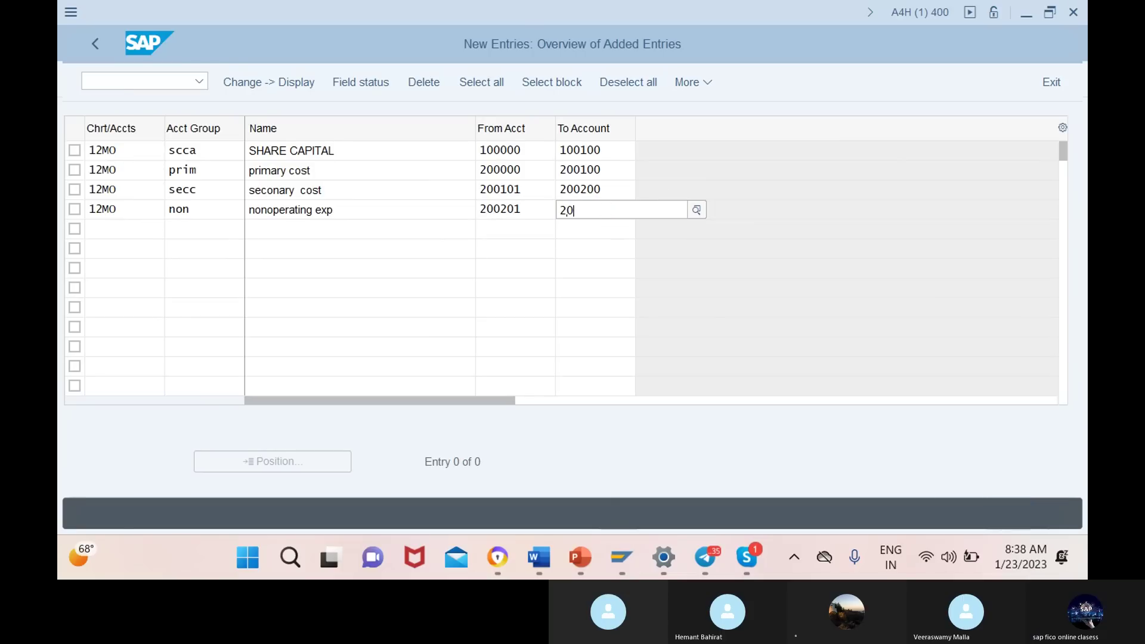
{"action": "type", "text": "0300"}
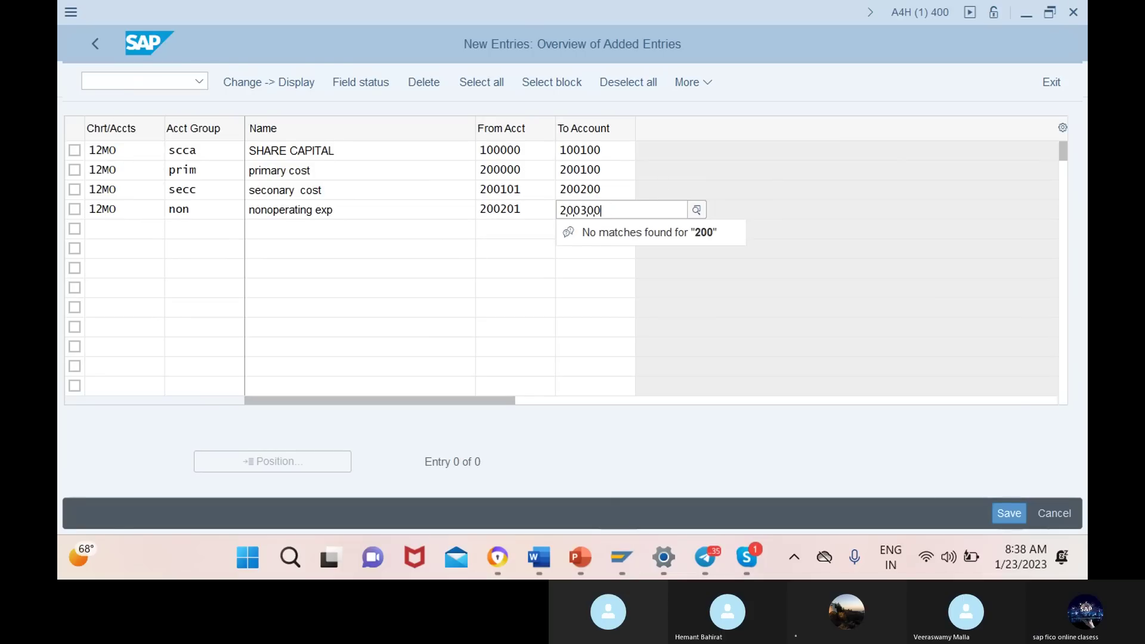
Enter chart of accounts 12MO in the fifth row.
{"action": "left_click", "coordinate": [114, 236]}
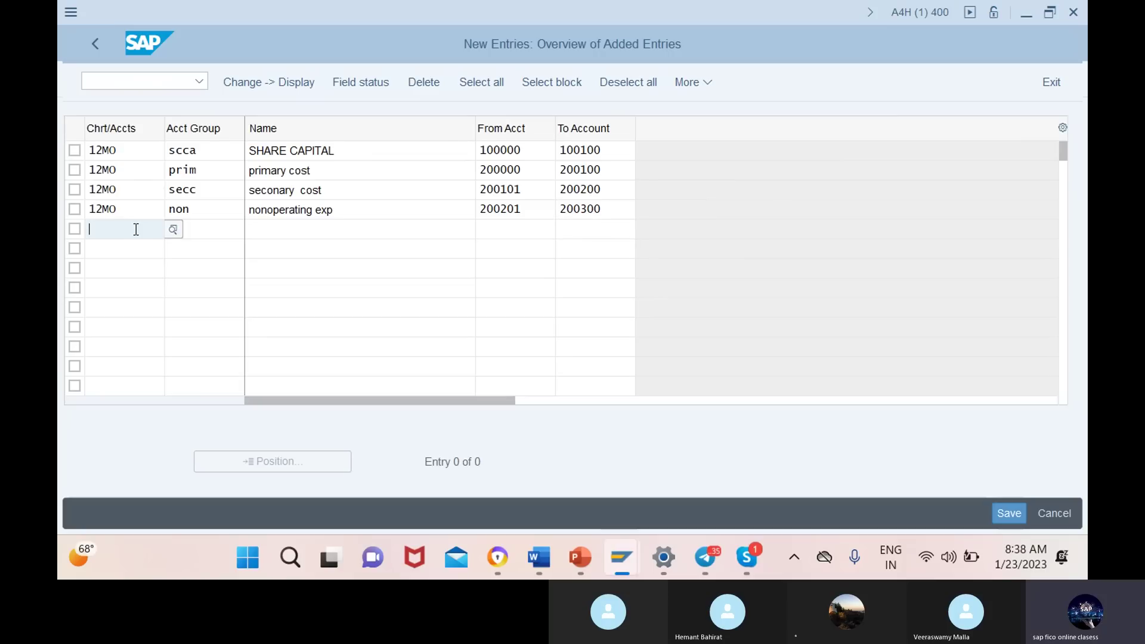
{"action": "type", "text": "12mo"}
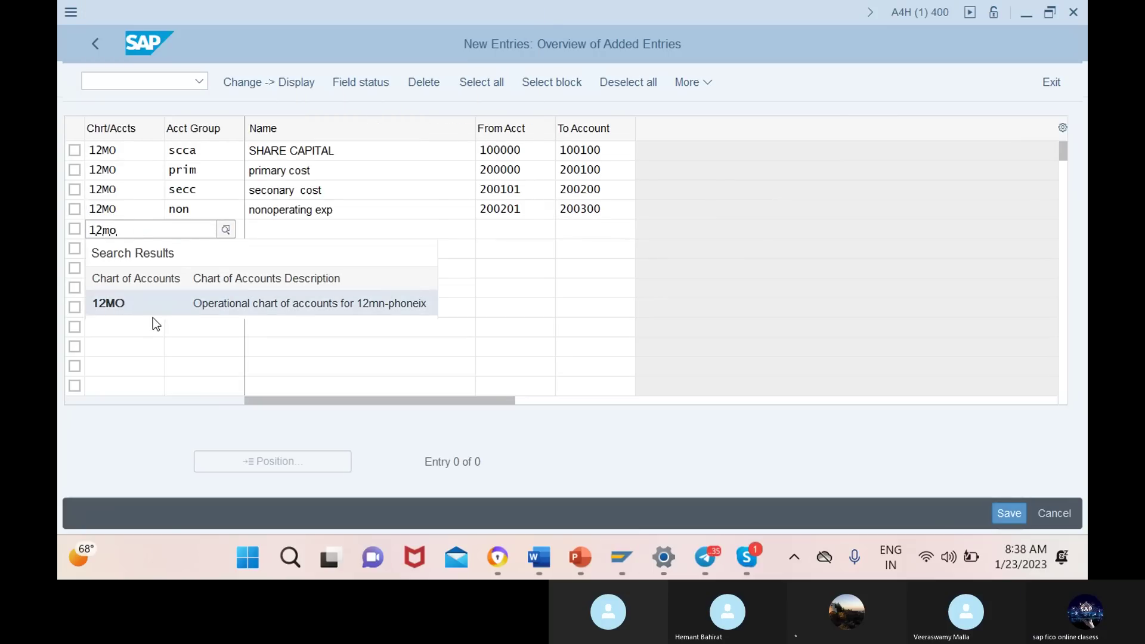
{"action": "left_click", "coordinate": [185, 307]}
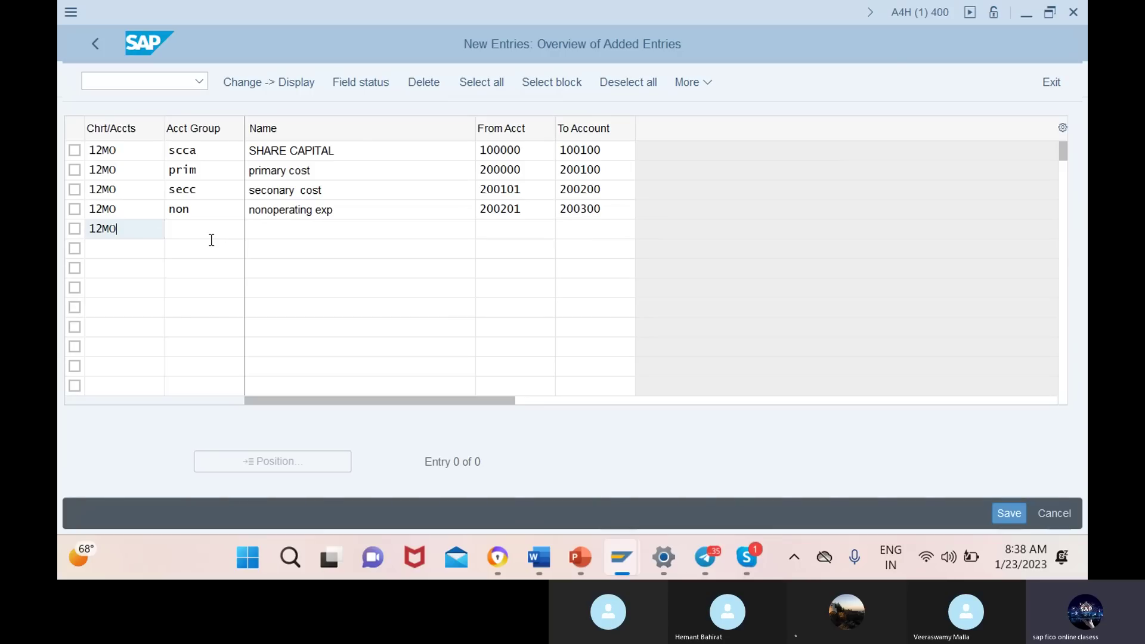
{"action": "type", "text": "re"}
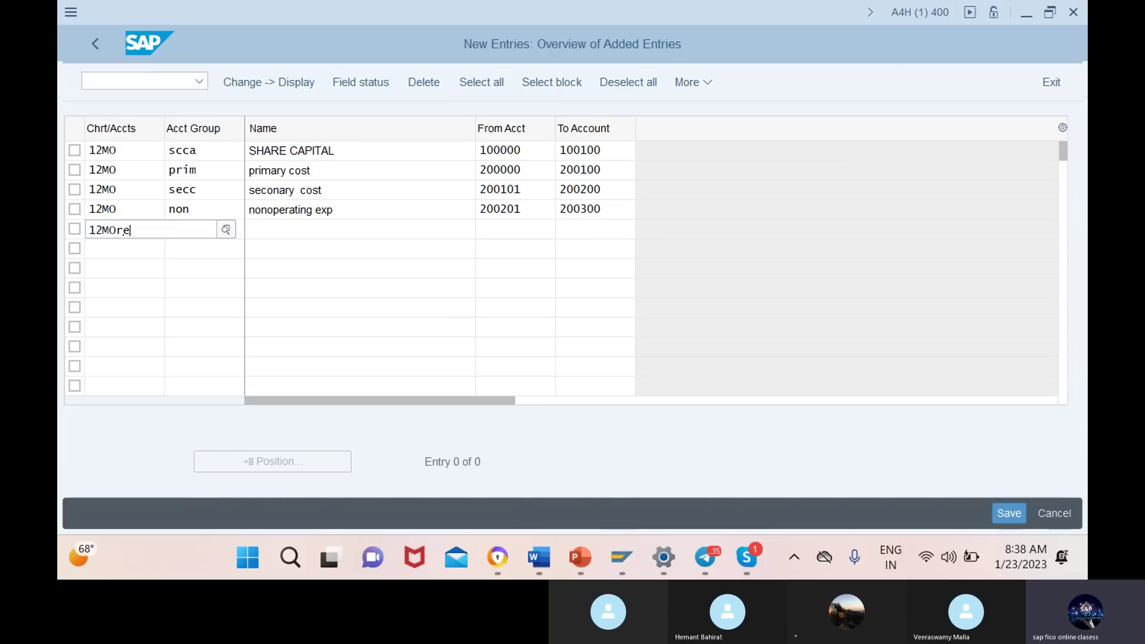
{"action": "type", "text": "venu"}
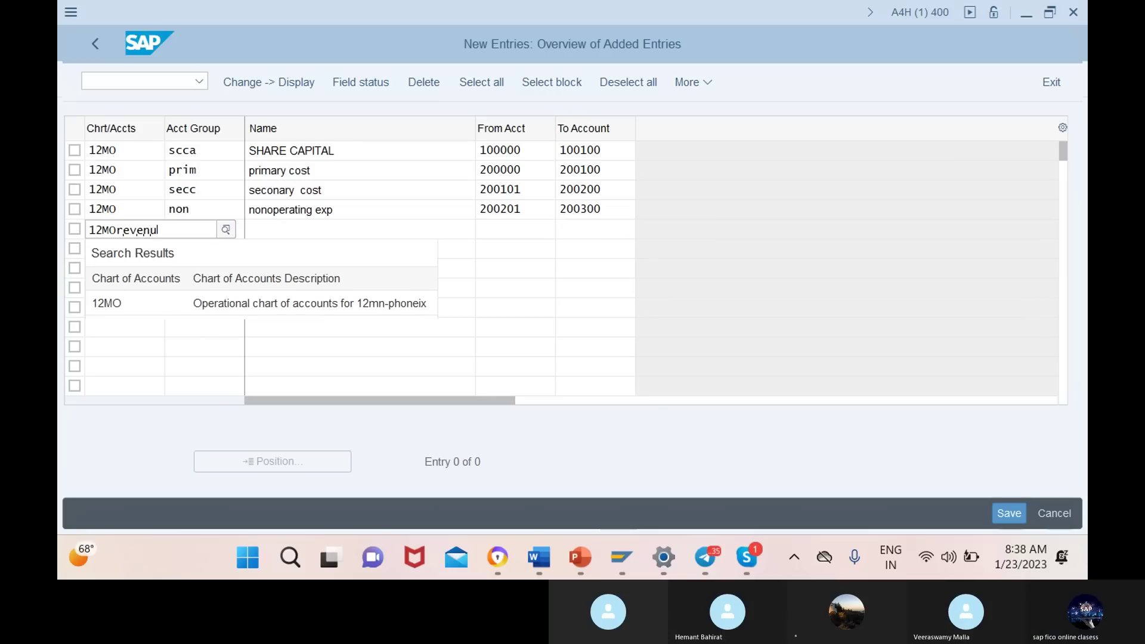
{"action": "key", "text": "BackSpace"}
{"action": "key", "text": "BackSpace"}
{"action": "key", "text": "BackSpace"}
{"action": "key", "text": "BackSpace"}
{"action": "key", "text": "BackSpace"}
{"action": "key", "text": "BackSpace"}
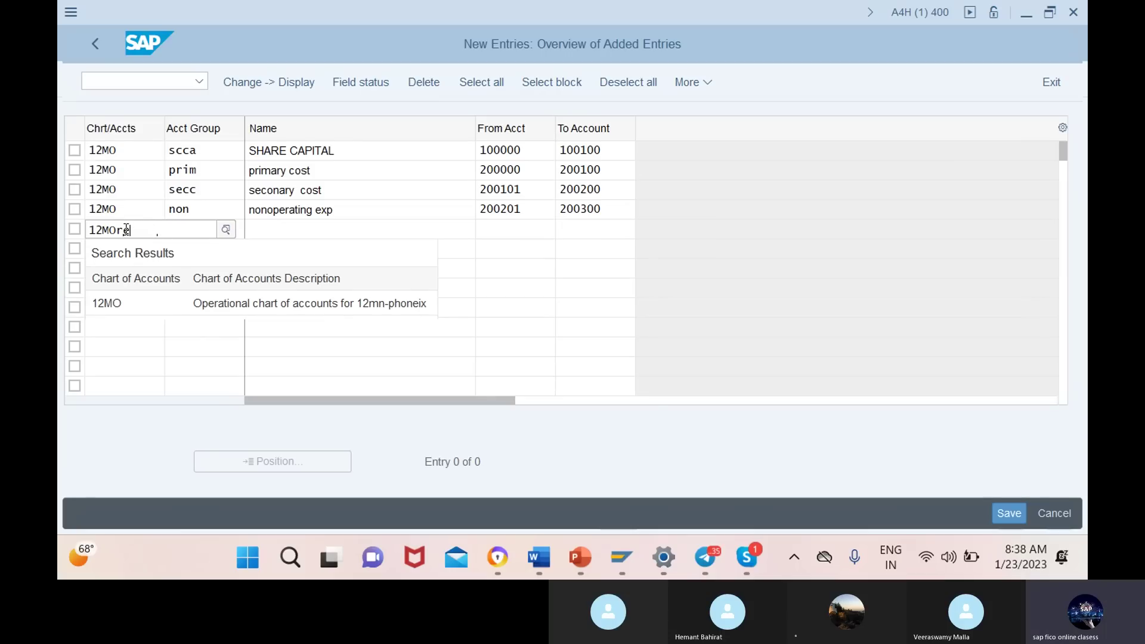
{"action": "left_click", "coordinate": [170, 295]}
Set the fifth row's account group to sale and name it "revenue/sales".
{"action": "left_click", "coordinate": [206, 230]}
{"action": "type", "text": "sale"}
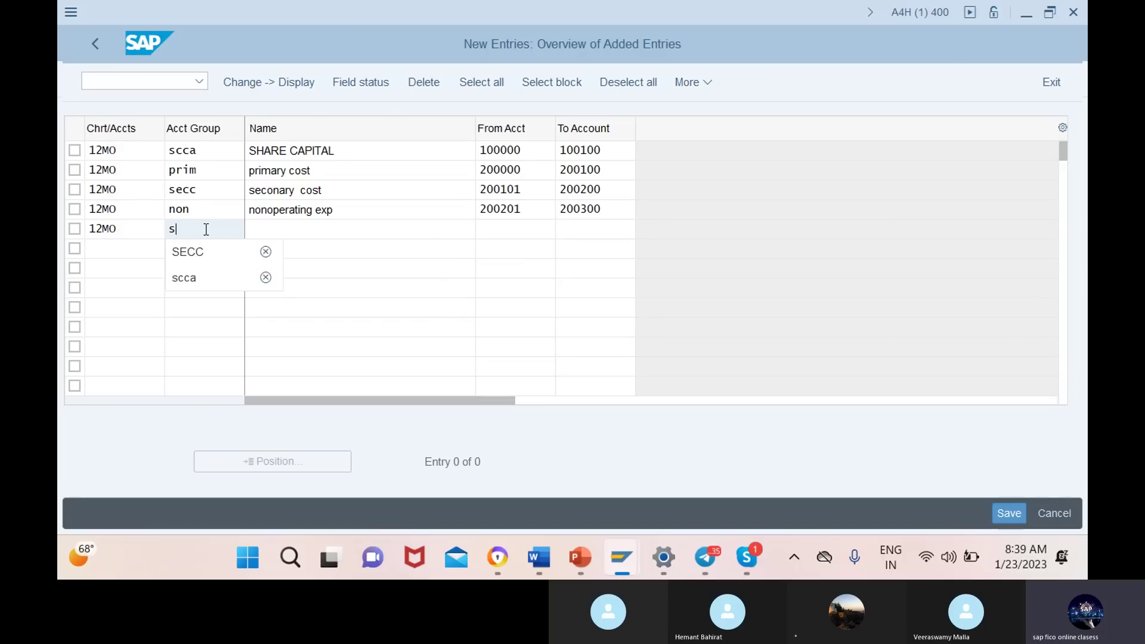
{"action": "left_click", "coordinate": [361, 230]}
{"action": "type", "text": "s"}
{"action": "key", "text": "BackSpace"}
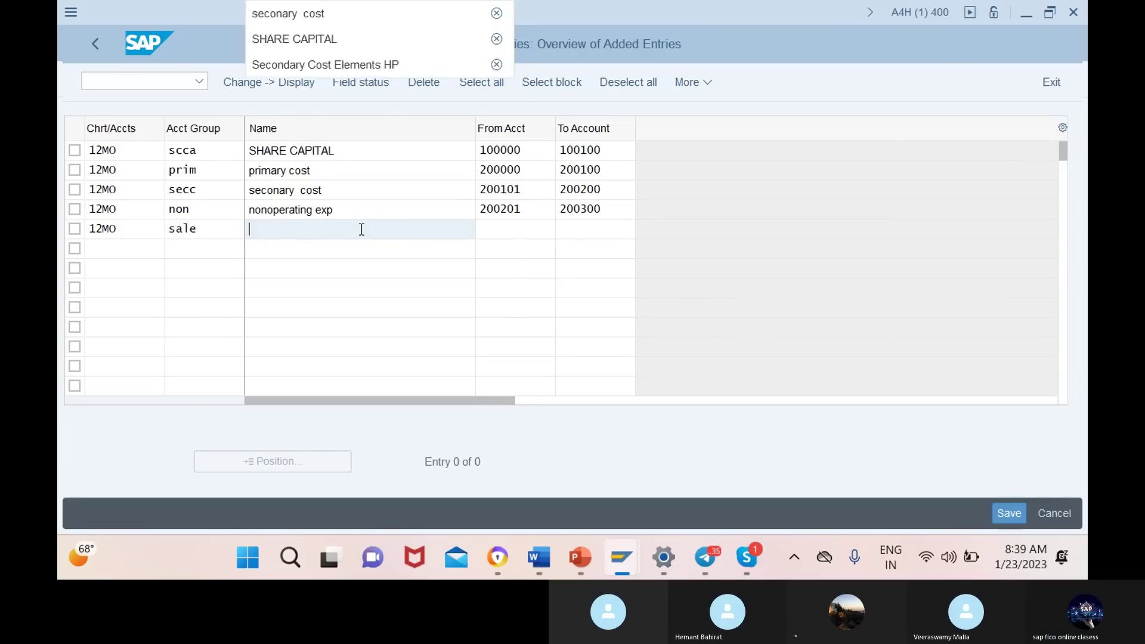
{"action": "type", "text": "reve"}
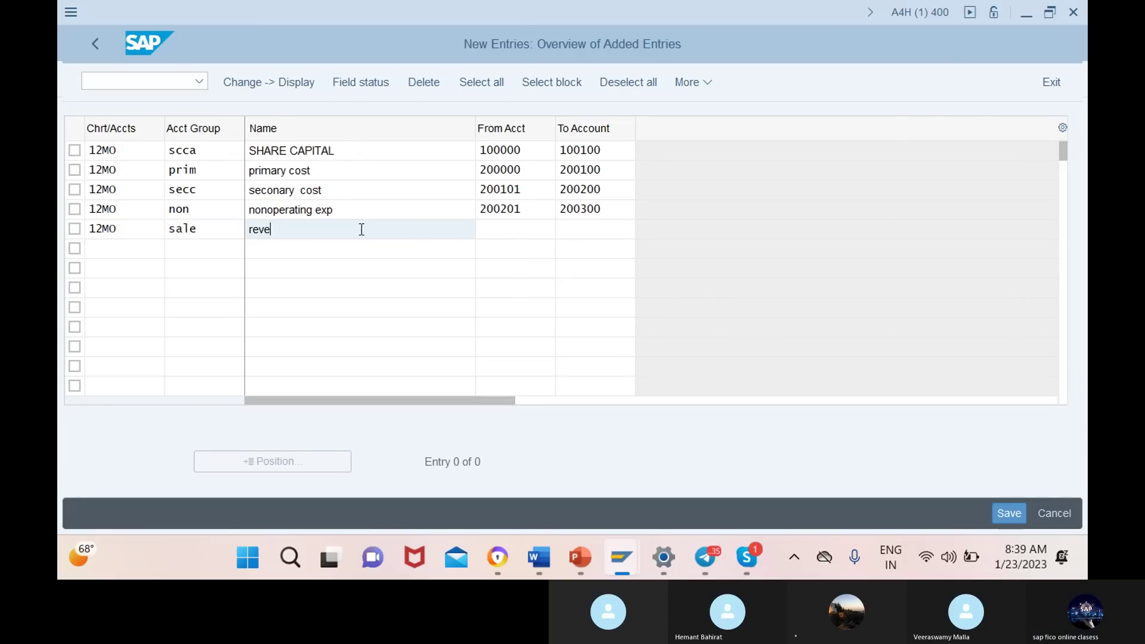
{"action": "type", "text": "nue/sales"}
Set the revenue/sales group's account range from 300000 to 300100.
{"action": "left_click", "coordinate": [527, 229]}
{"action": "type", "text": "300000"}
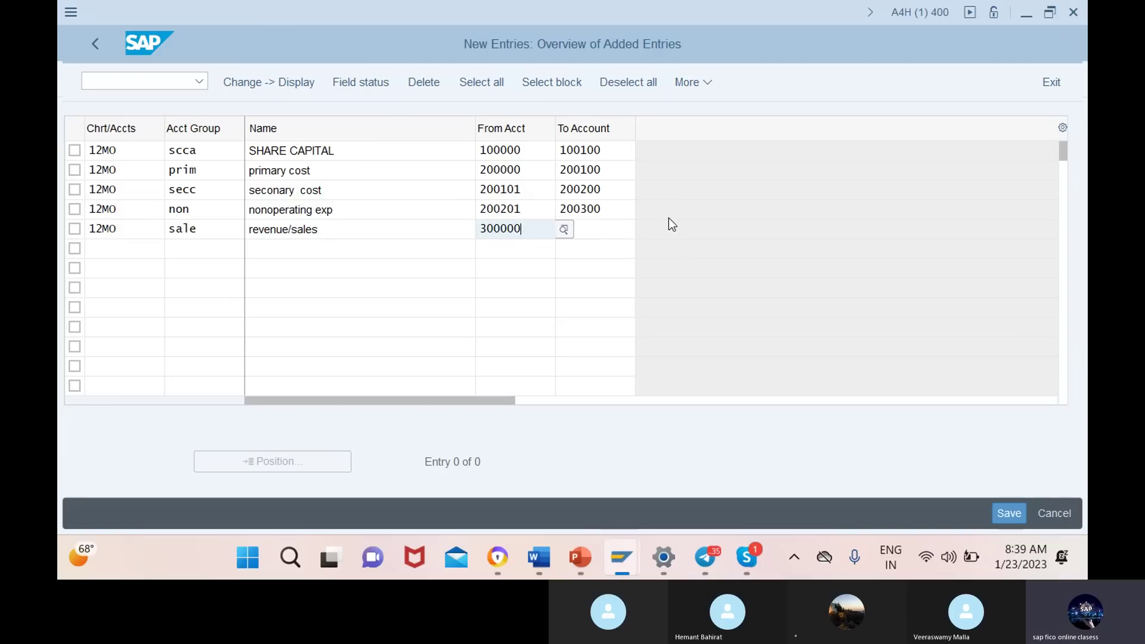
{"action": "left_click", "coordinate": [606, 229]}
{"action": "type", "text": "300100"}
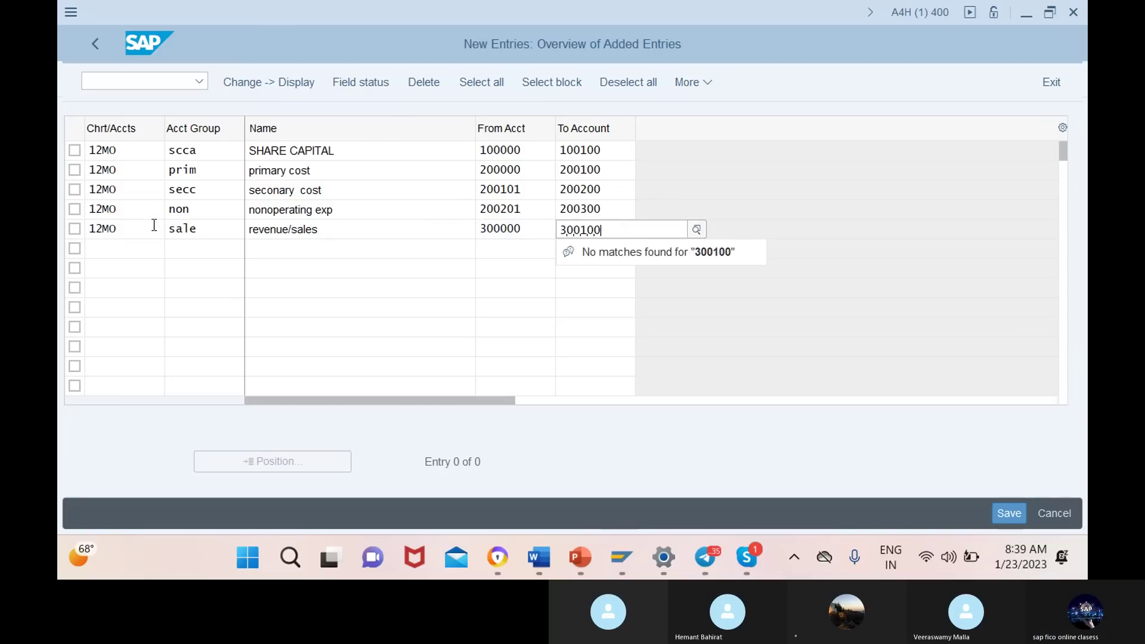
Enter chart of accounts 12MO and account group nore in the sixth row.
{"action": "left_click", "coordinate": [154, 247]}
{"action": "type", "text": "12mo"}
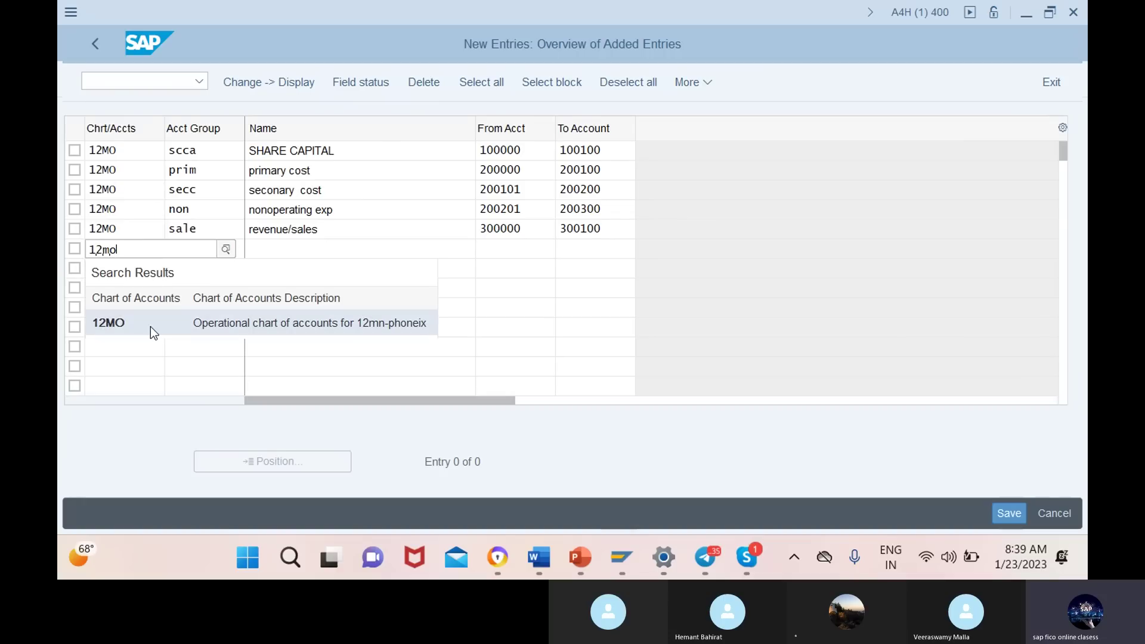
{"action": "left_click", "coordinate": [151, 327]}
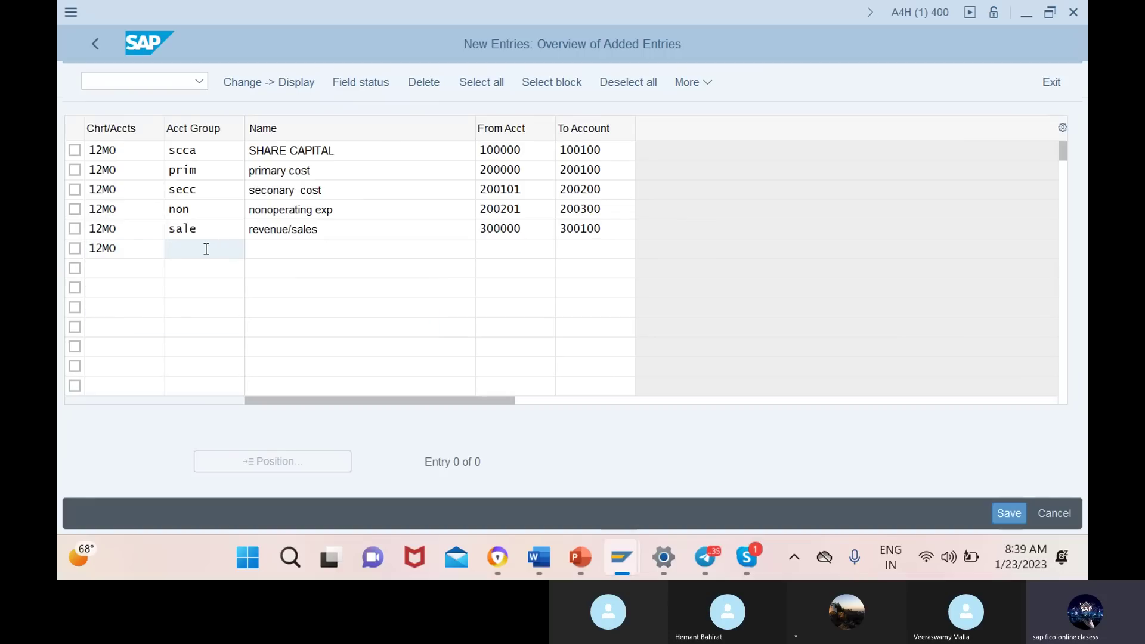
{"action": "type", "text": "no"}
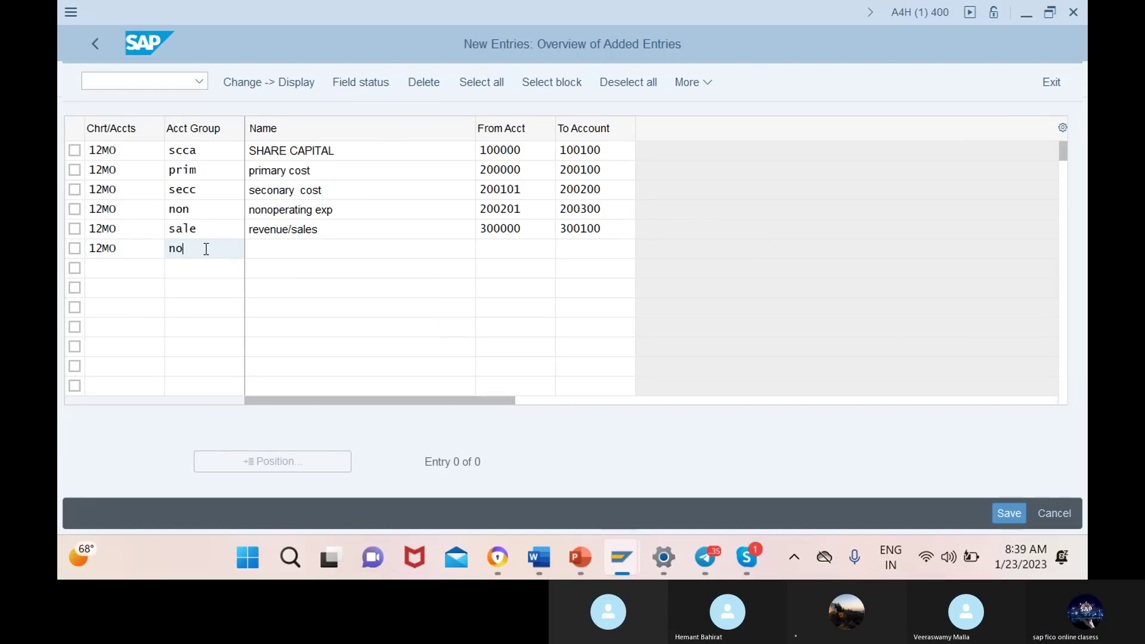
{"action": "type", "text": "re"}
Name the sixth row's nore group "non operating incomes" and set its account range from 300101 to 300200.
{"action": "left_click", "coordinate": [360, 249]}
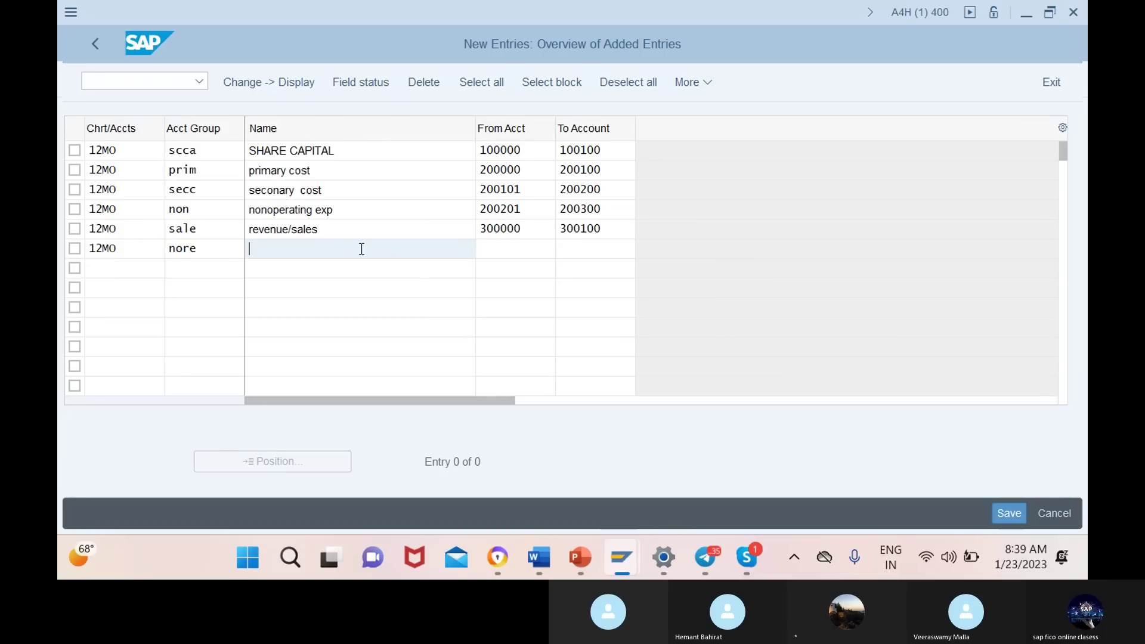
{"action": "type", "text": "non operating incomes"}
{"action": "left_click", "coordinate": [527, 249]}
{"action": "type", "text": "3"}
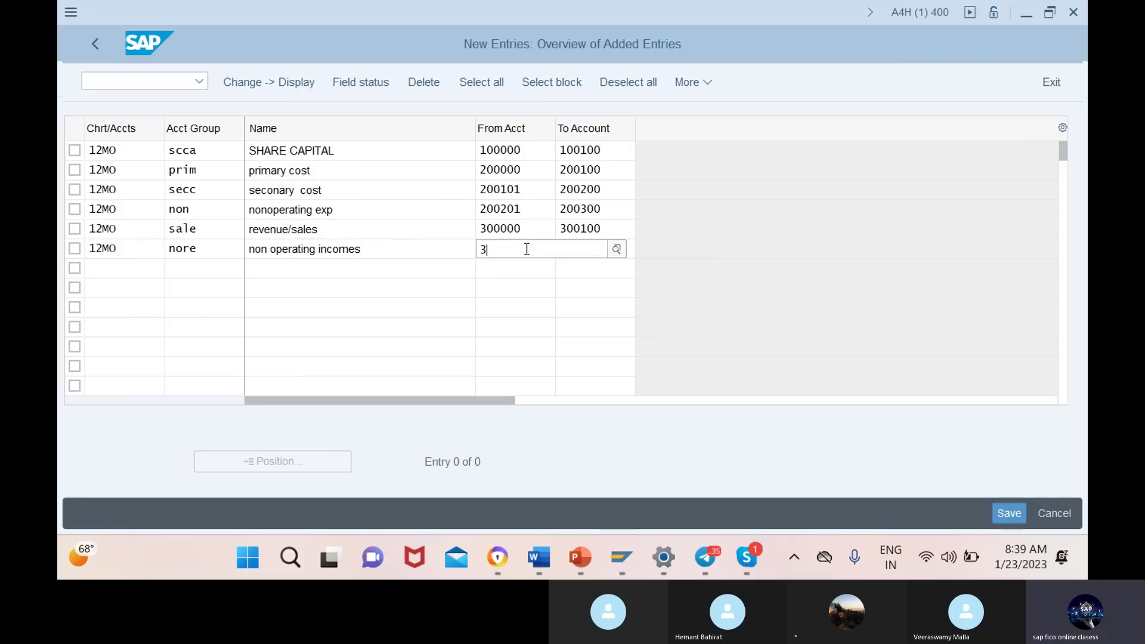
{"action": "type", "text": "00101"}
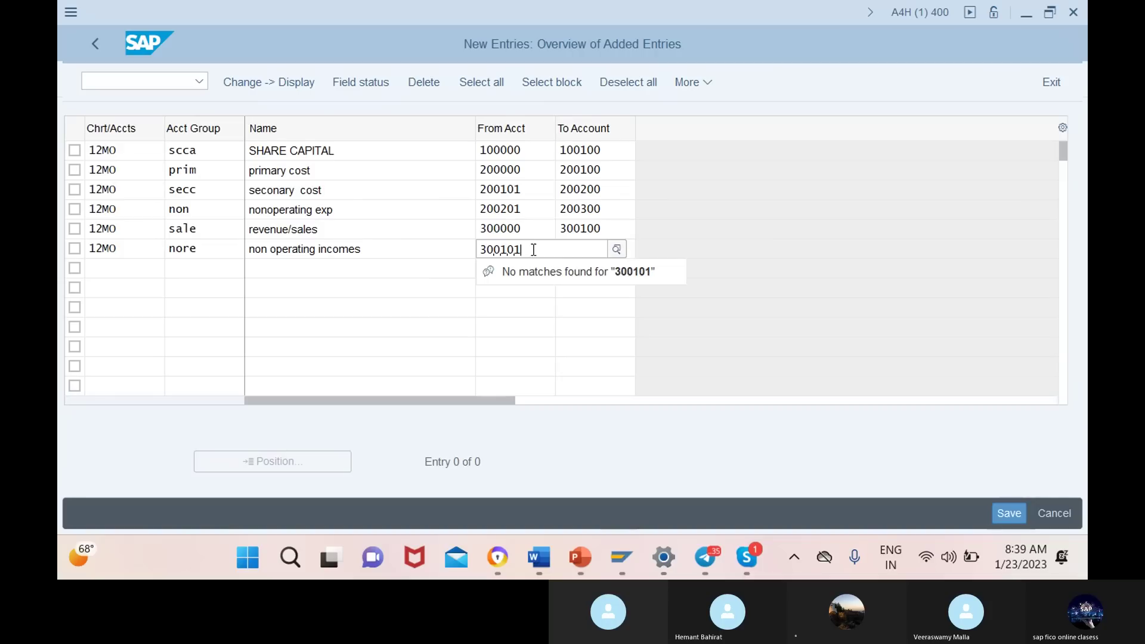
{"action": "left_click", "coordinate": [607, 249]}
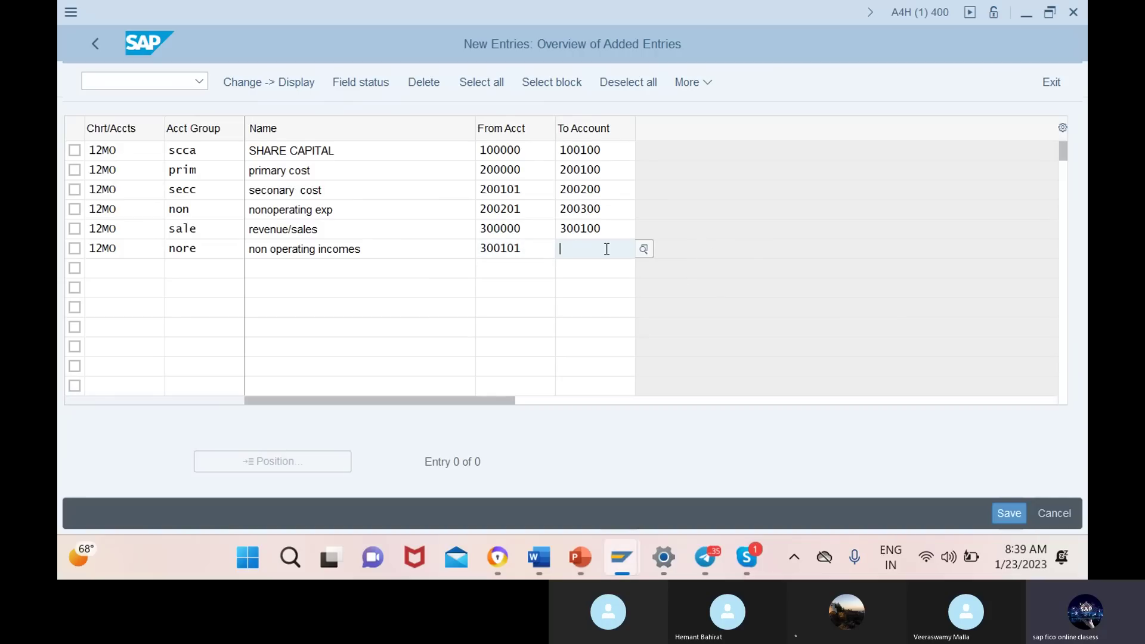
{"action": "type", "text": "300200"}
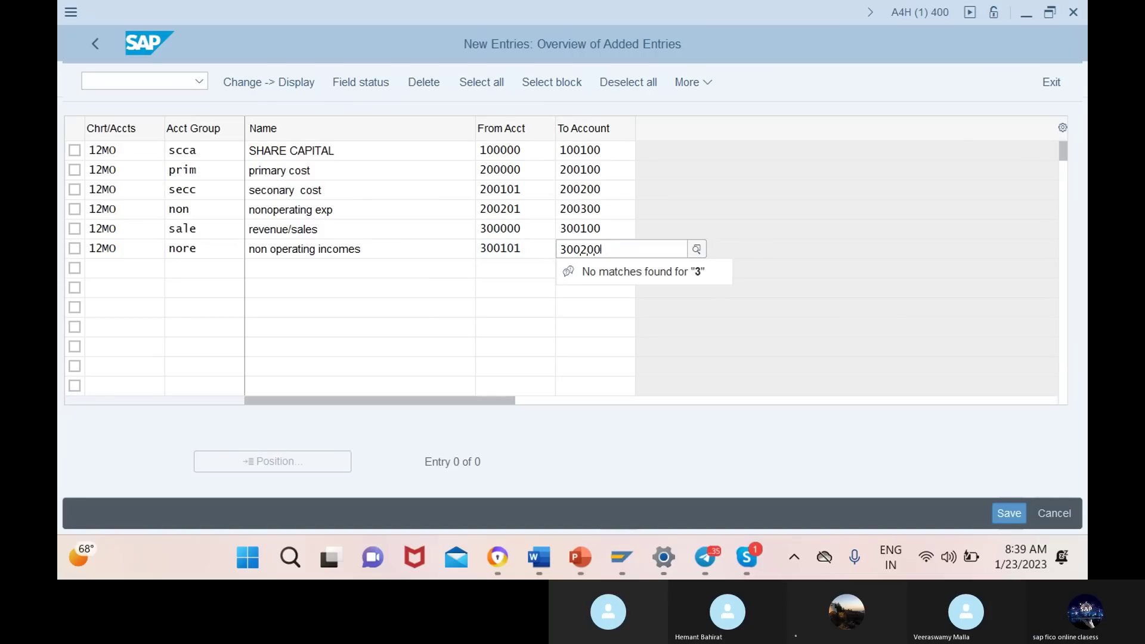
Enter chart of accounts 12MO in the seventh row.
{"action": "left_click", "coordinate": [136, 269]}
{"action": "type", "text": "1"}
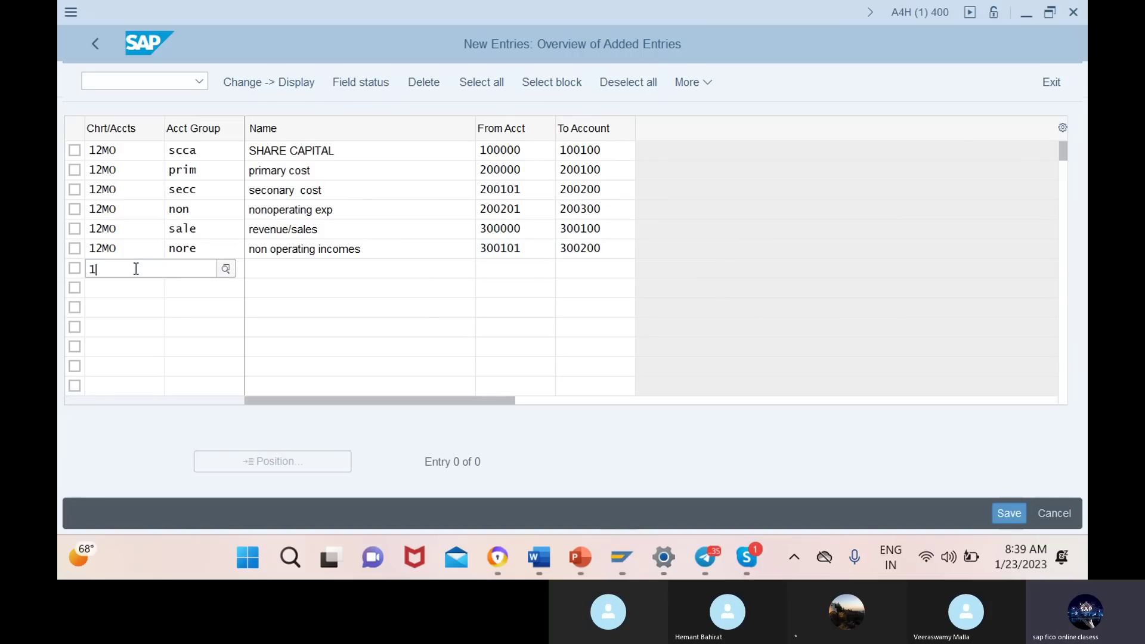
{"action": "type", "text": "2m"}
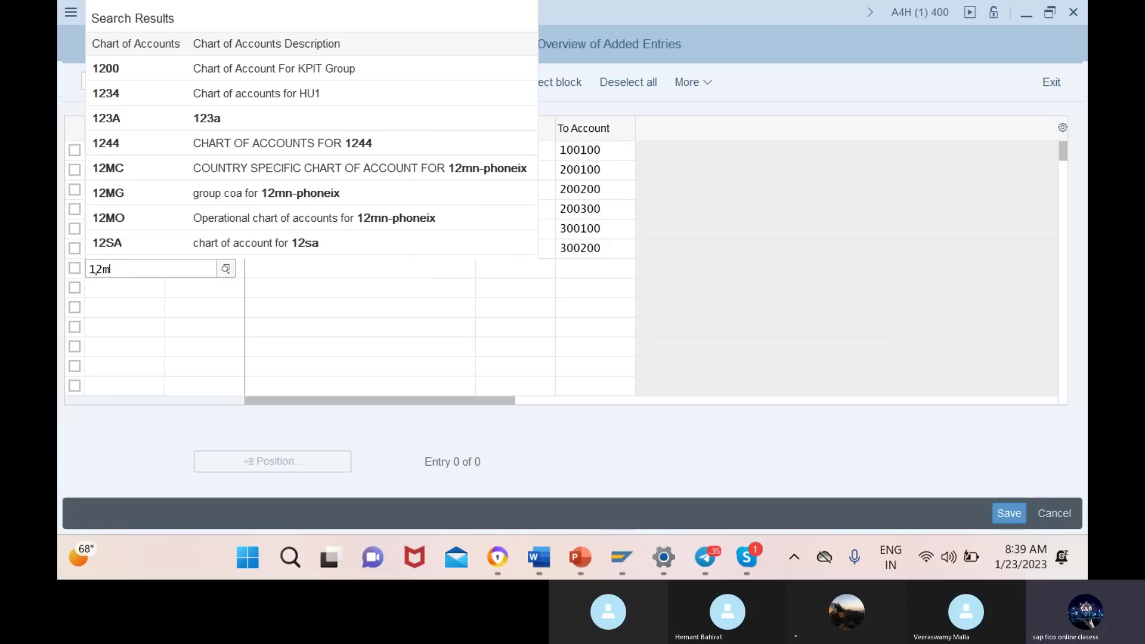
{"action": "type", "text": "o"}
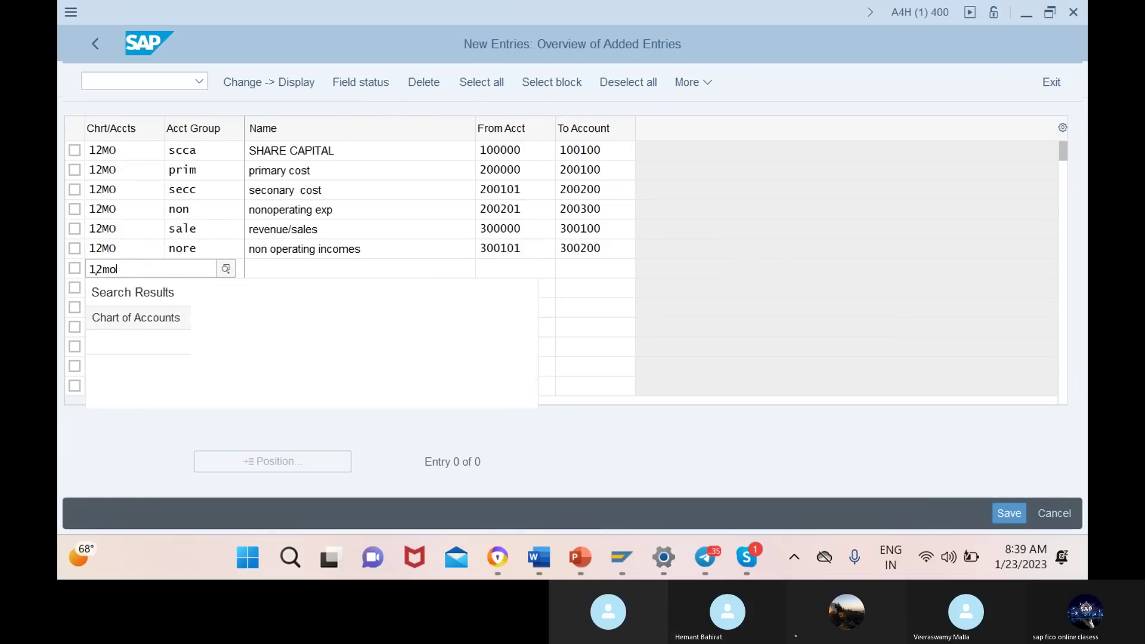
{"action": "left_click", "coordinate": [174, 349]}
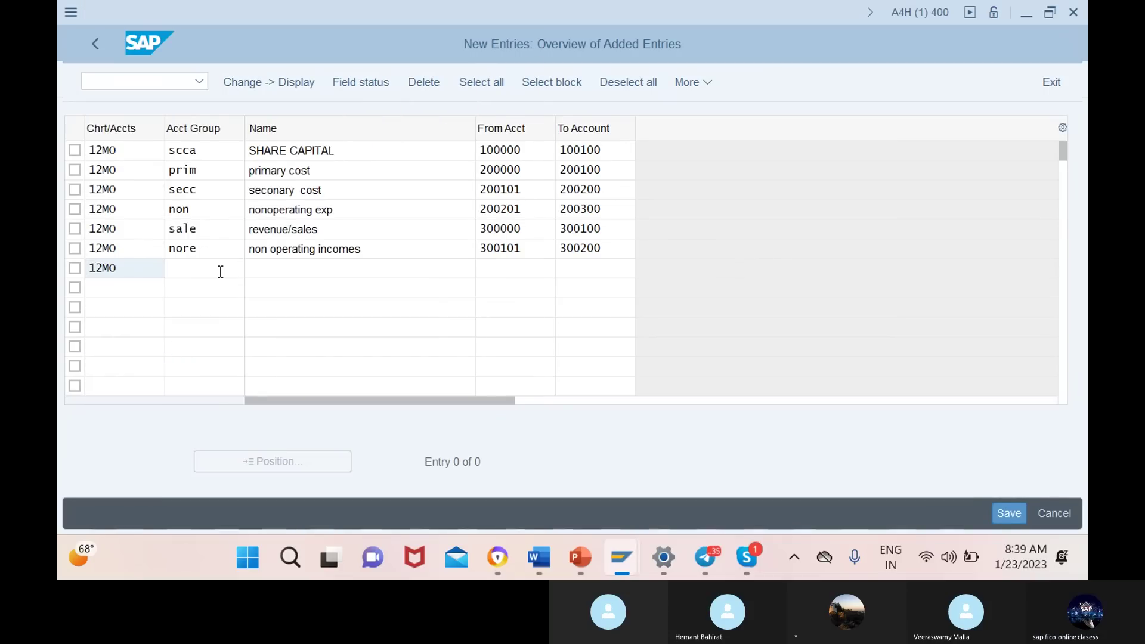
Set the seventh row's account group to CULI and name it "current liabilities and provis".
{"action": "left_click", "coordinate": [205, 269]}
{"action": "type", "text": "cl"}
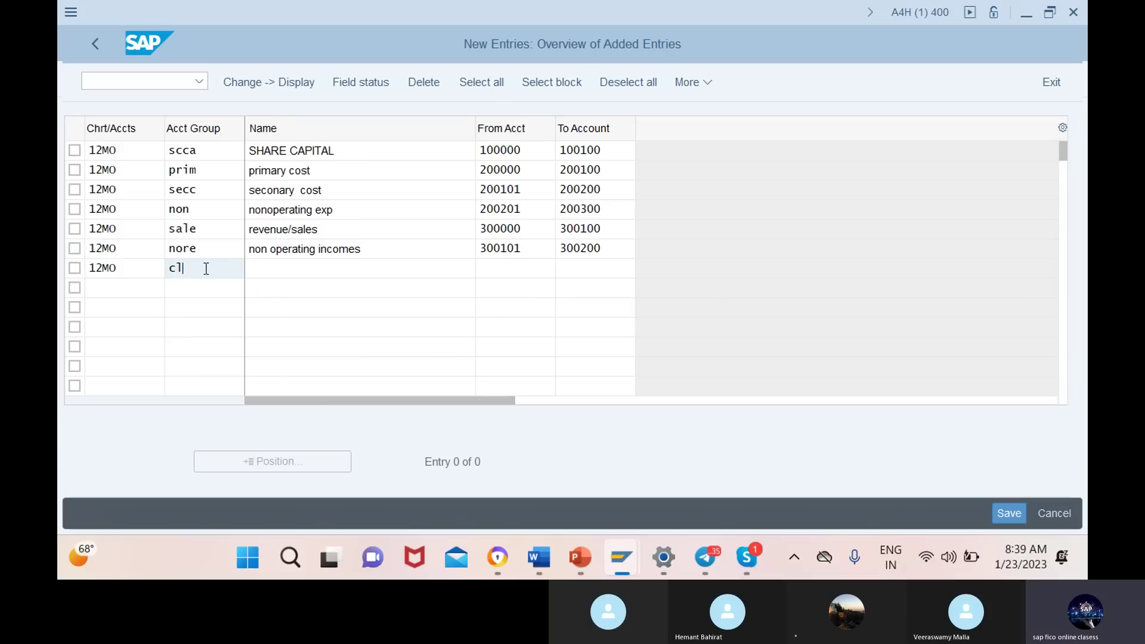
{"action": "key", "text": "BackSpace"}
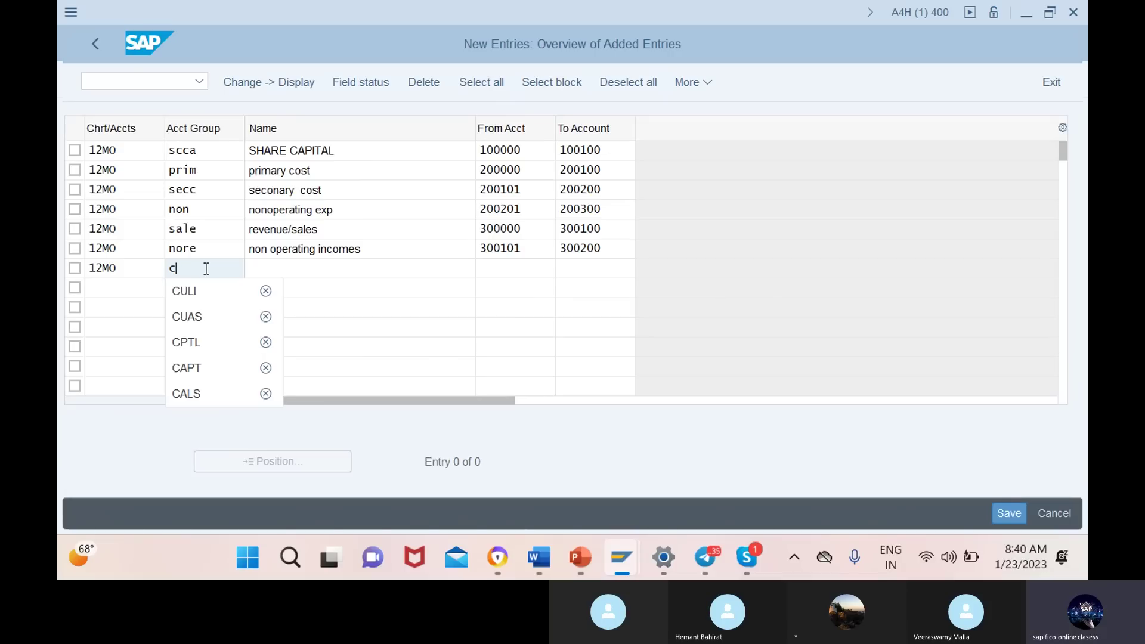
{"action": "left_click", "coordinate": [211, 291]}
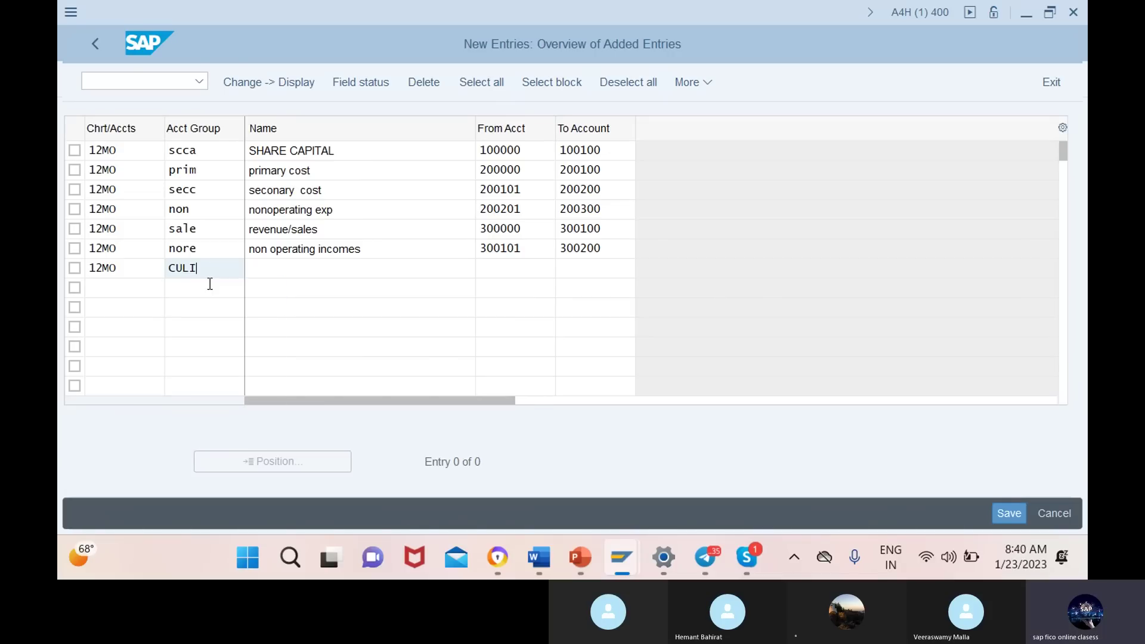
{"action": "left_click", "coordinate": [362, 268]}
{"action": "type", "text": "curr"}
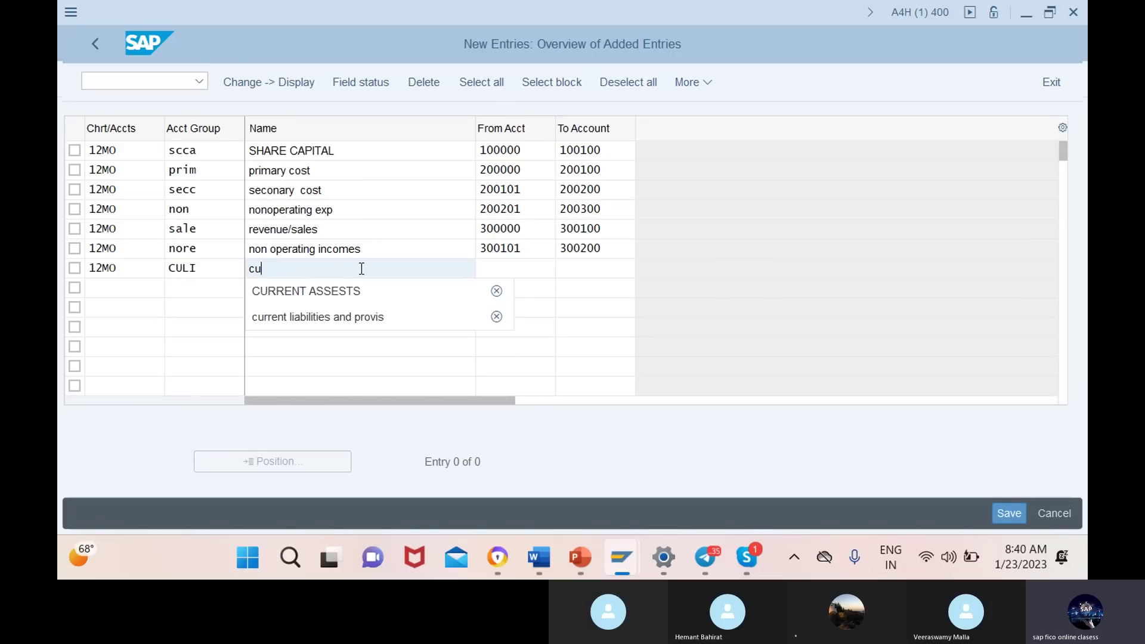
{"action": "left_click", "coordinate": [384, 320]}
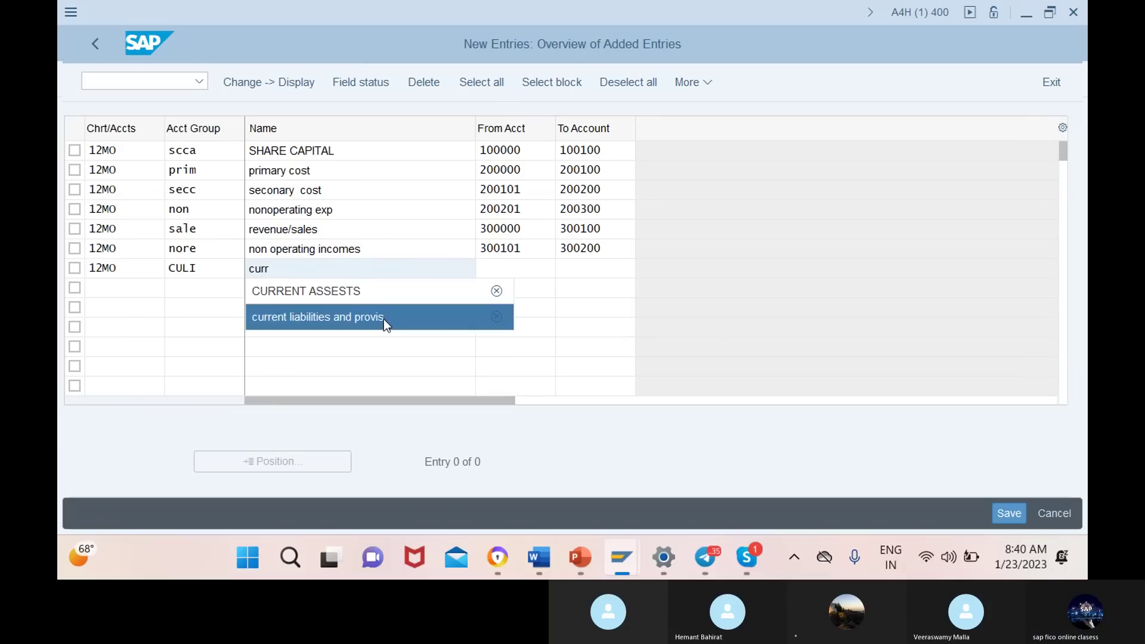
Set the current liabilities group's account range from 400000 to 4000100.
{"action": "left_click", "coordinate": [527, 289]}
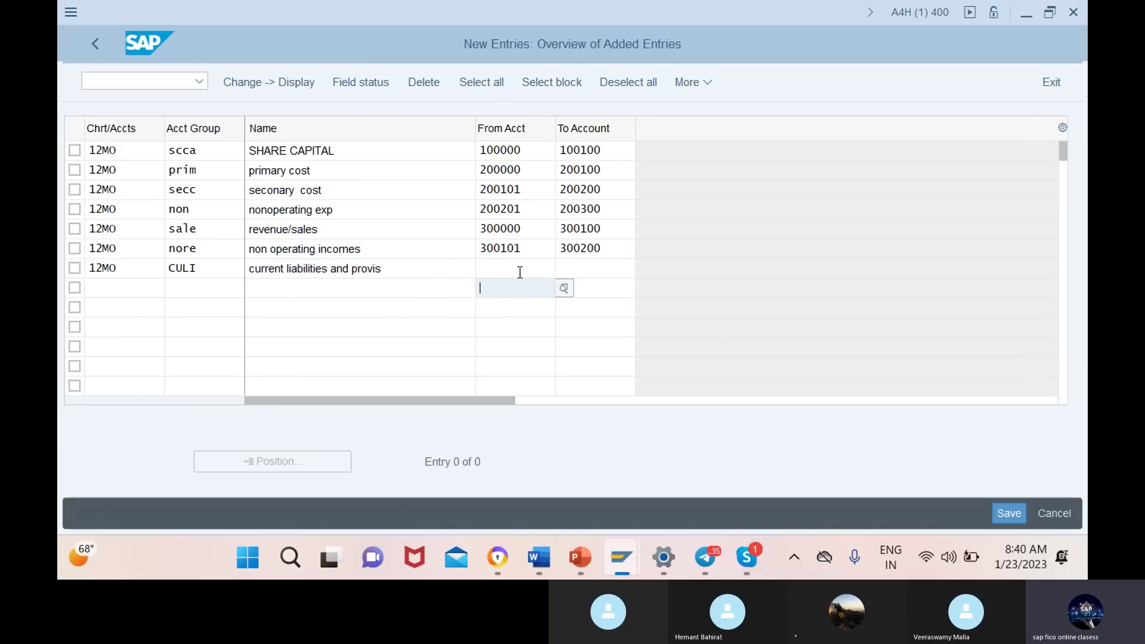
{"action": "left_click", "coordinate": [527, 269]}
{"action": "type", "text": "4"}
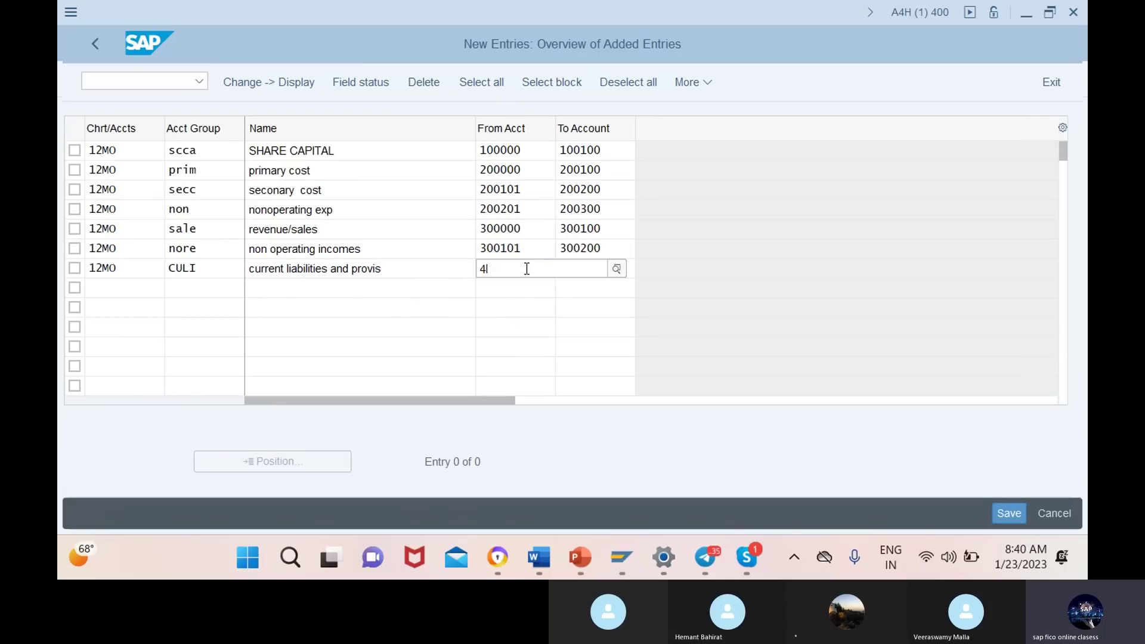
{"action": "type", "text": "00000"}
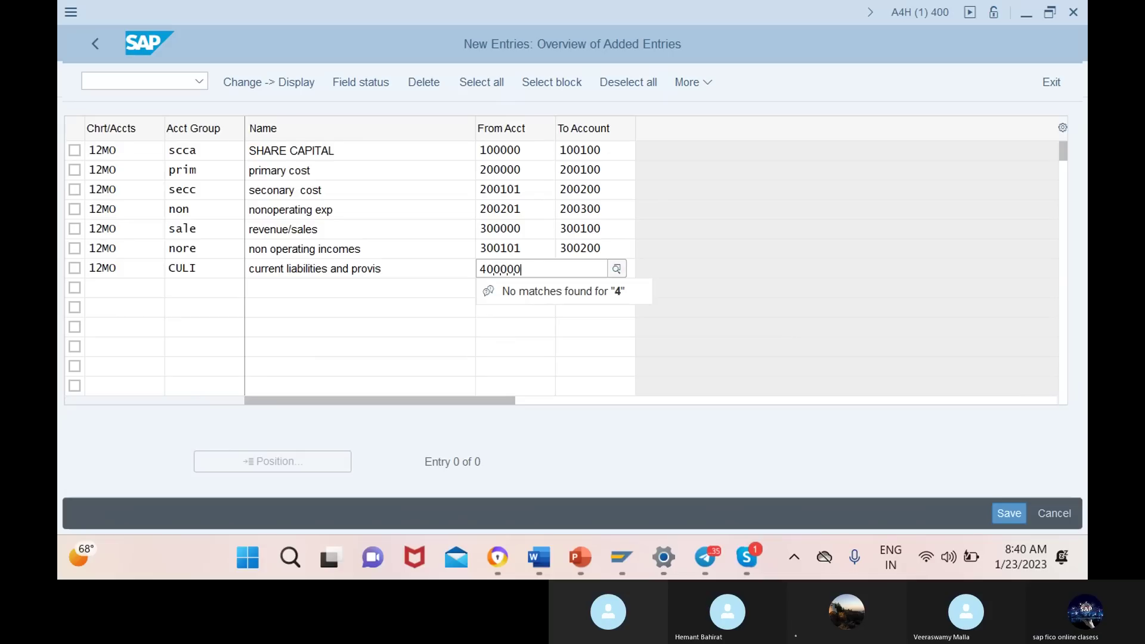
{"action": "left_click", "coordinate": [693, 238]}
{"action": "left_click", "coordinate": [607, 269]}
{"action": "type", "text": "4"}
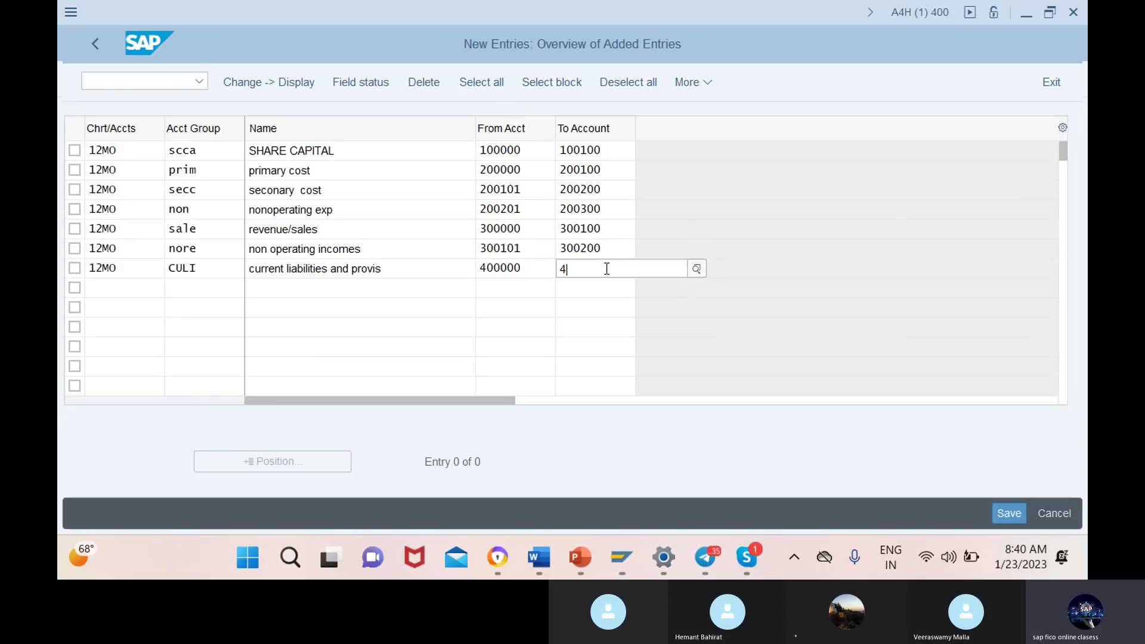
{"action": "type", "text": "000100"}
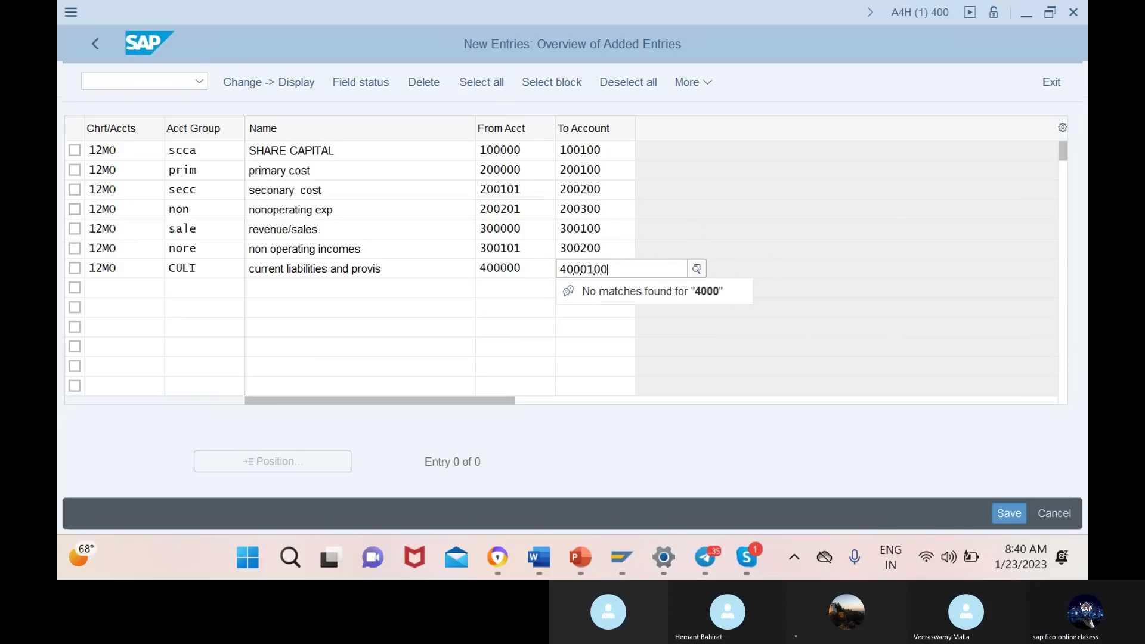
{"action": "left_click", "coordinate": [107, 288]}
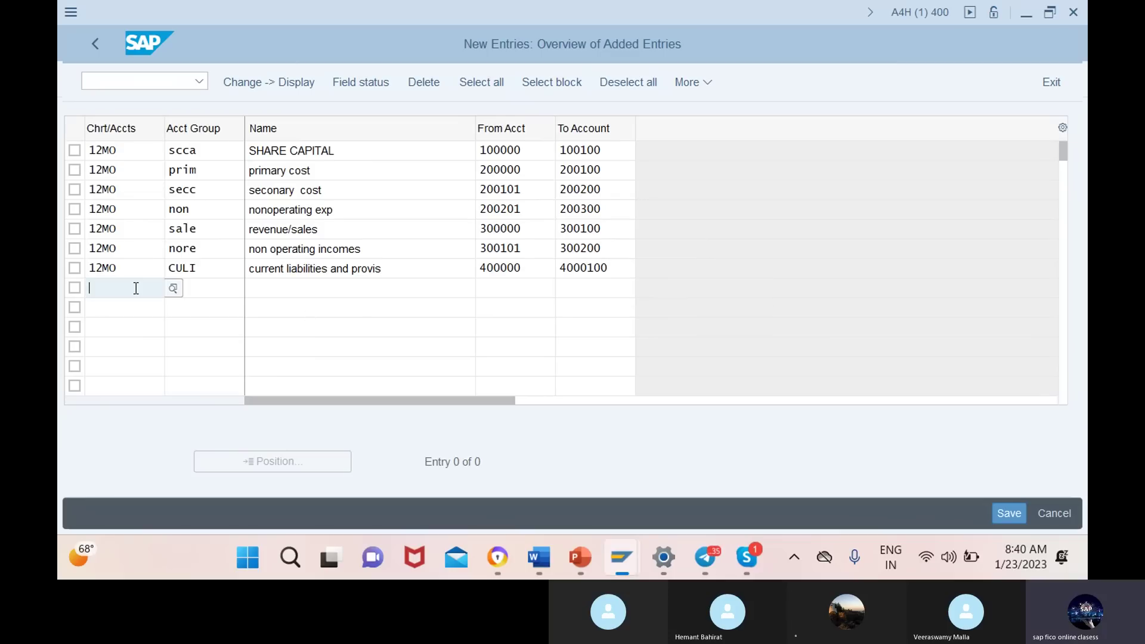
Correct the end of the current liabilities group's account range to 400100.
{"action": "left_click", "coordinate": [607, 269]}
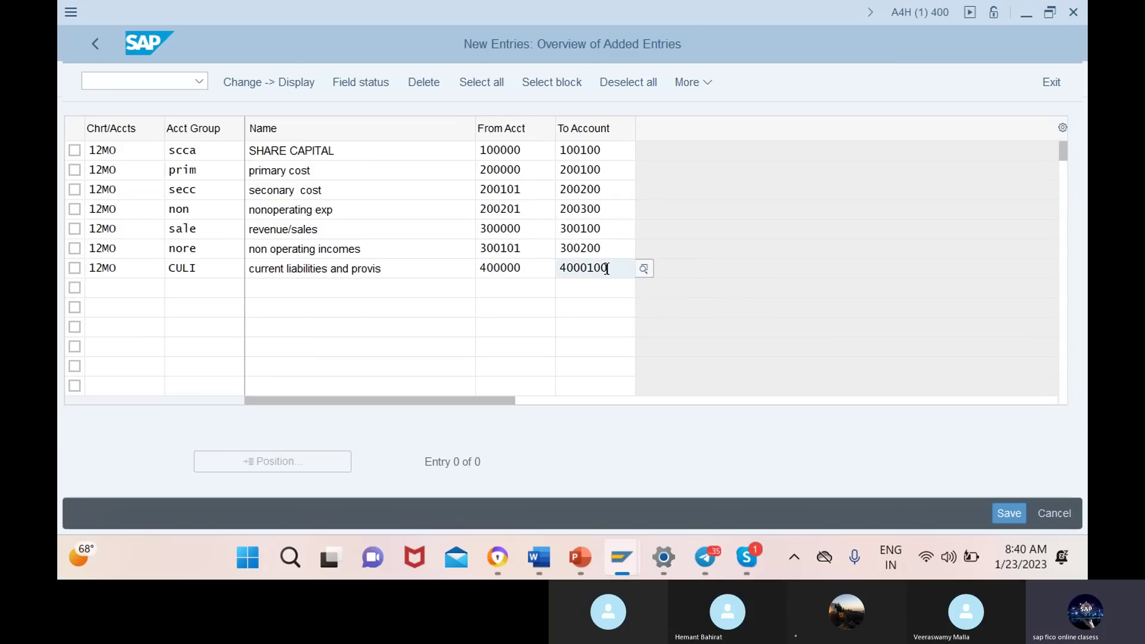
{"action": "key", "text": "BackSpace"}
{"action": "key", "text": "BackSpace"}
{"action": "key", "text": "BackSpace"}
{"action": "key", "text": "BackSpace"}
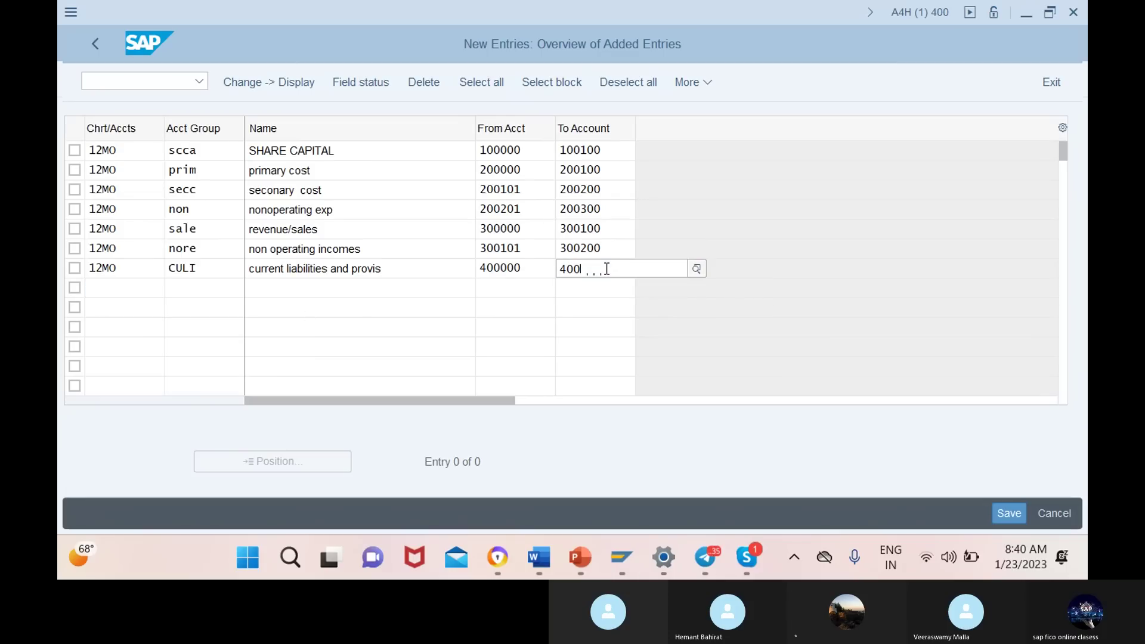
{"action": "type", "text": "100"}
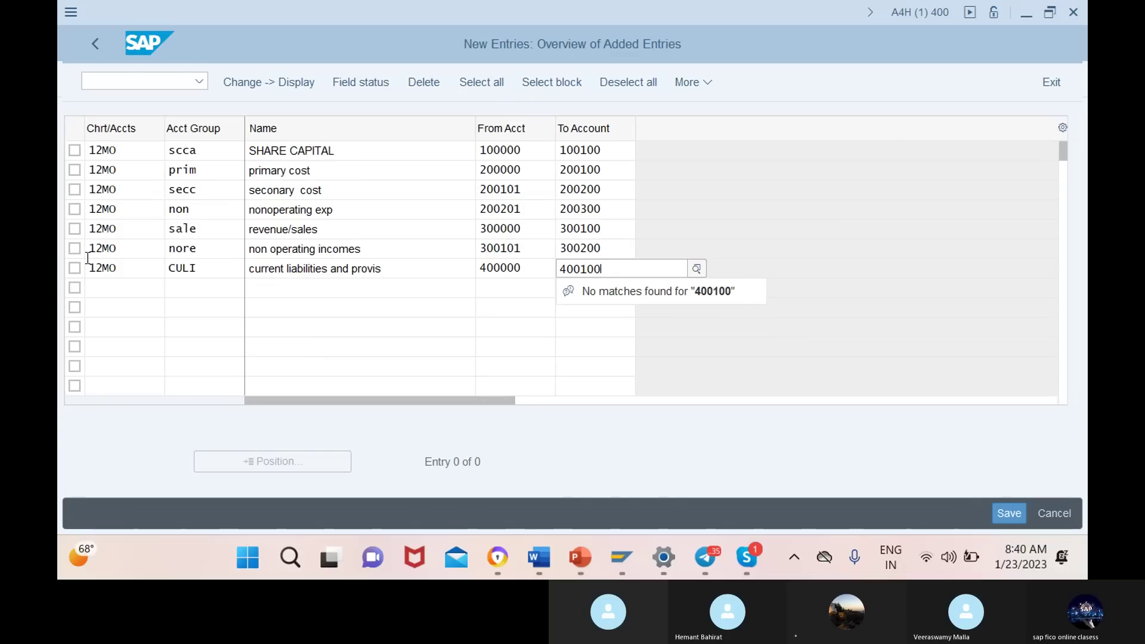
Fill the eighth row with chart of accounts 12MO, account group cuas and the name "CURRENT ASSESTS".
{"action": "left_click", "coordinate": [107, 290]}
{"action": "type", "text": "12mo"}
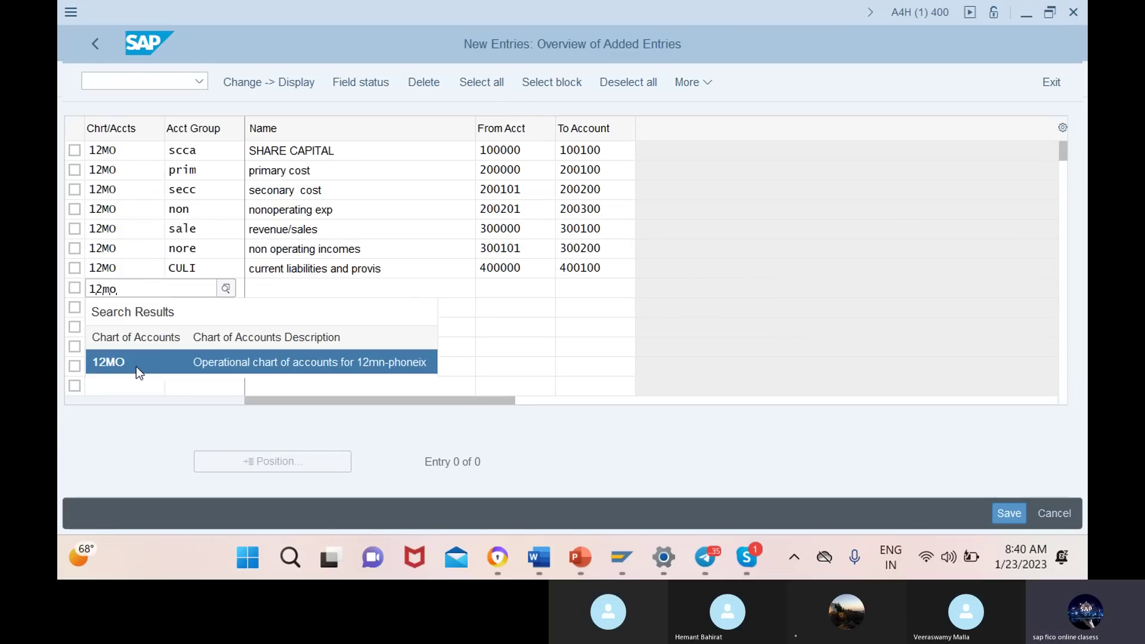
{"action": "left_click", "coordinate": [136, 366]}
{"action": "left_click", "coordinate": [206, 288]}
{"action": "type", "text": "cuas"}
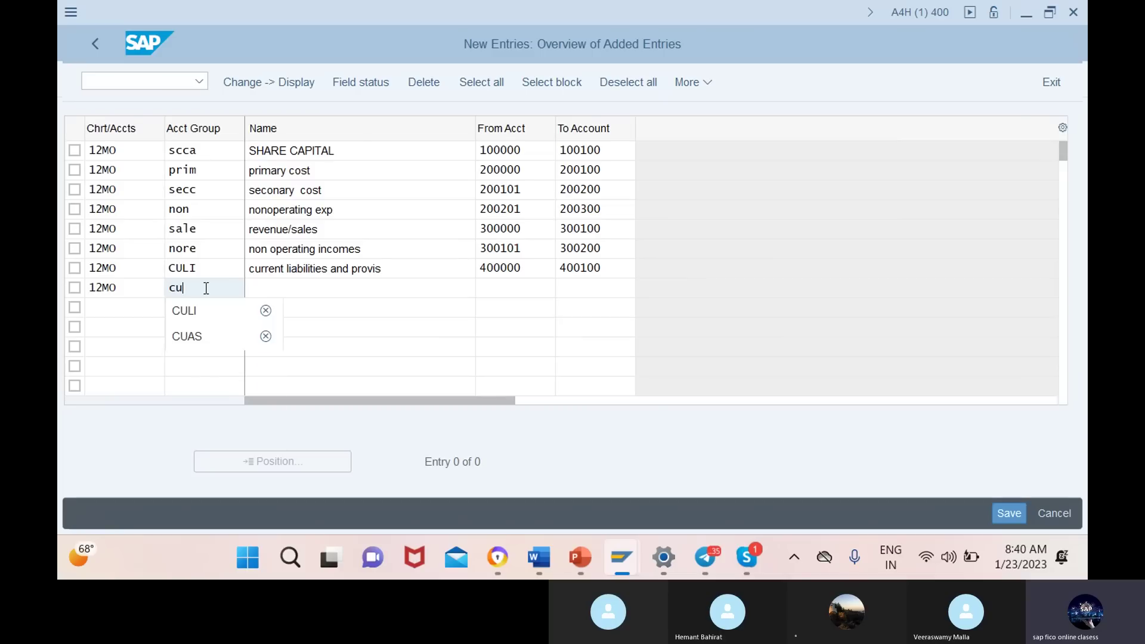
{"action": "left_click", "coordinate": [361, 288]}
{"action": "type", "text": "c"}
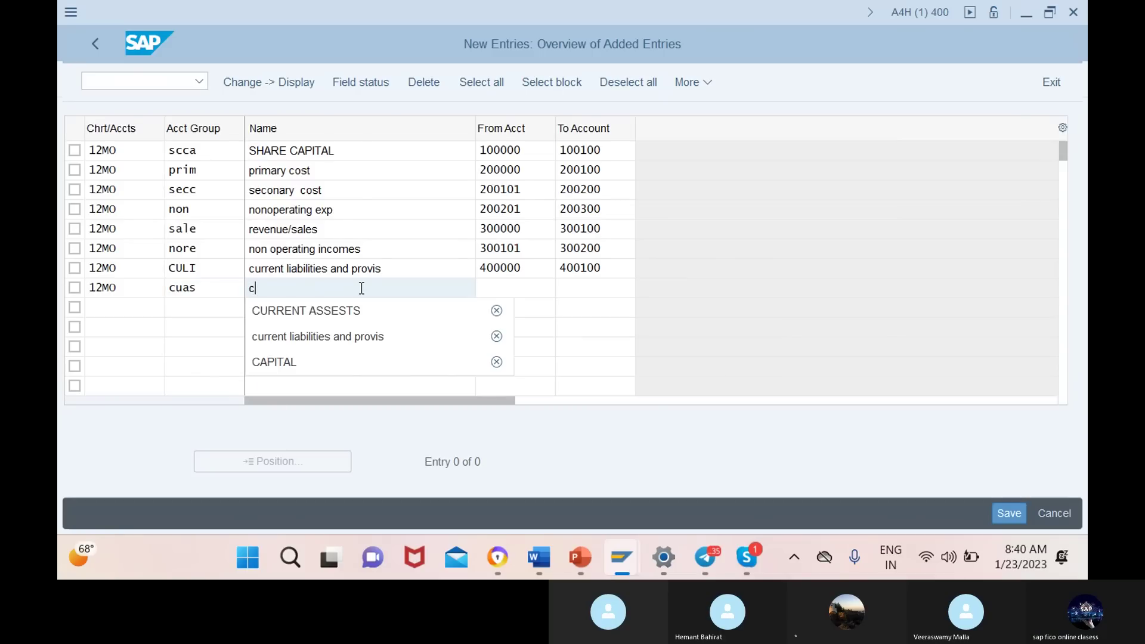
{"action": "left_click", "coordinate": [359, 307]}
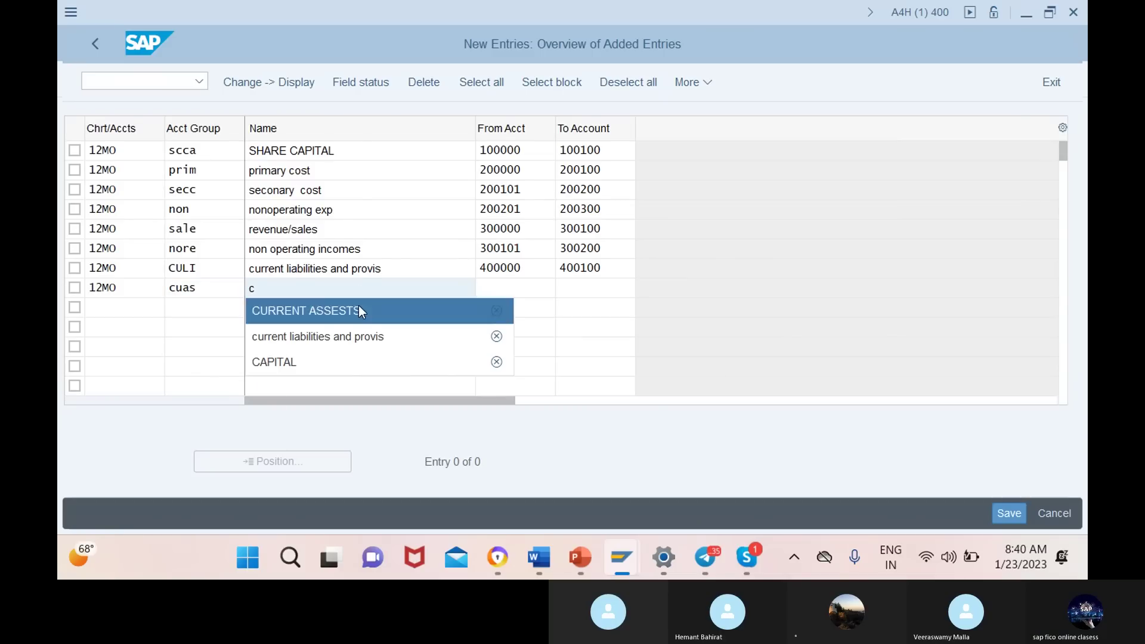
Set the current assets group's account range from 500000 to 500100 and validate the new entries.
{"action": "left_click", "coordinate": [527, 289]}
{"action": "type", "text": "500000"}
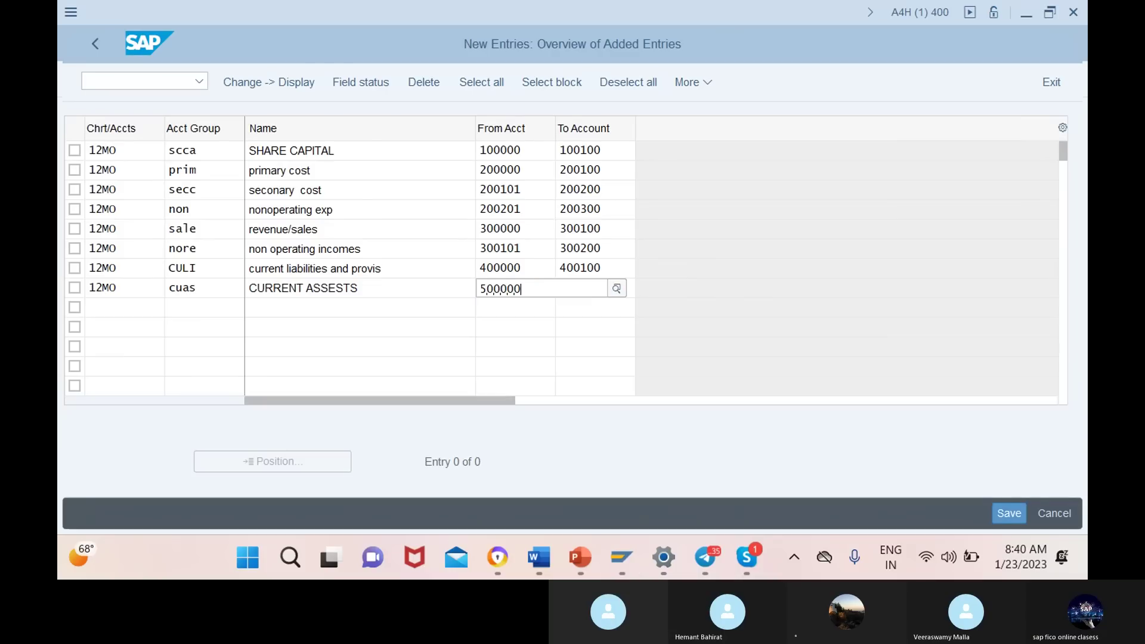
{"action": "left_click", "coordinate": [572, 292]}
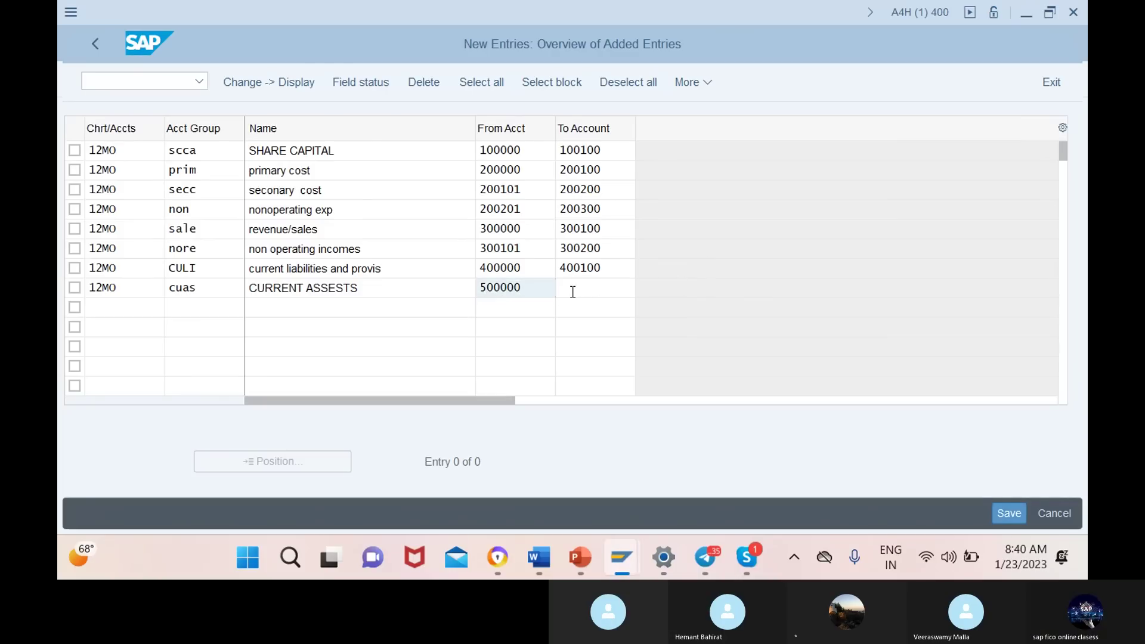
{"action": "left_click", "coordinate": [571, 291]}
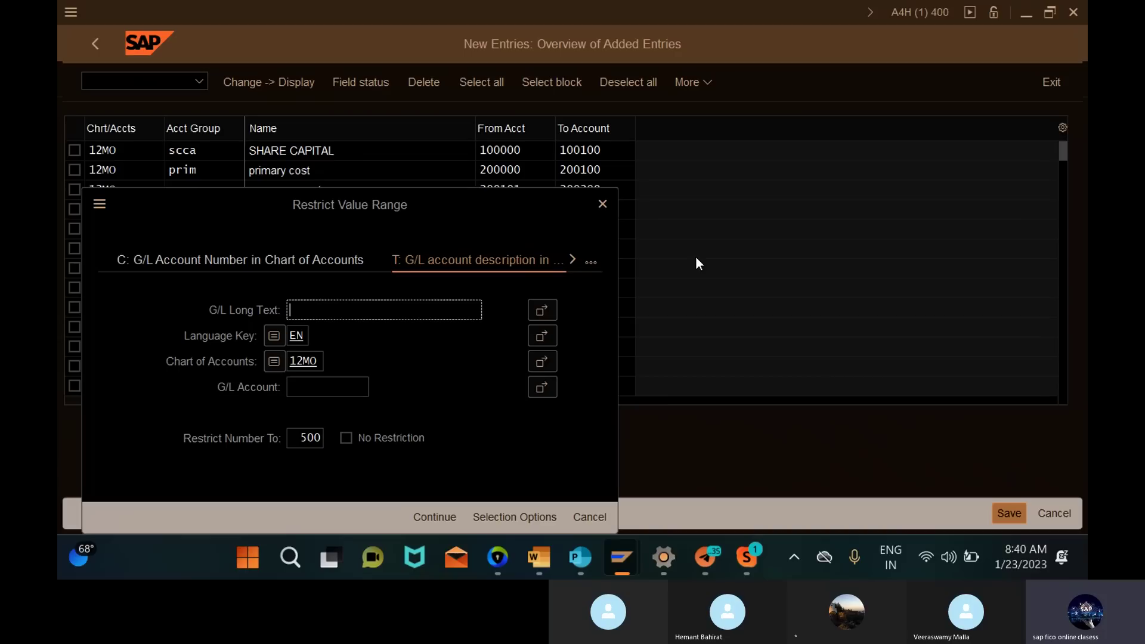
{"action": "left_click", "coordinate": [602, 204]}
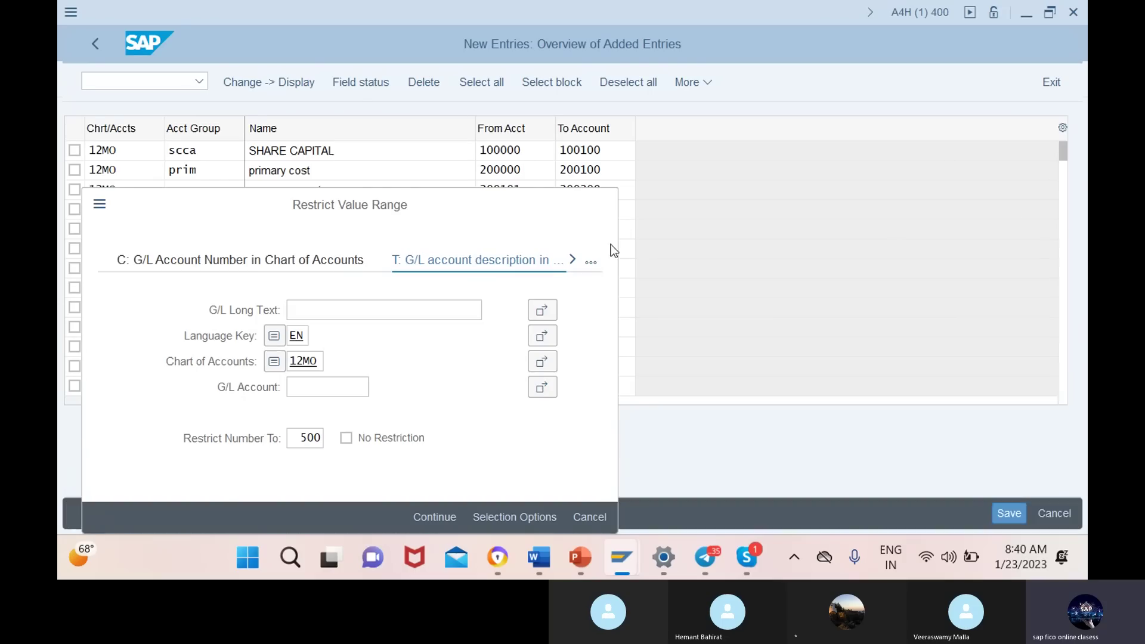
{"action": "left_click", "coordinate": [606, 288]}
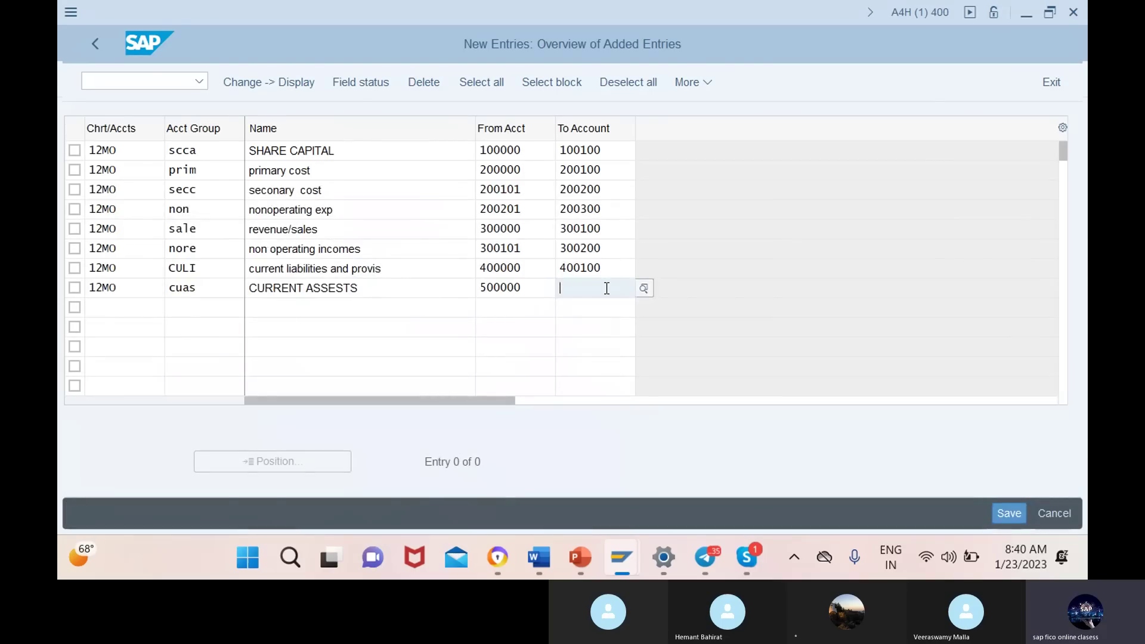
{"action": "type", "text": "500100"}
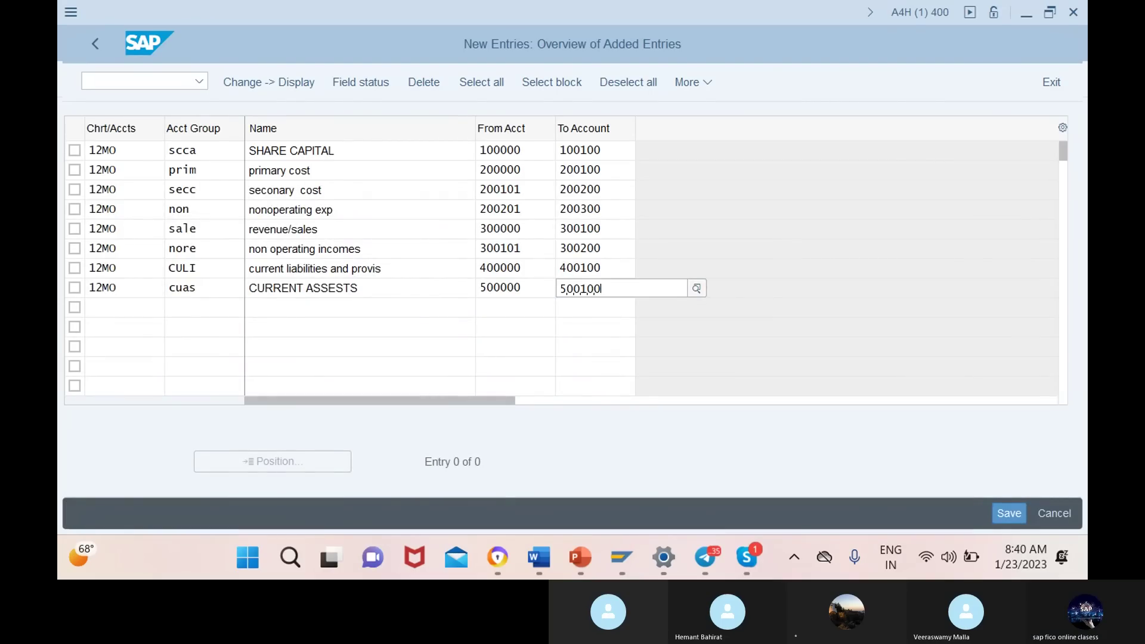
{"action": "key", "text": "Return"}
{"action": "left_click", "coordinate": [136, 308]}
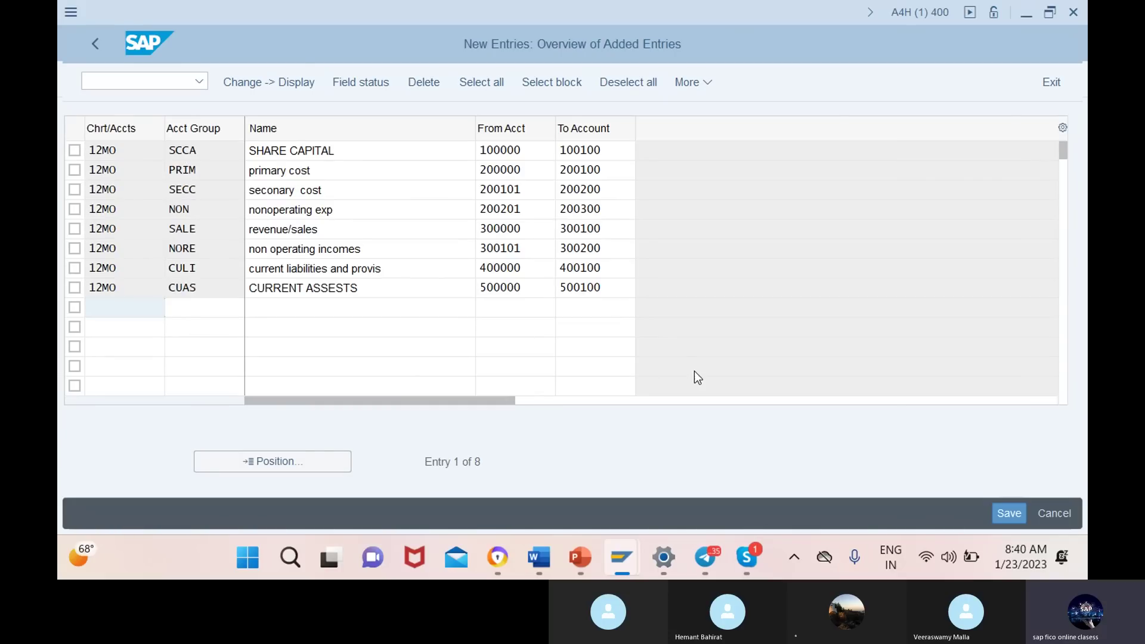
Save the new account groups in the customizing request described as "ass cocd to coa".
{"action": "left_click", "coordinate": [1009, 513]}
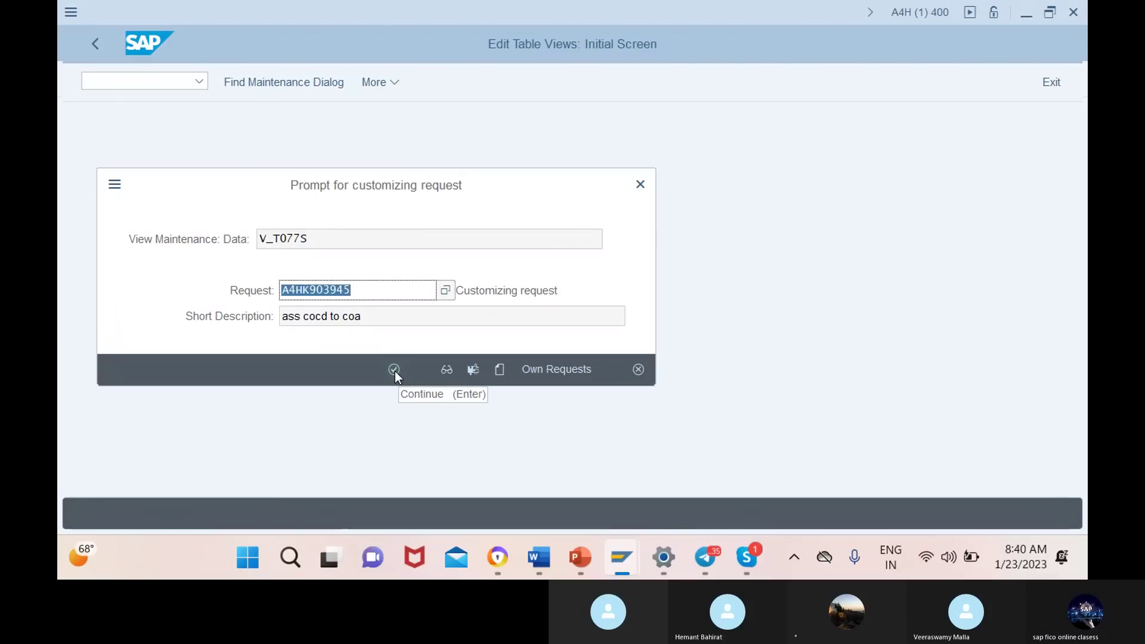
{"action": "left_click", "coordinate": [395, 371]}
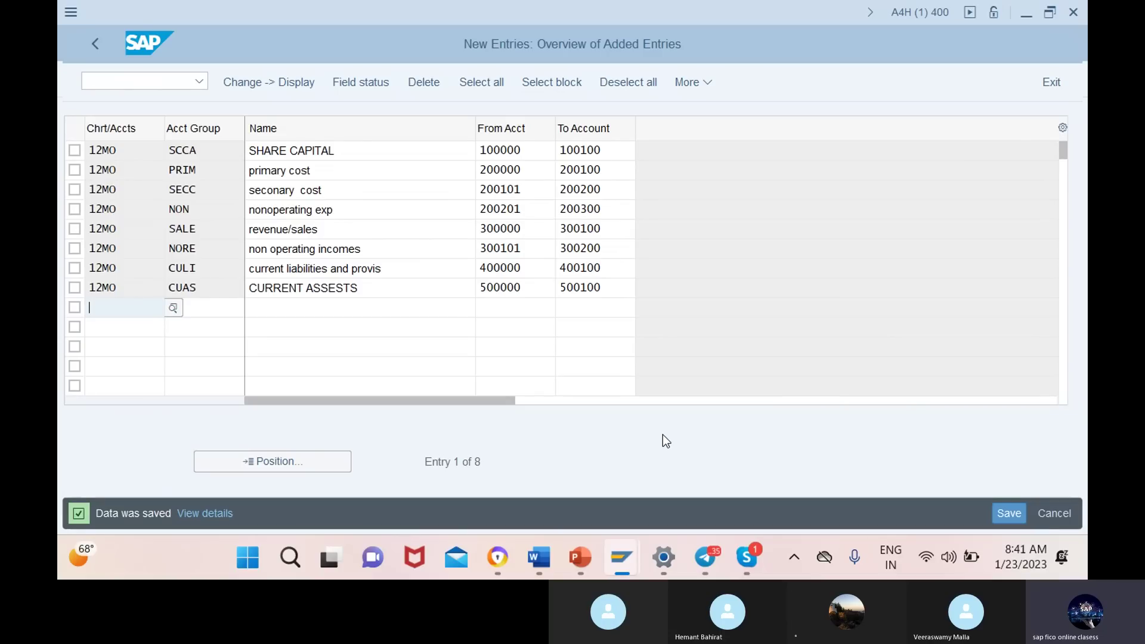
{"action": "mouse_move", "coordinate": [759, 547]}
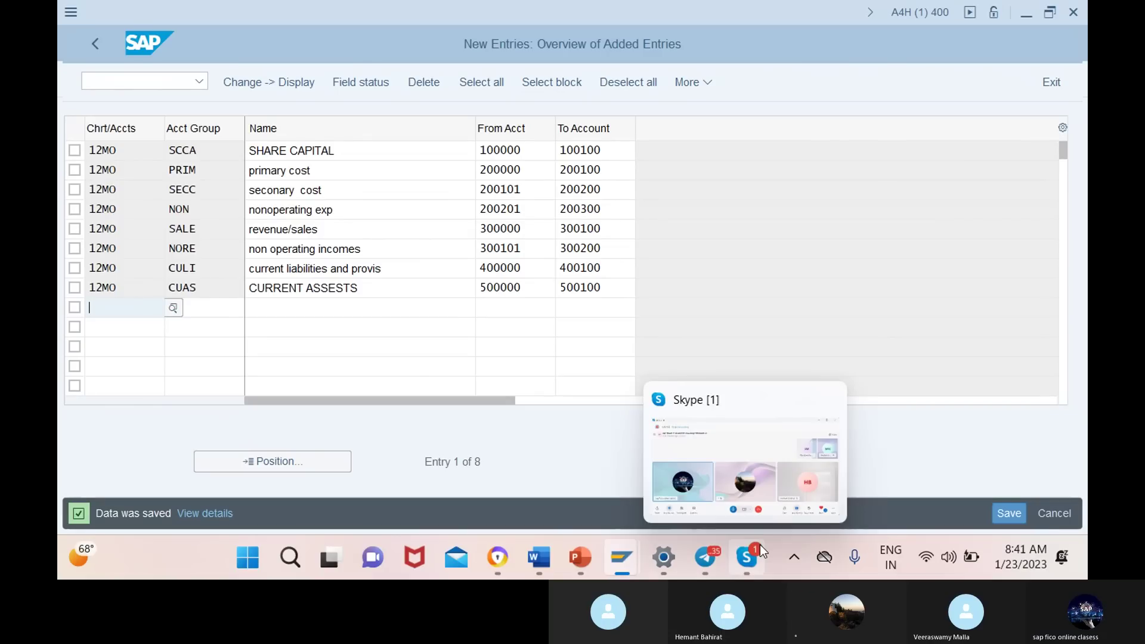